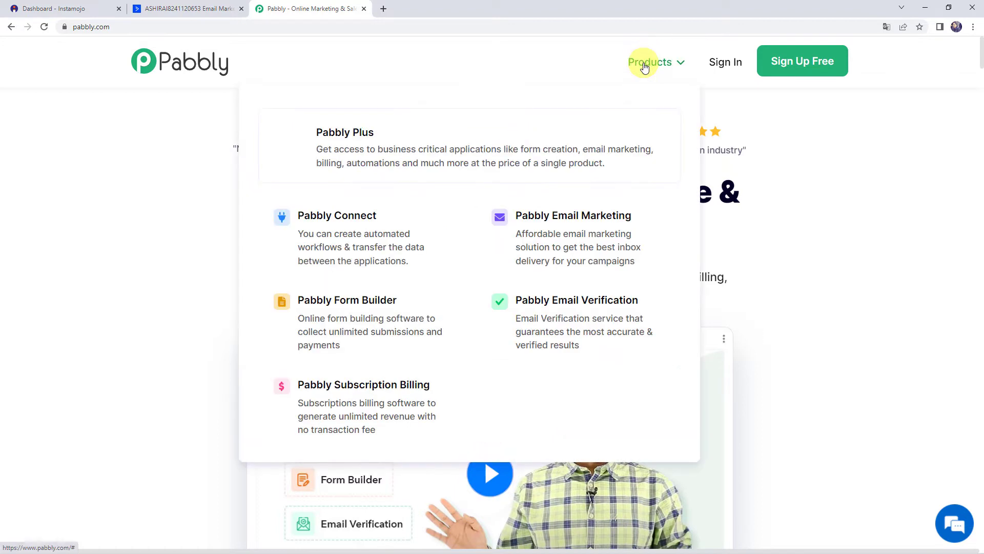
Step: Launch Pabbly Connect from the Products list via Access Now and view its dashboard
left_click(393, 235)
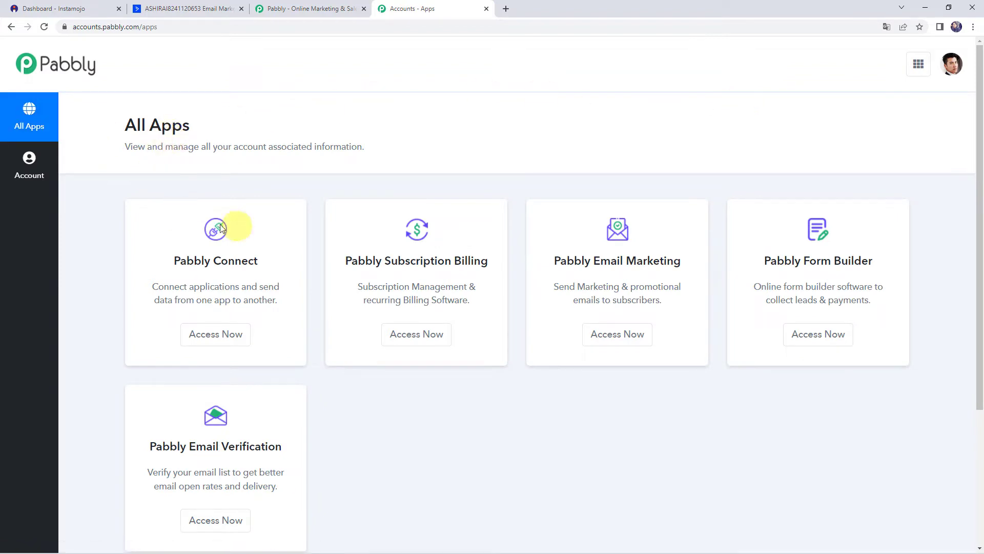
left_click(214, 335)
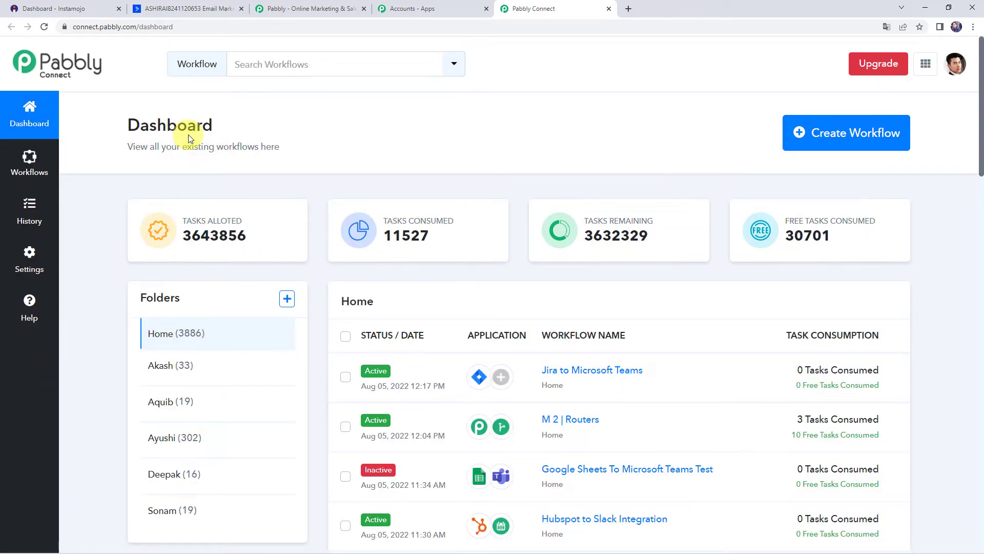
scroll(463, 350, "down", 6)
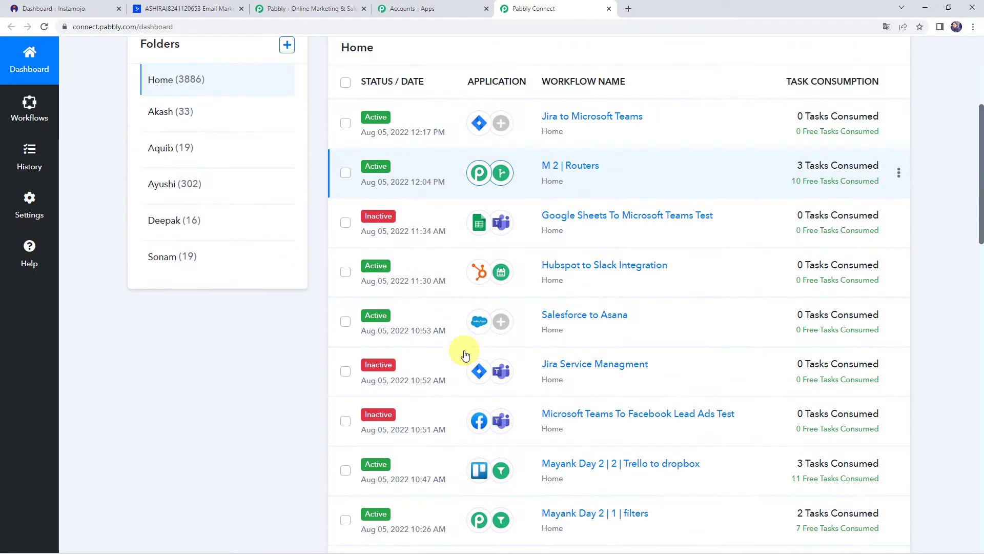
scroll(463, 354, "up", 6)
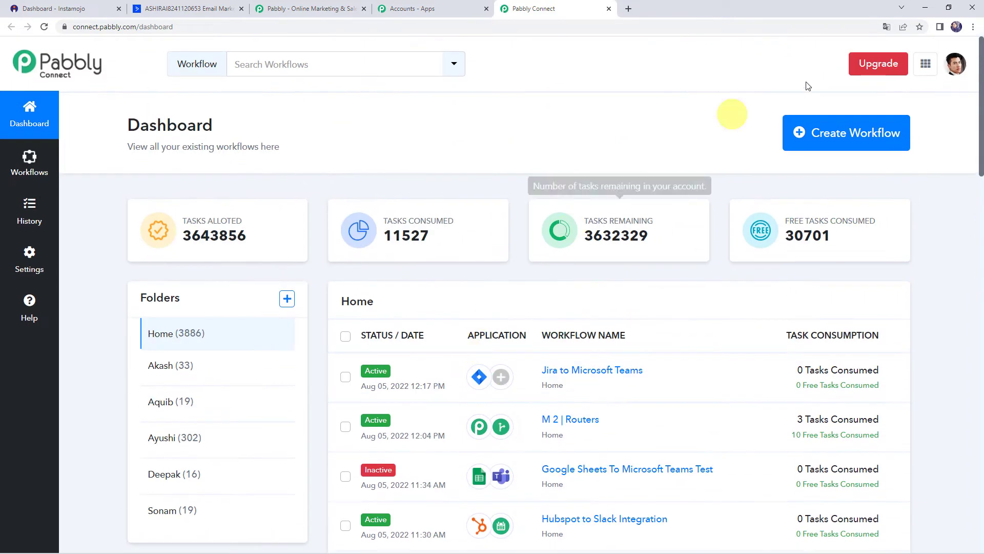
Step: Create a new workflow named 'Add Instamojo Customers to ActiveCampaign with Tag'
left_click(824, 134)
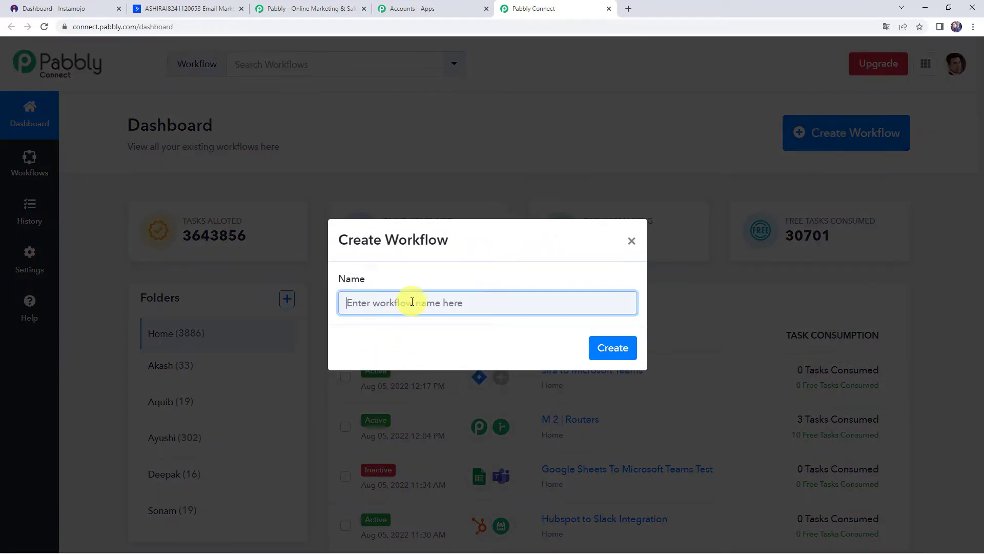
type("Add Instamojo Customers to ActiveCampaign with Tag")
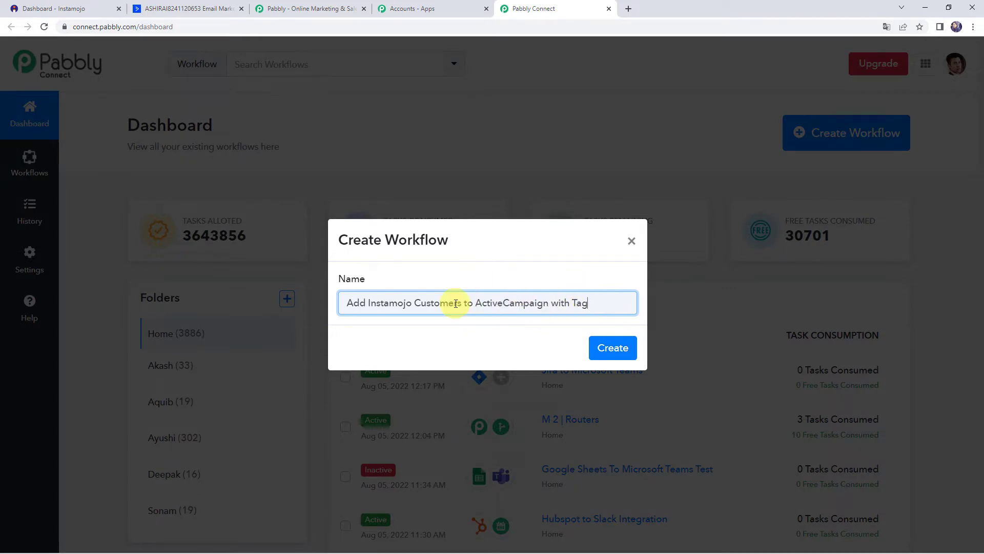
left_click(607, 348)
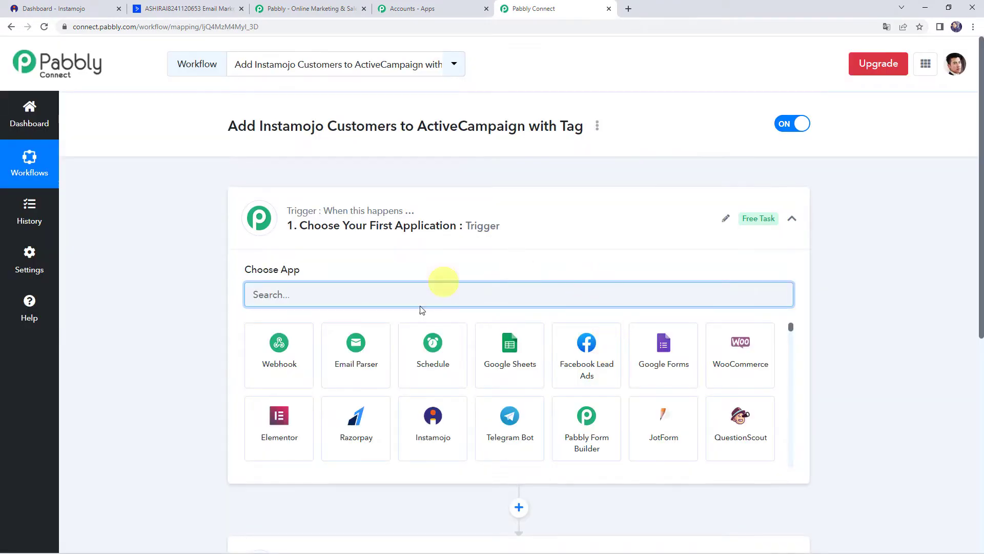
Step: Set the workflow trigger to Instamojo with the New Sale event
left_click(486, 235)
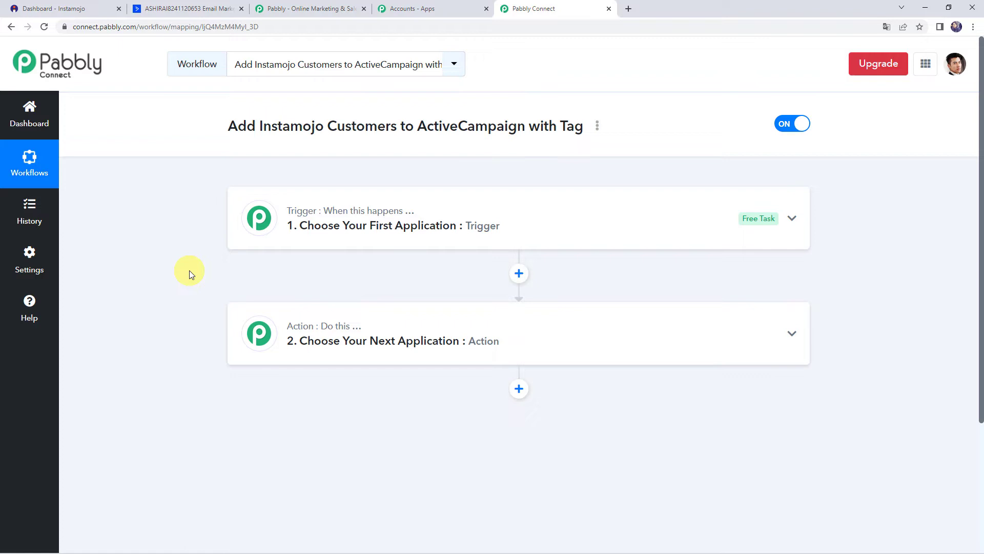
left_click(488, 231)
left_click(346, 294)
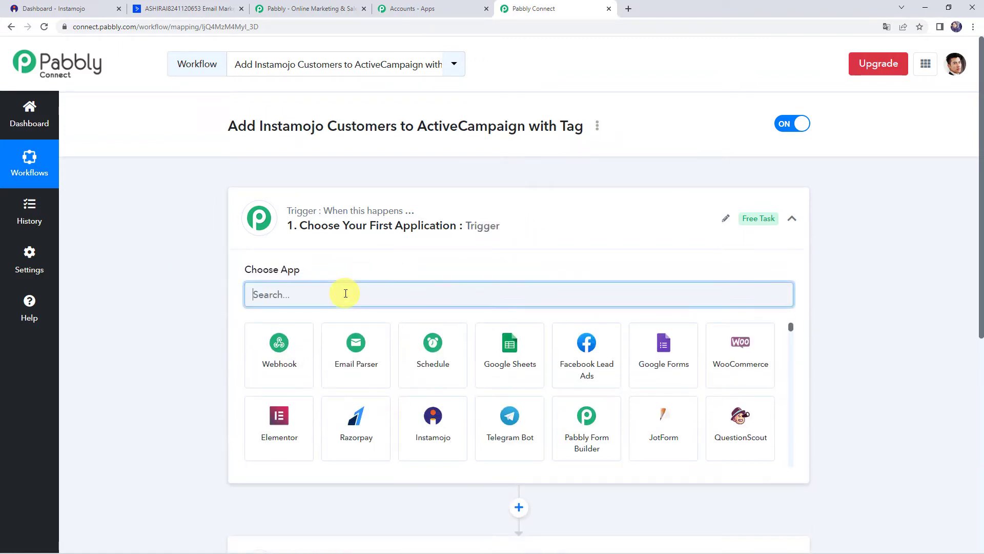
type("ins")
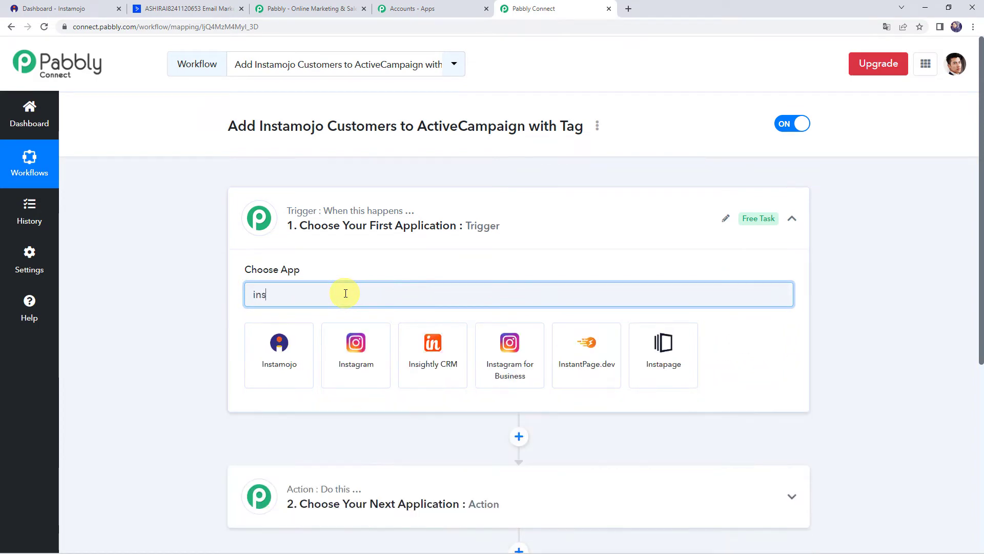
left_click(291, 352)
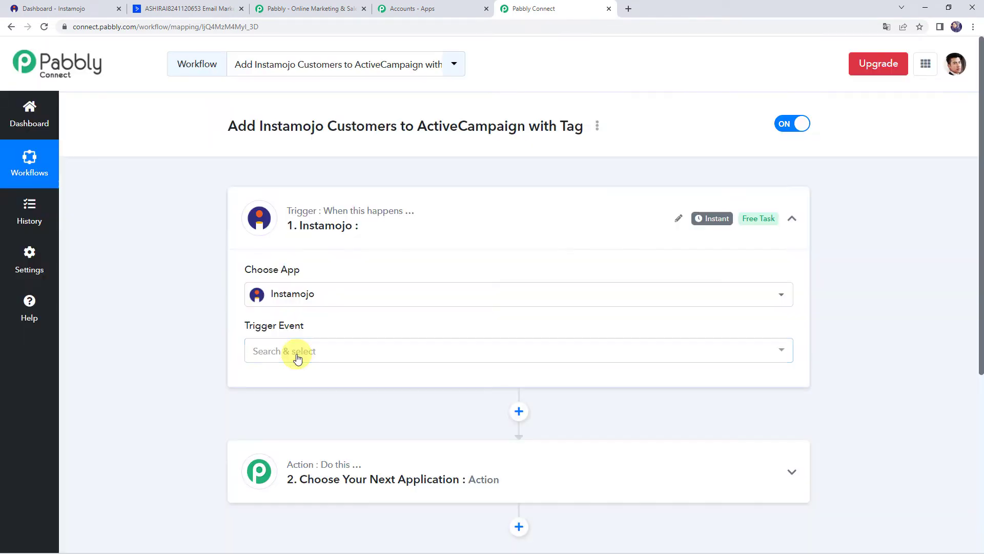
left_click(285, 346)
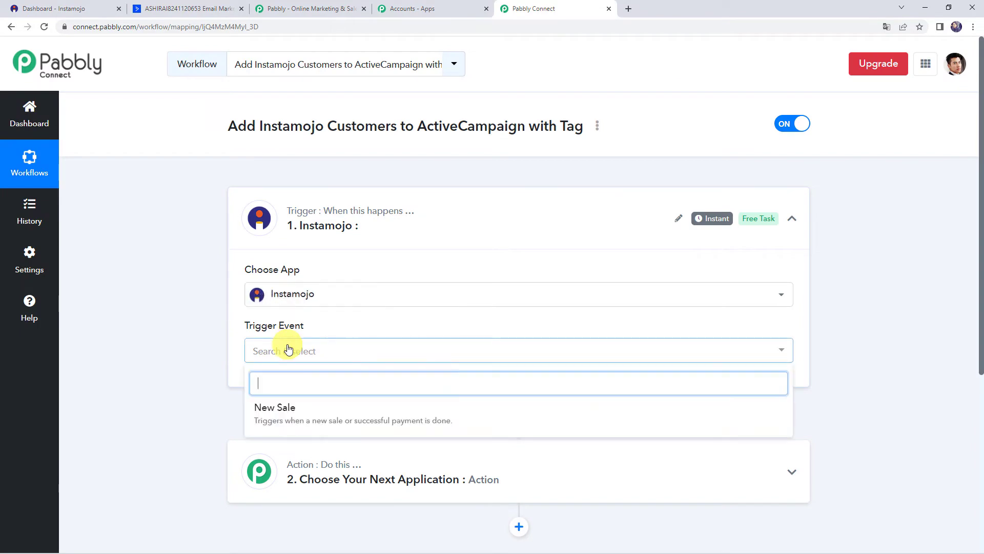
left_click(301, 411)
Step: Copy the trigger's webhook URL and go to the Instamojo dashboard
scroll(185, 299, "down", 1)
scroll(183, 295, "down", 3)
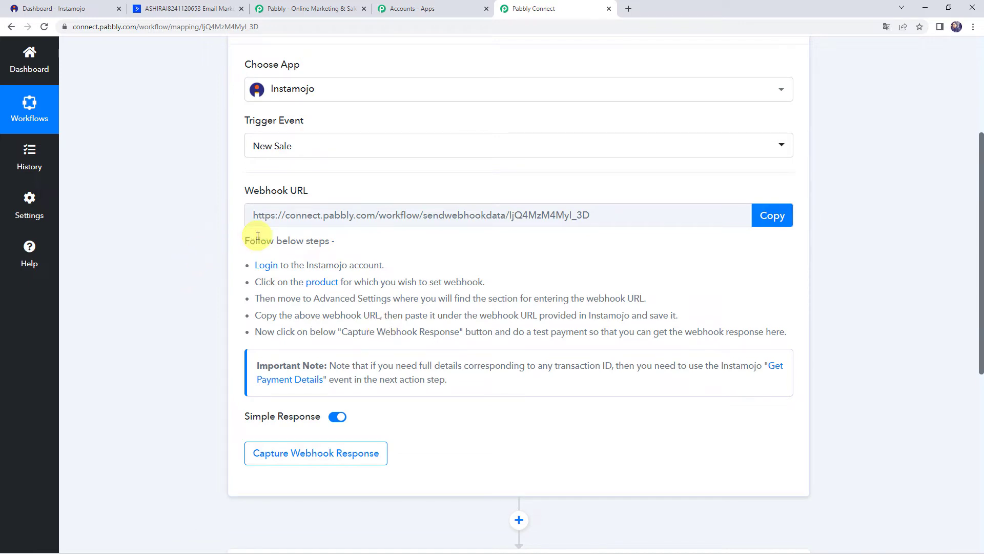
left_click(772, 215)
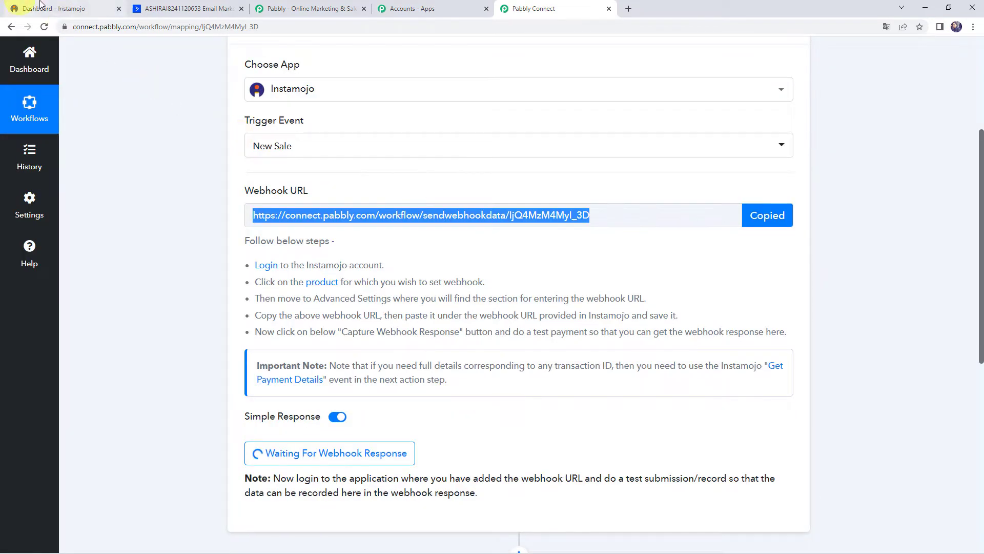
left_click(56, 9)
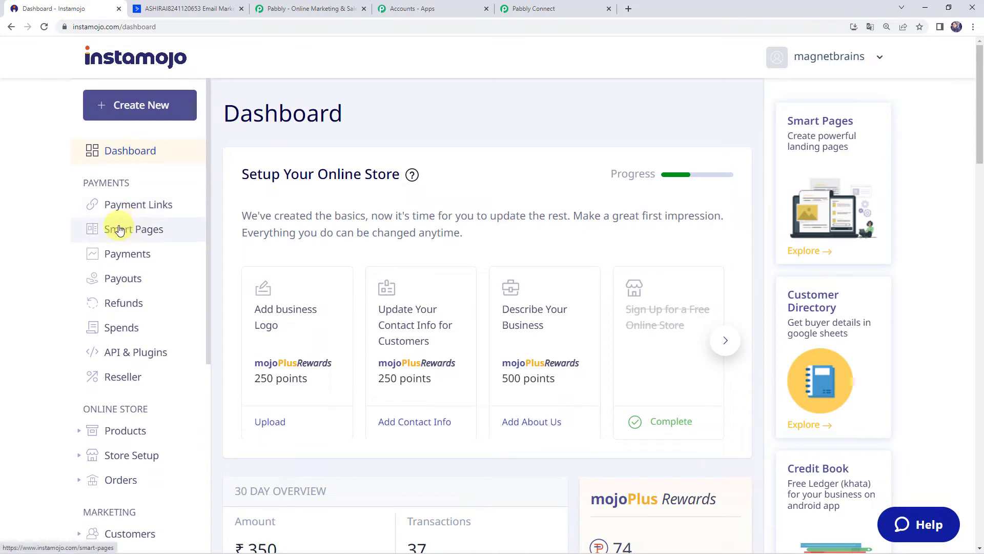
Step: Open the Programming Languages smart page for editing and scroll through its settings
left_click(158, 230)
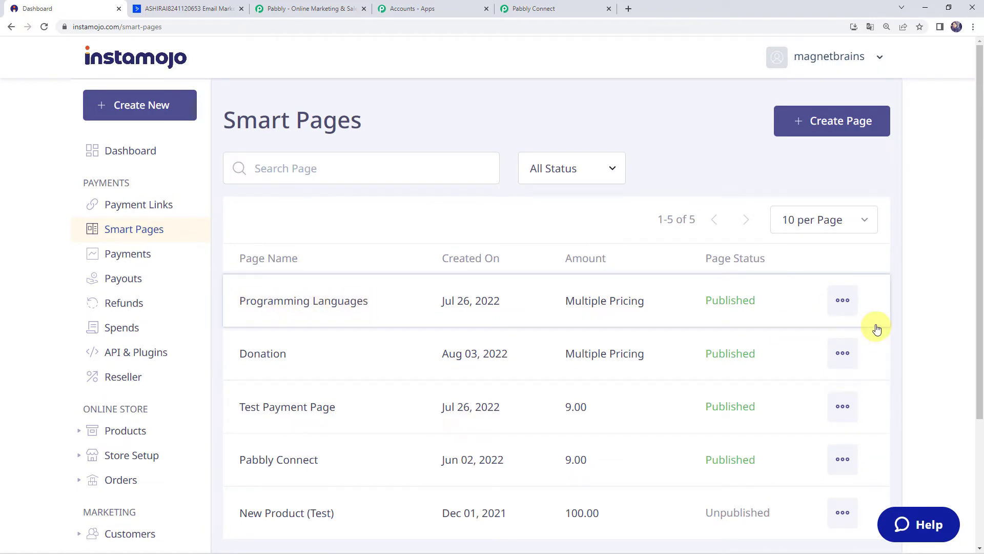
left_click(844, 303)
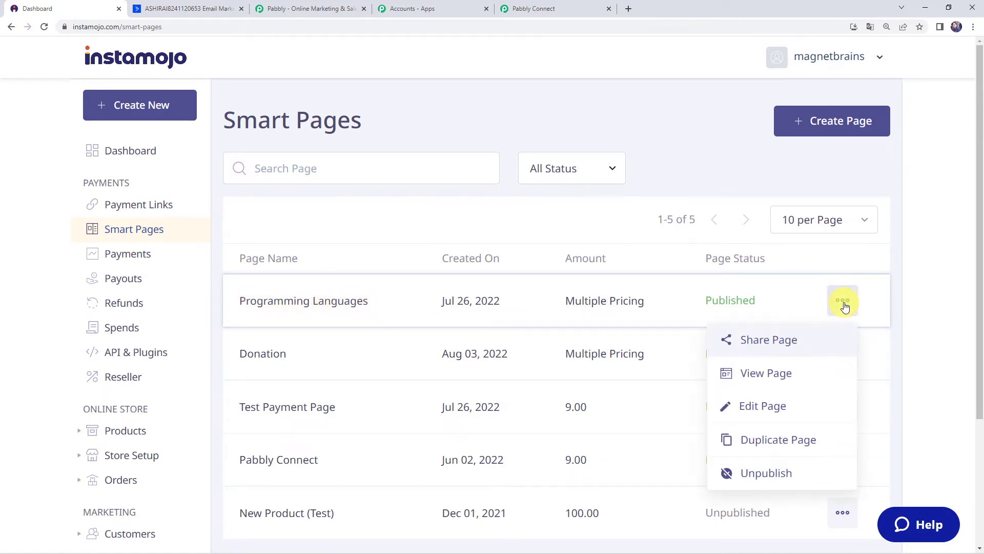
left_click(767, 407)
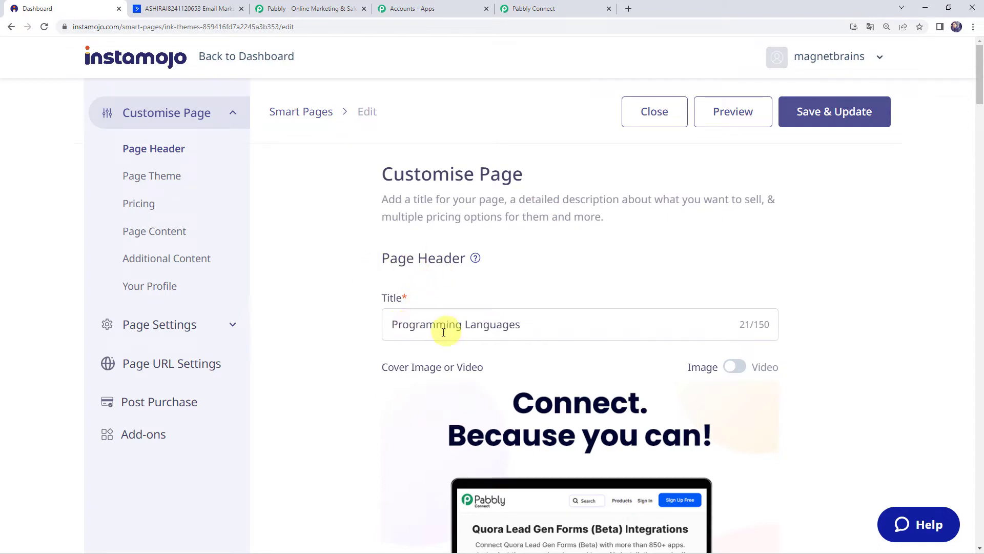
scroll(545, 323, "down", 2)
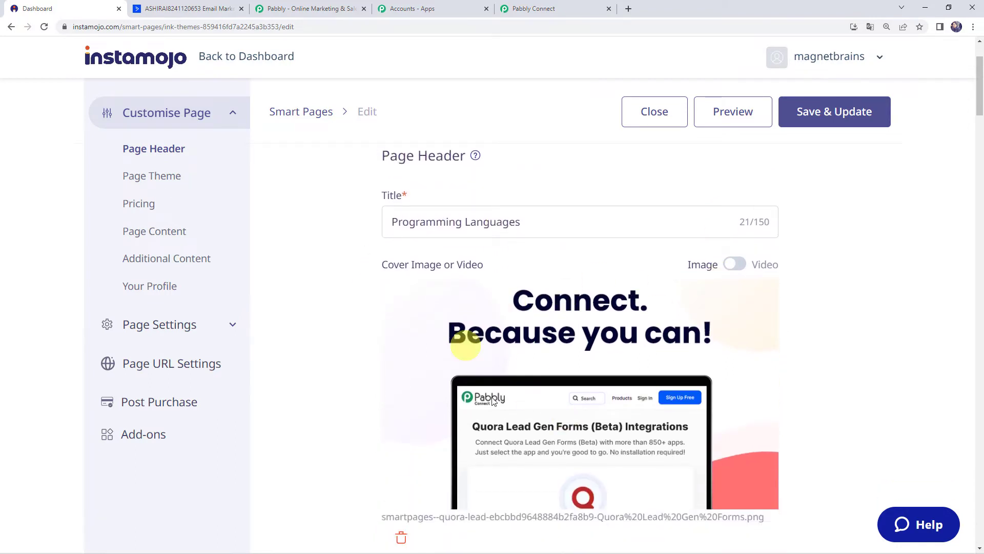
scroll(842, 311, "down", 8)
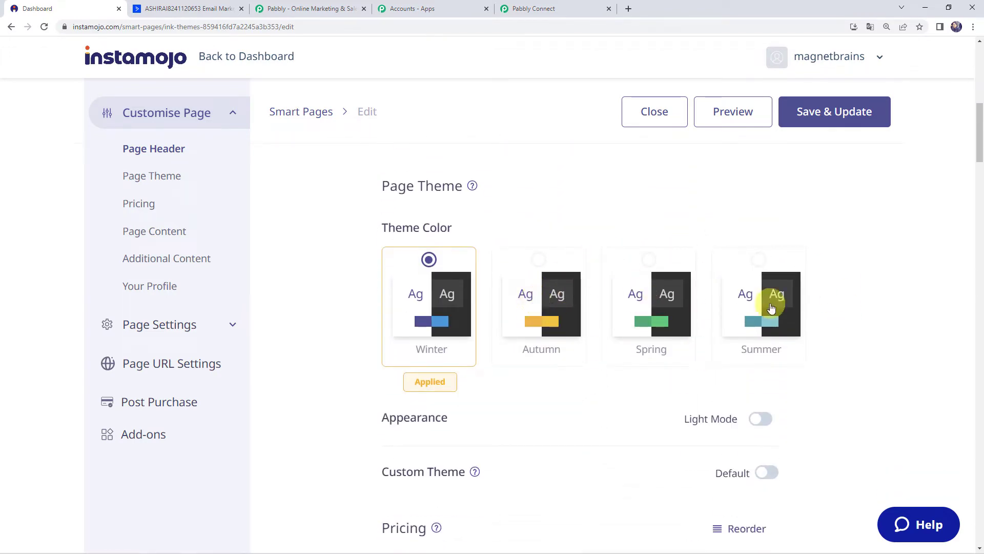
scroll(754, 309, "down", 3)
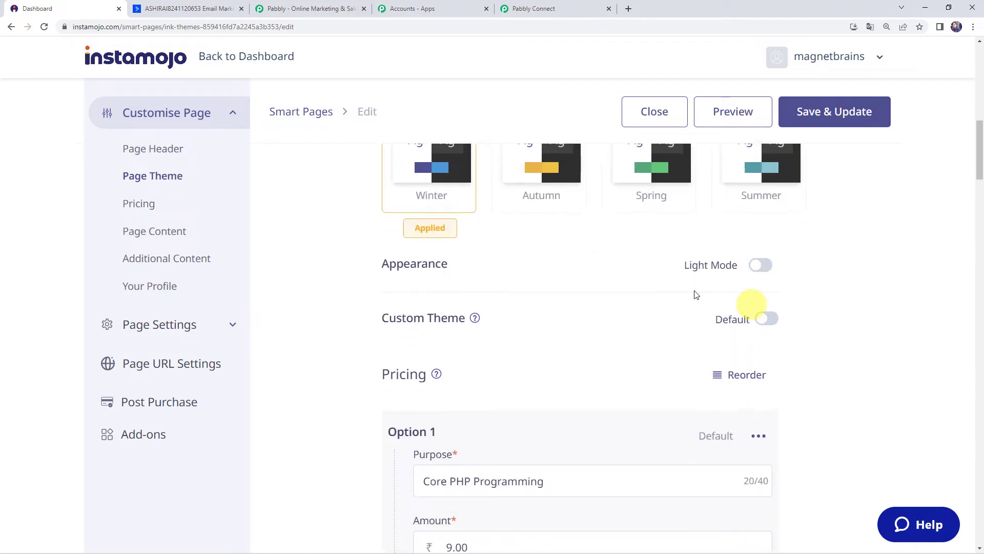
scroll(524, 300, "down", 2)
scroll(524, 300, "down", 1)
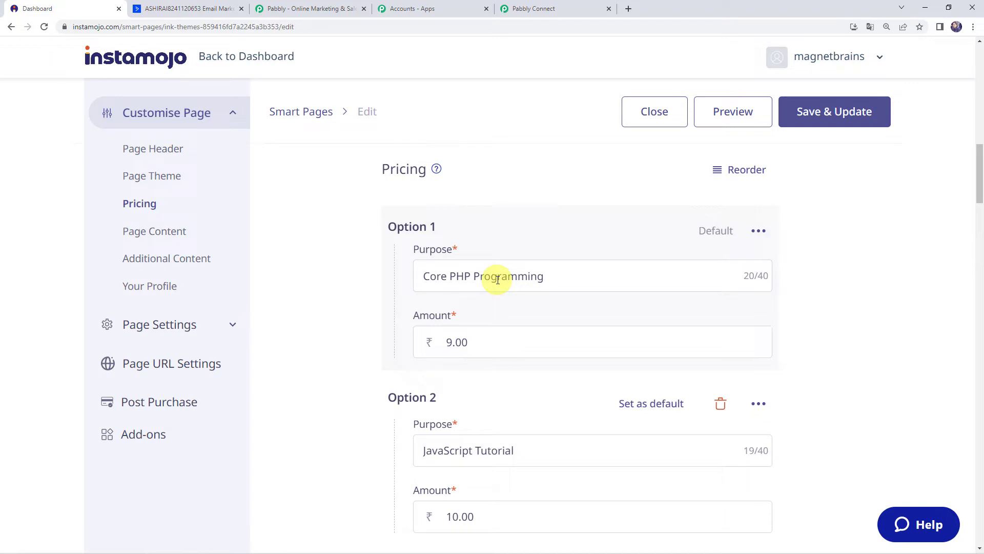
scroll(534, 277, "down", 2)
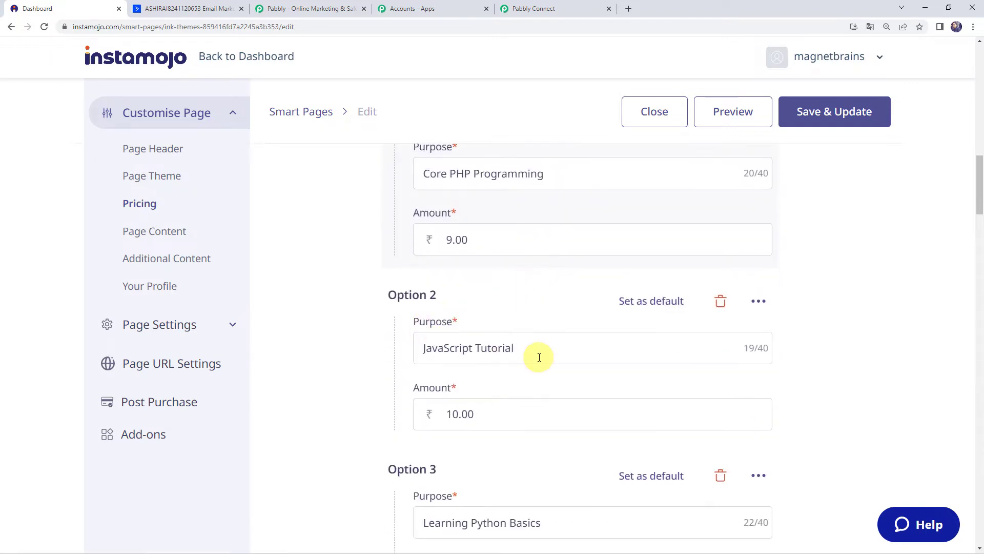
scroll(539, 357, "down", 2)
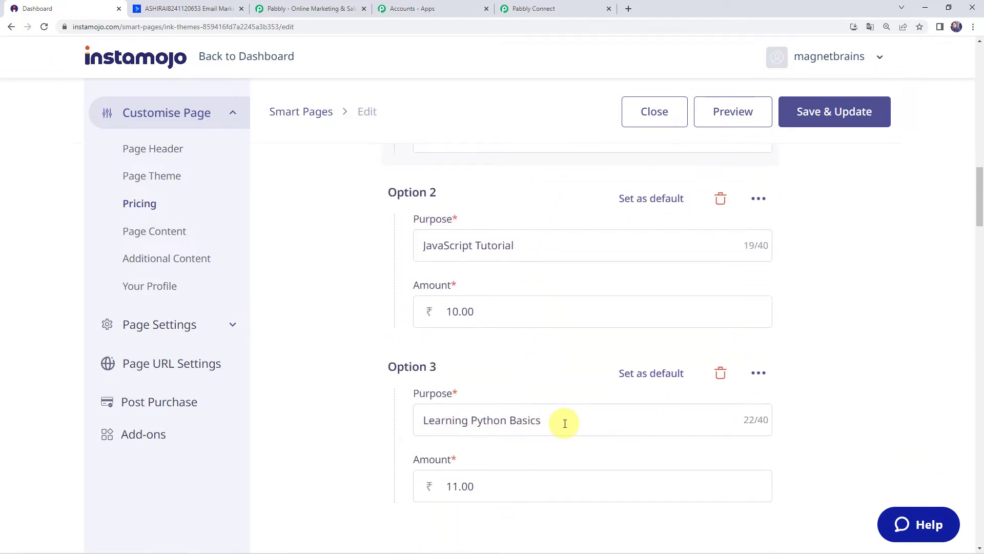
left_click(489, 483)
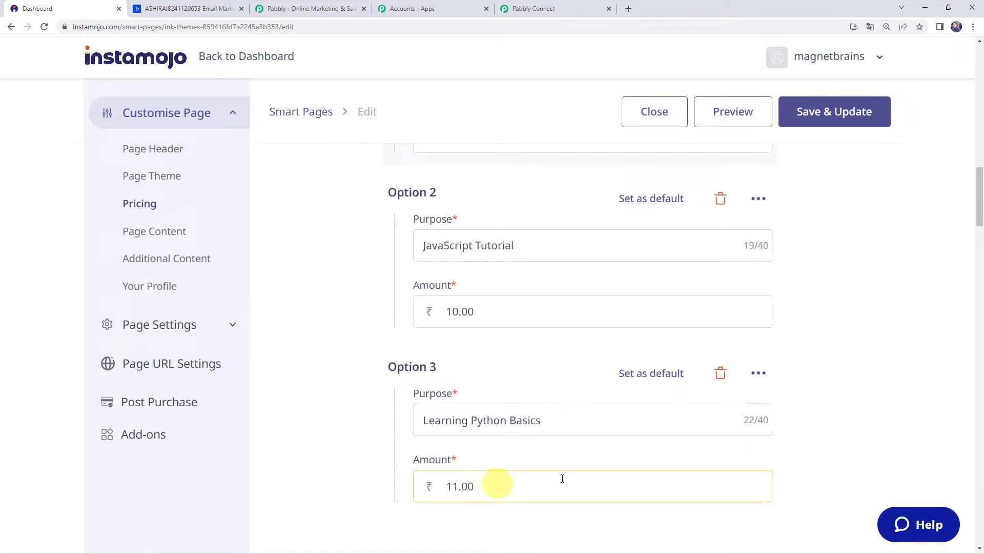
scroll(599, 345, "up", 1)
scroll(600, 349, "up", 3)
scroll(600, 349, "down", 5)
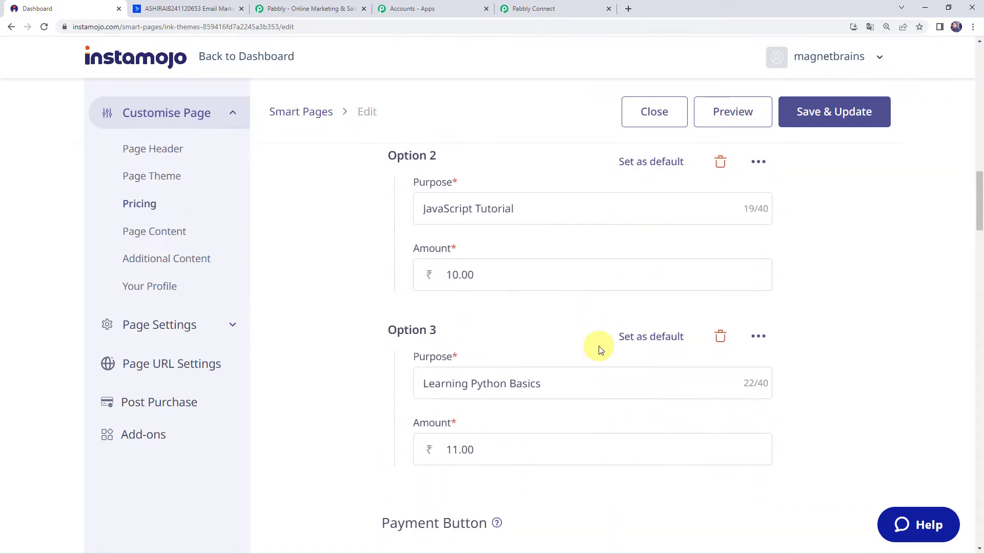
scroll(598, 345, "down", 12)
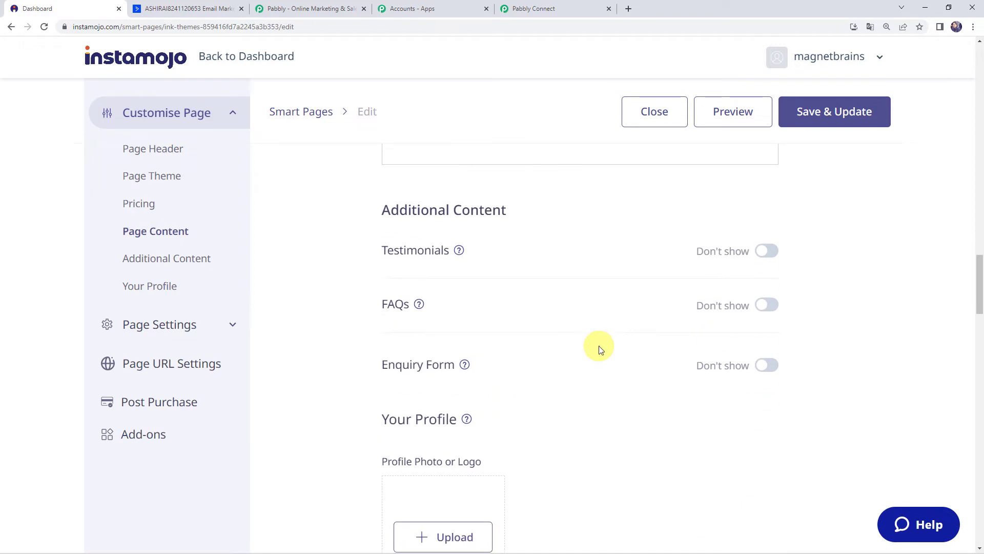
scroll(600, 349, "down", 13)
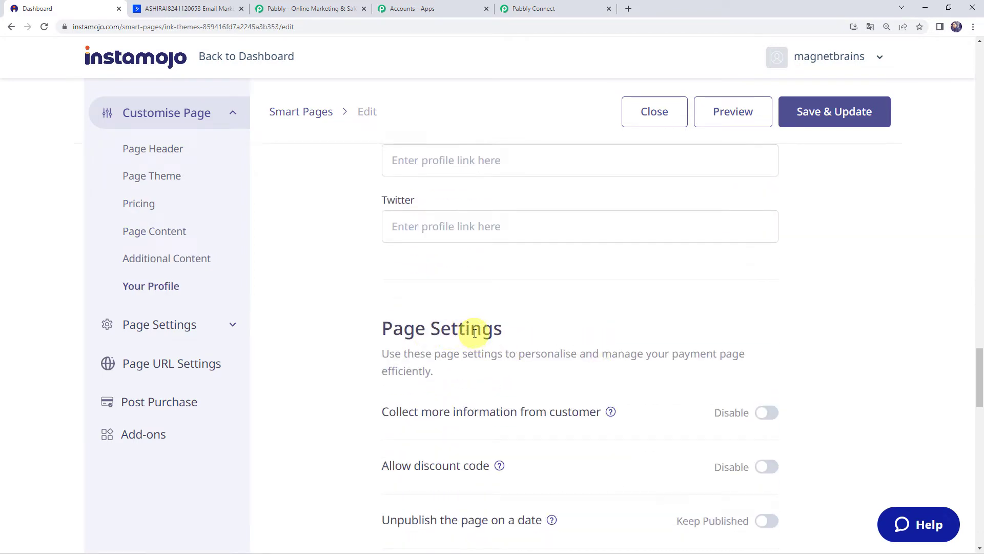
scroll(475, 332, "down", 1)
scroll(474, 332, "down", 5)
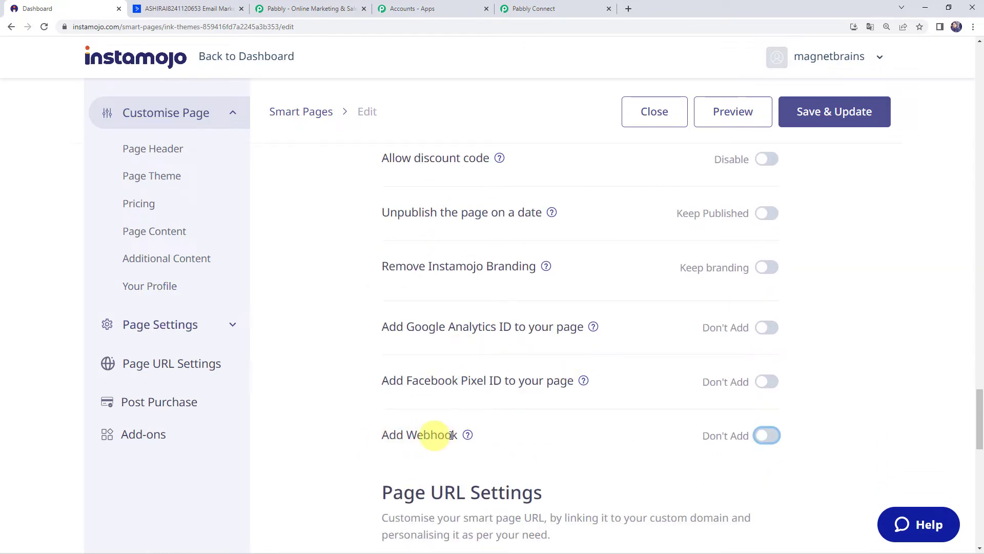
Step: Turn on Add Webhook, paste the Pabbly Connect webhook URL, and Save & Update the page
left_click(774, 436)
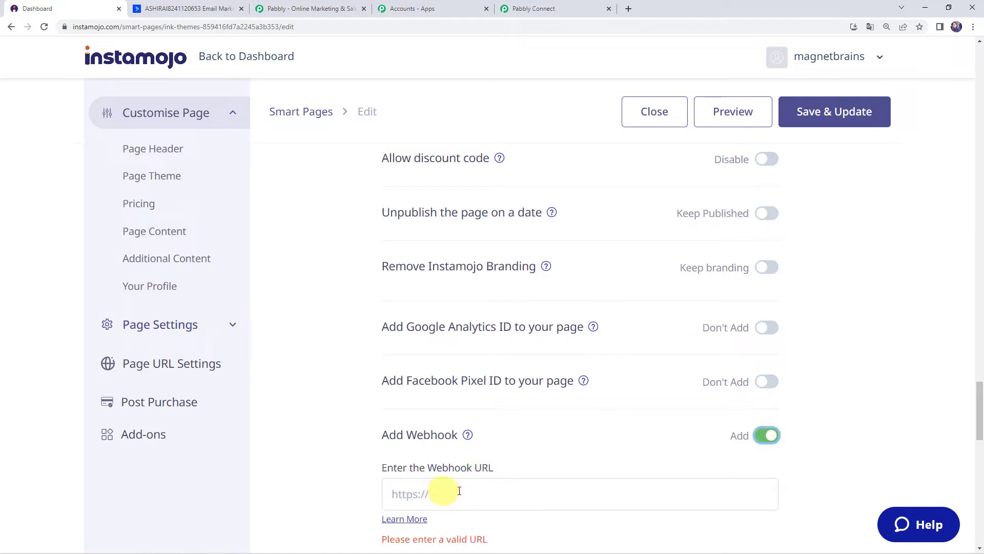
scroll(457, 490, "down", 1)
scroll(460, 490, "down", 2)
left_click(455, 341)
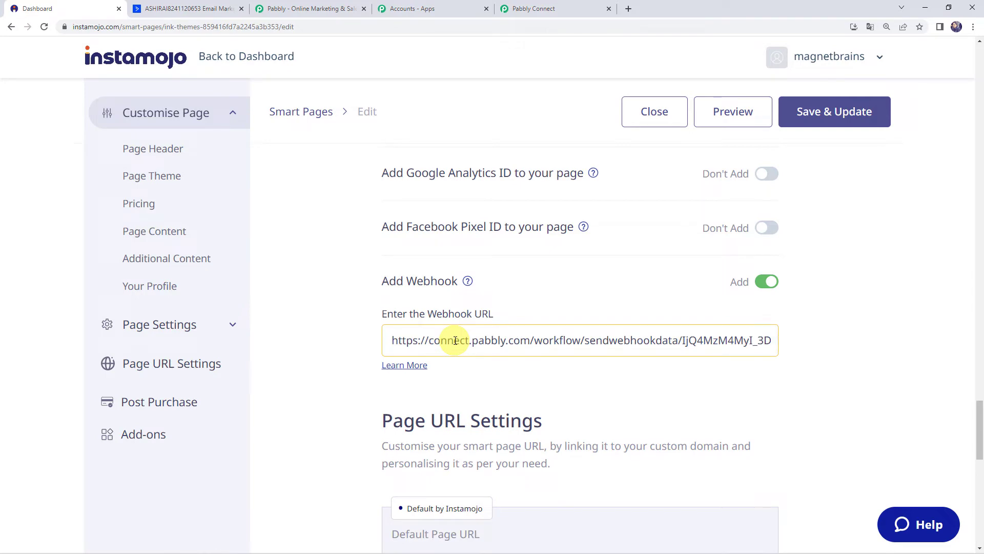
left_click(816, 114)
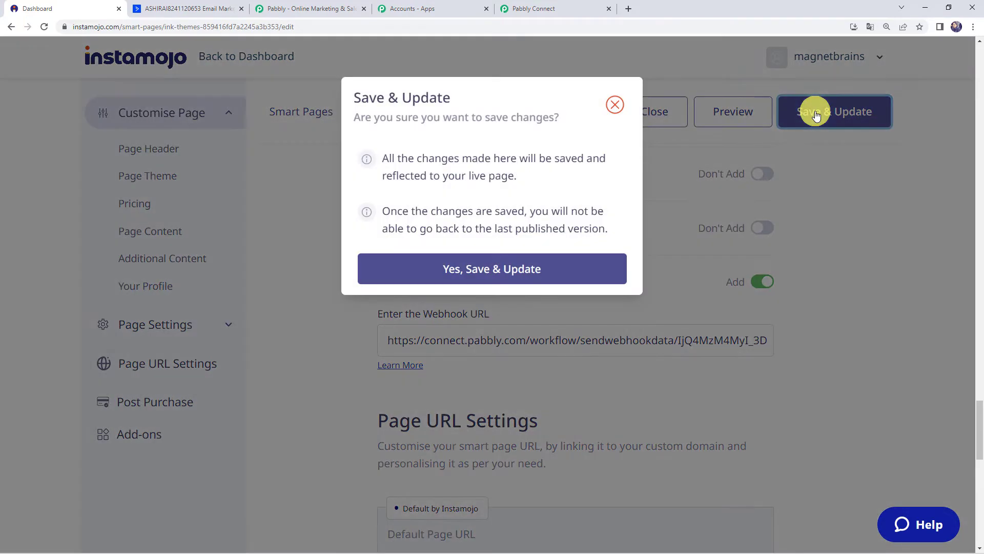
left_click(467, 269)
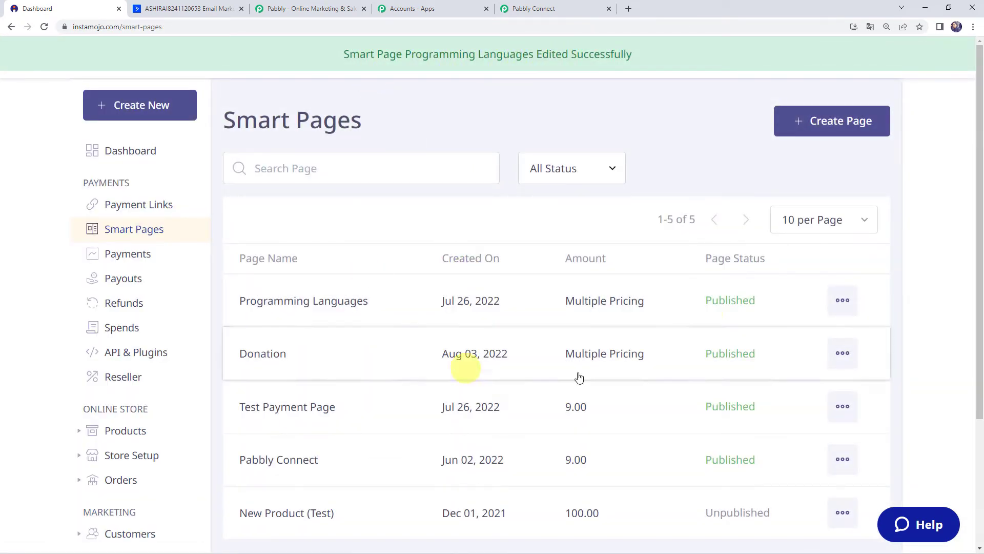
left_click(841, 301)
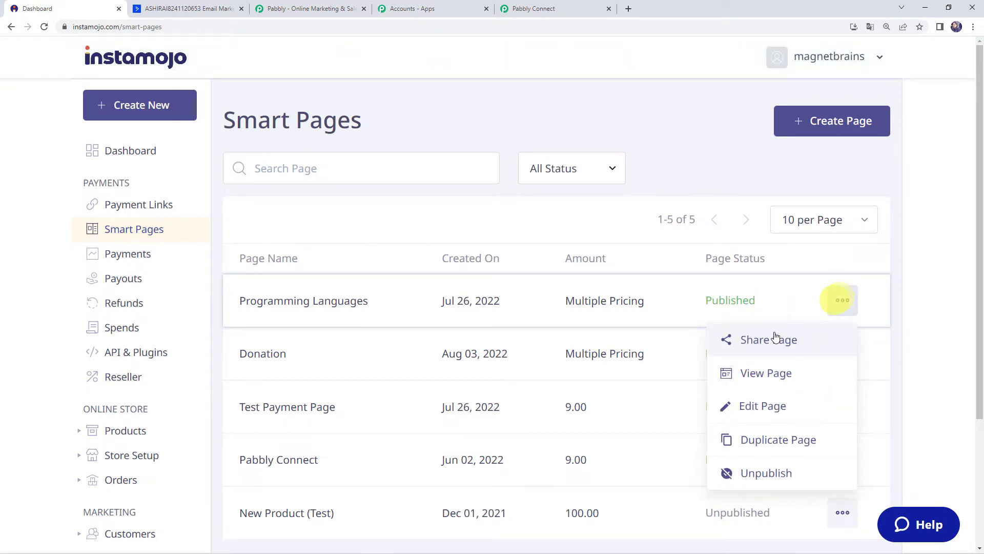
Step: On the live Programming Languages page, select JavaScript Tutorial (₹10) and click Pay Now
left_click(756, 384)
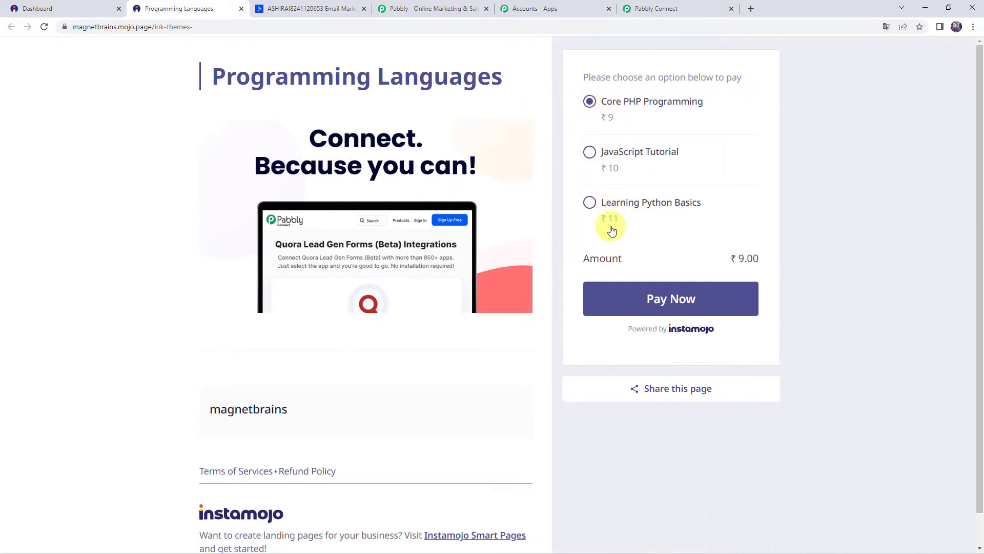
left_click(650, 10)
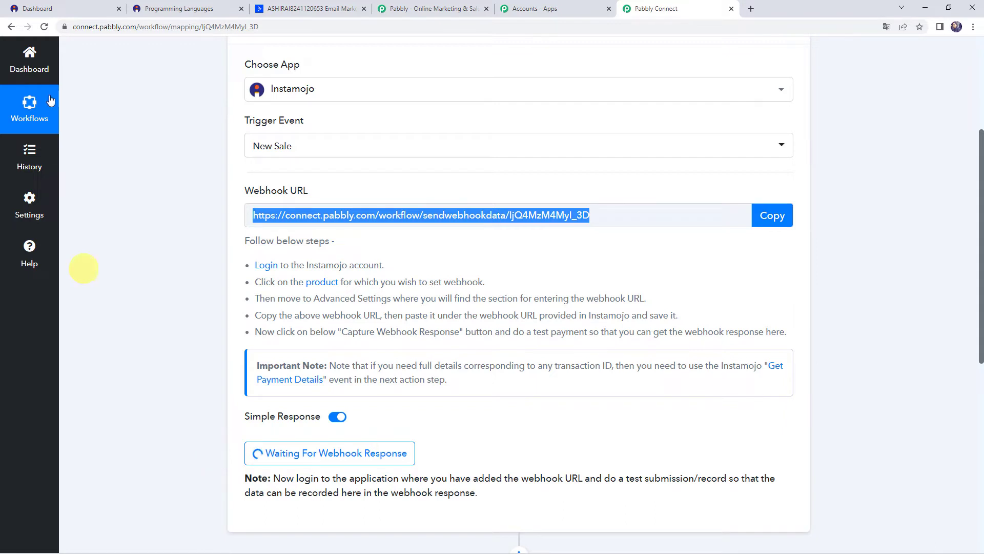
left_click(204, 10)
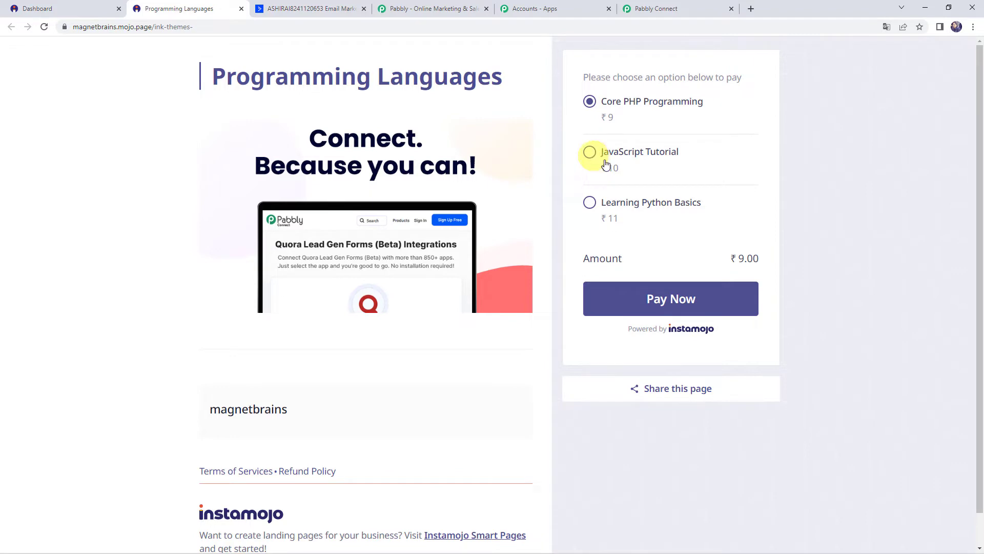
left_click(634, 159)
left_click(644, 303)
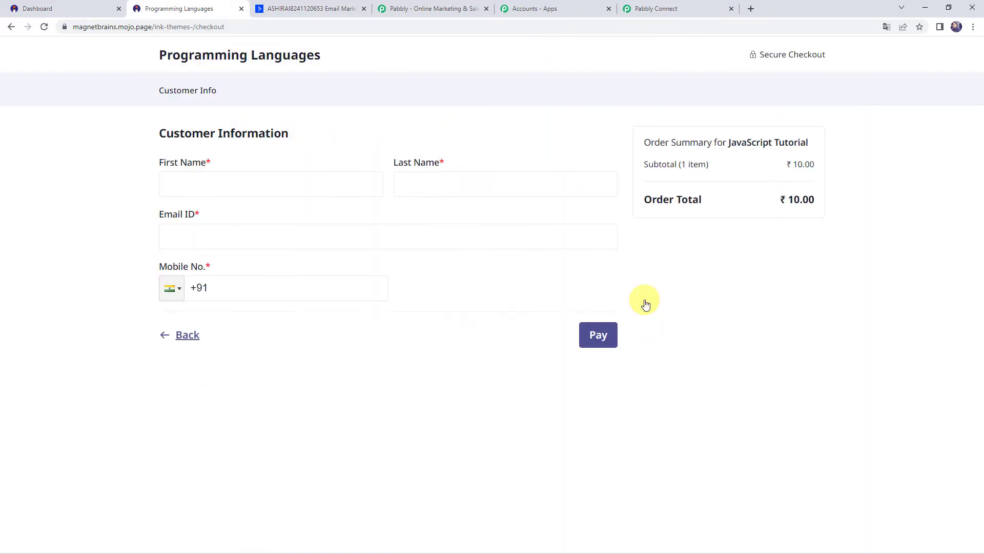
Step: Enter the buyer's first name, last name, email and mobile number, then pay the ₹10 order
left_click(187, 181)
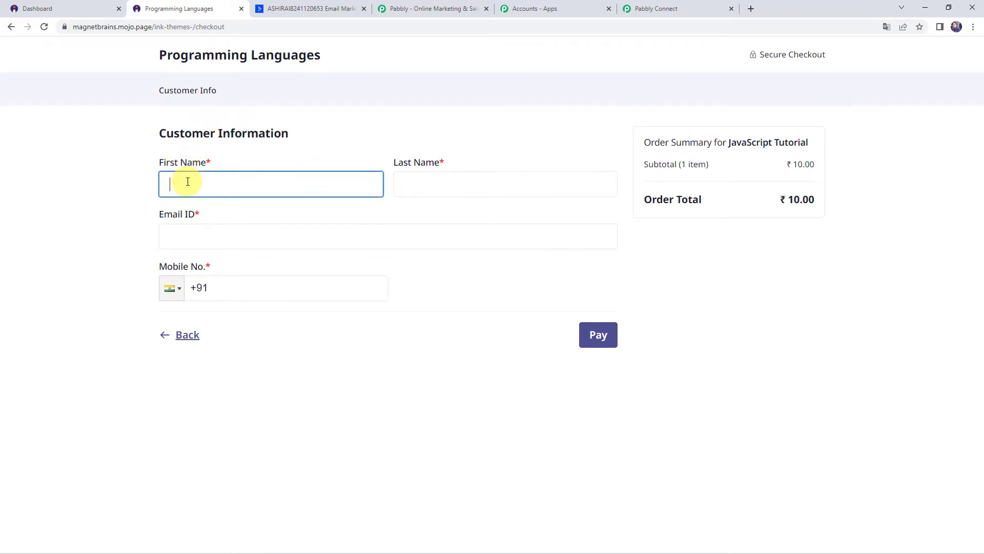
type("Demo")
key("Tab")
type("Name")
key("Tab")
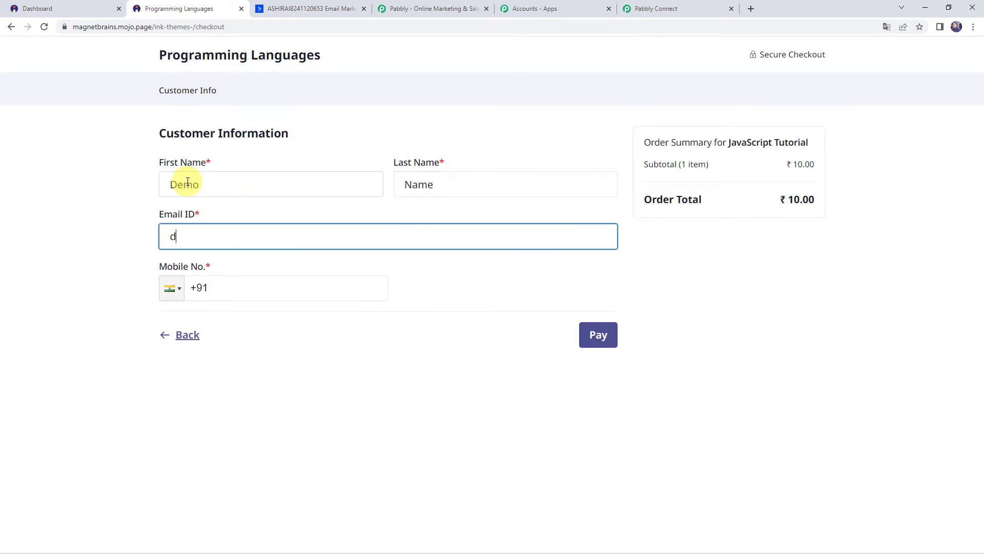
key("Tab")
type("90000-00000")
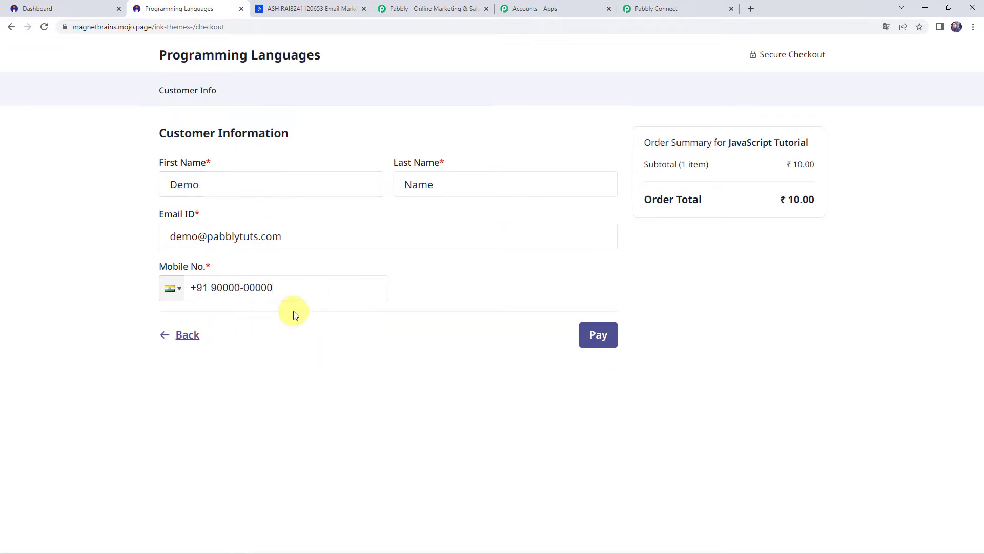
left_click(604, 347)
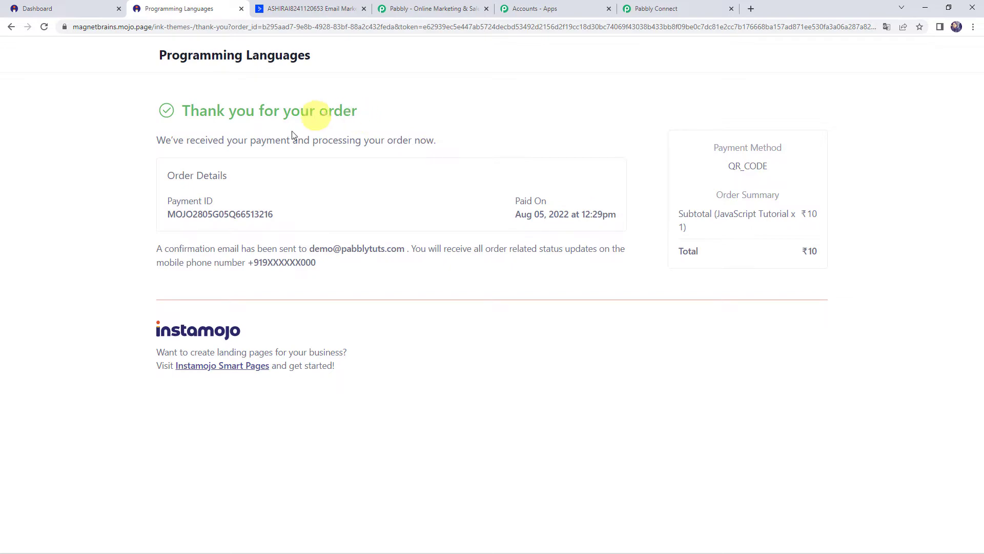
left_click(664, 9)
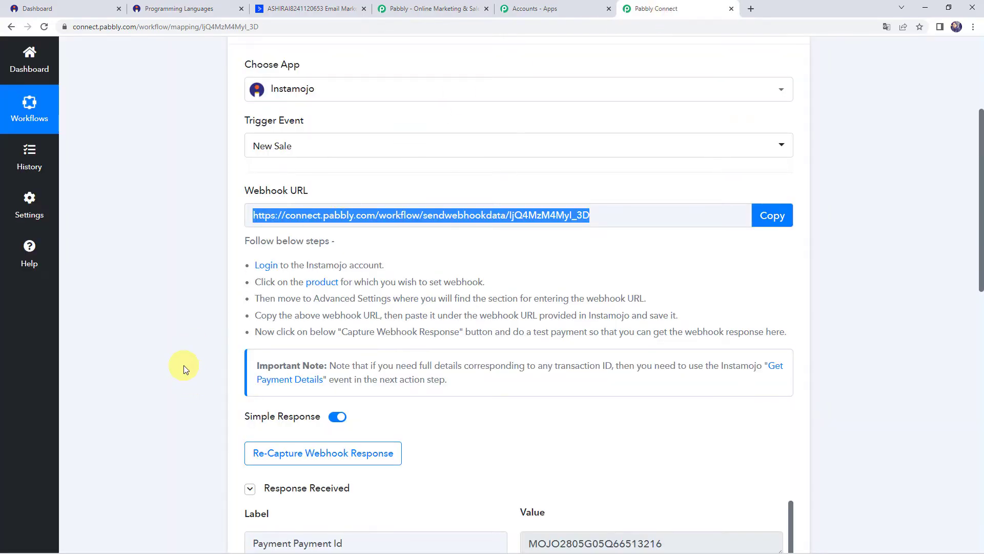
Step: Review the received webhook data: SUCCESS status, 10.00 INR amount and the buyer's name
scroll(184, 365, "down", 7)
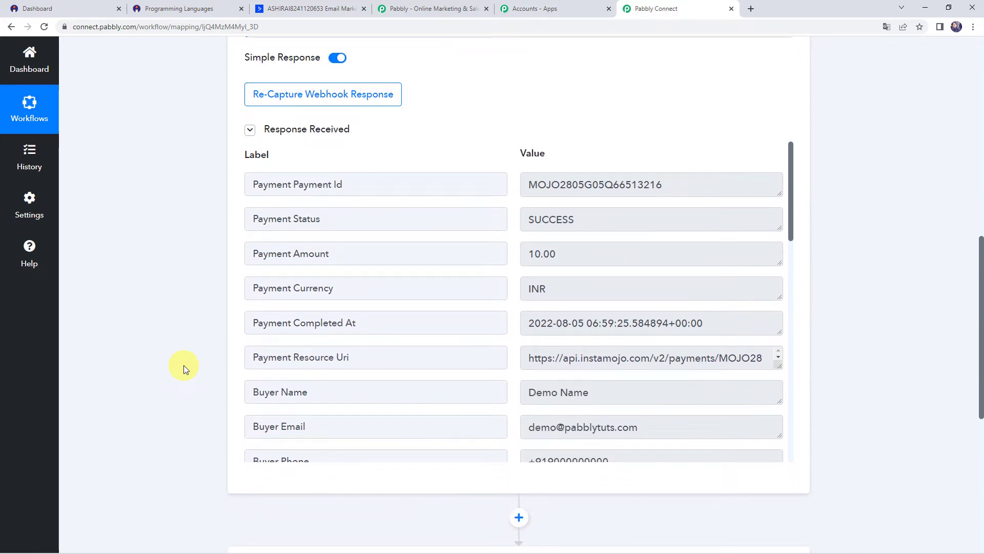
scroll(184, 365, "down", 1)
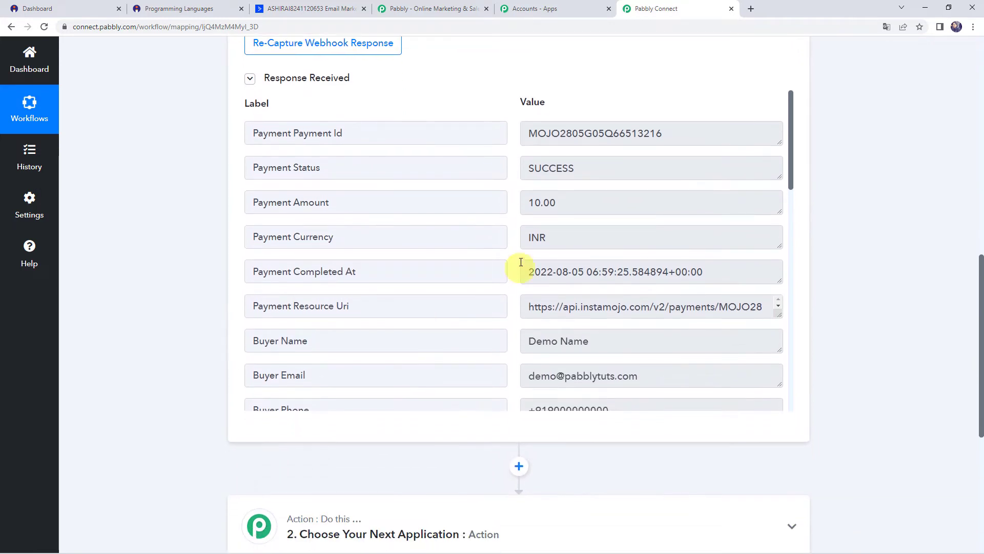
scroll(452, 227, "down", 5)
scroll(518, 202, "up", 2)
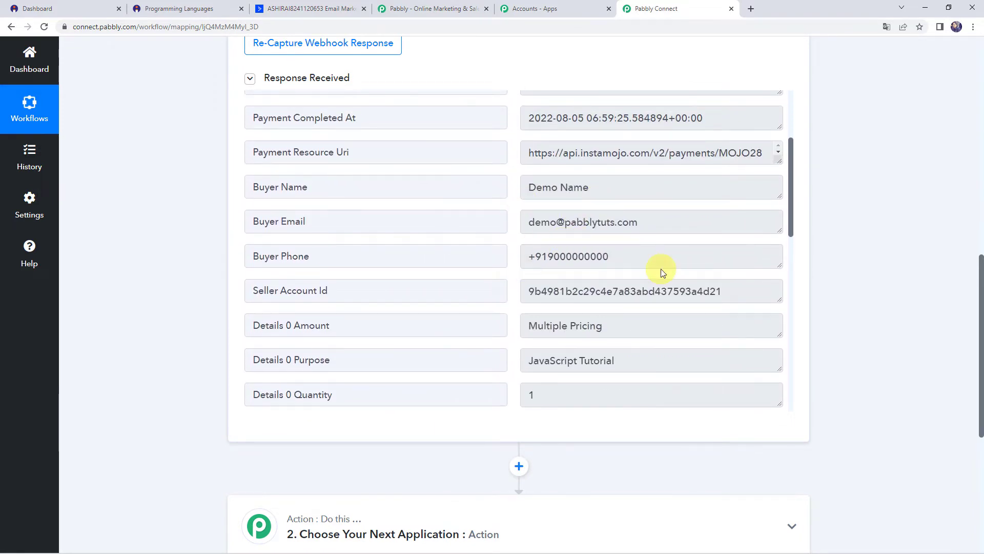
scroll(488, 272, "down", 1)
scroll(488, 269, "down", 3)
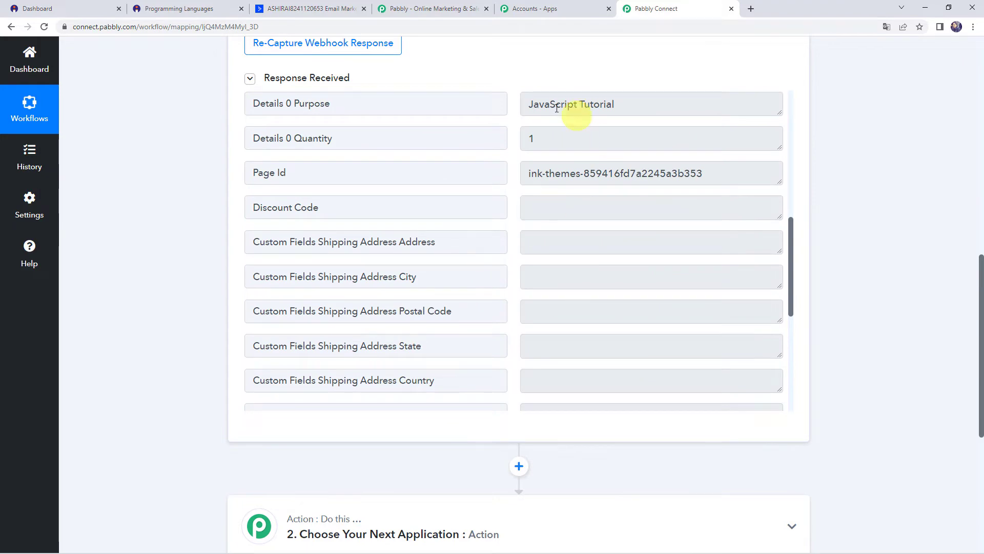
scroll(501, 198, "down", 5)
scroll(501, 198, "up", 5)
scroll(500, 195, "up", 7)
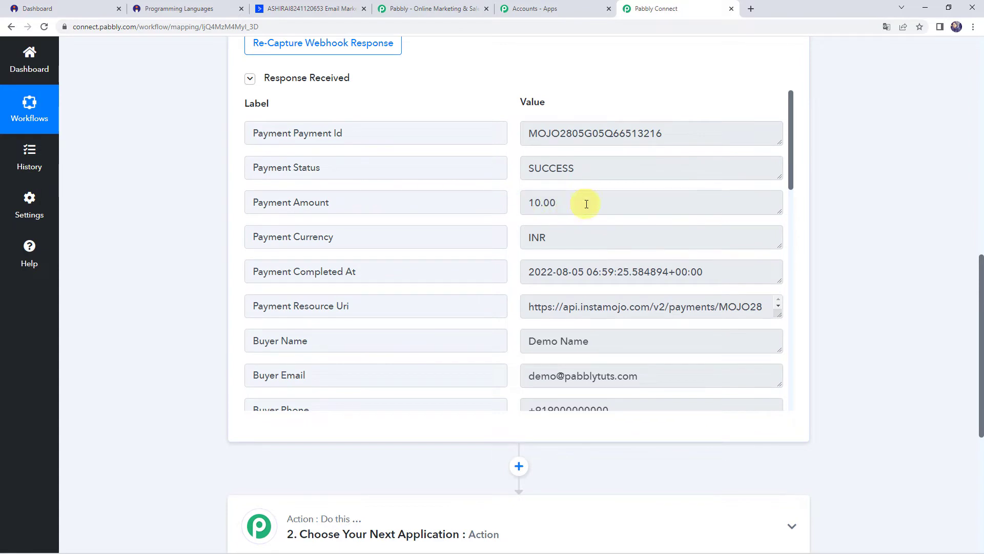
left_click(587, 204)
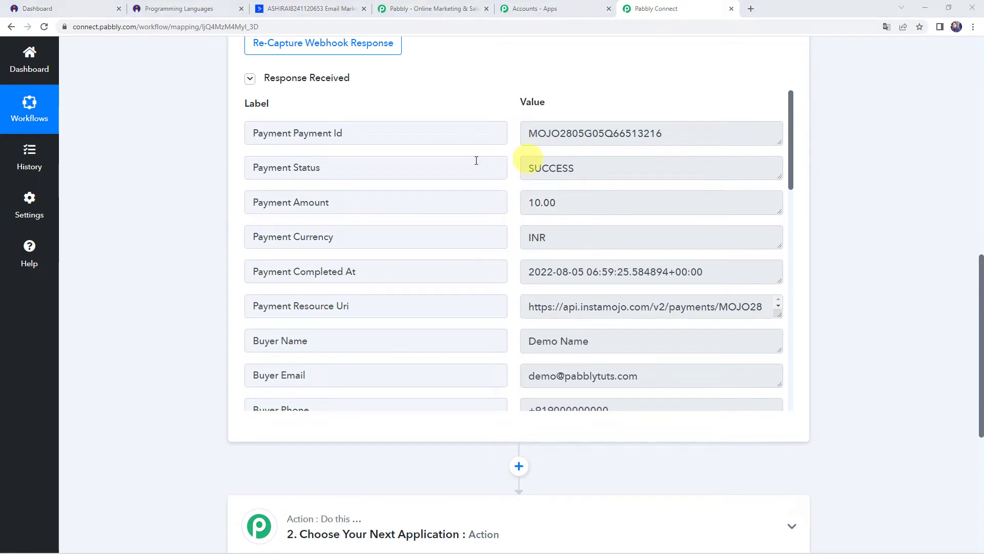
left_click(592, 340)
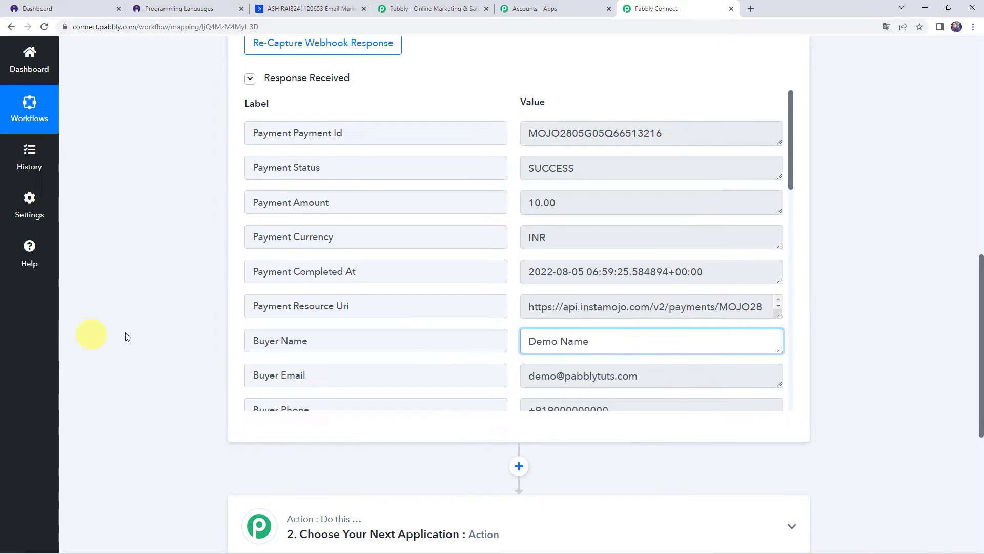
scroll(162, 330, "down", 5)
Step: Make the second step ActiveCampaign with the Search Contact action event
left_click(468, 275)
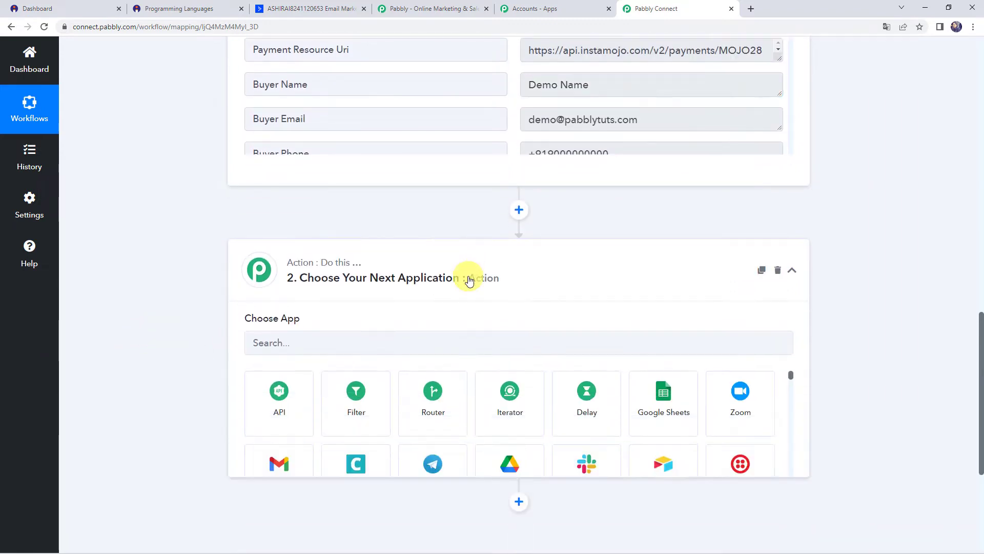
scroll(468, 277, "down", 2)
left_click(403, 249)
type("Acti")
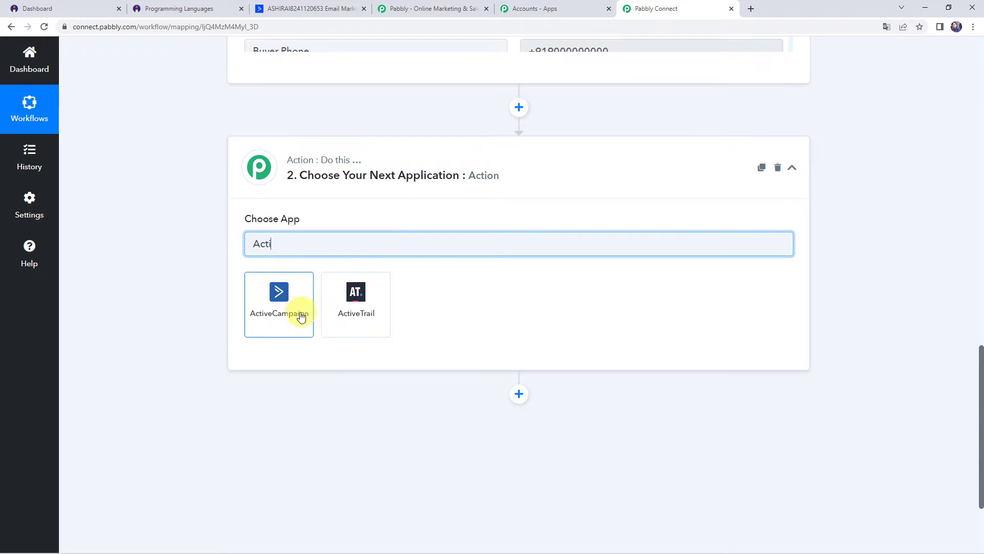
left_click(300, 311)
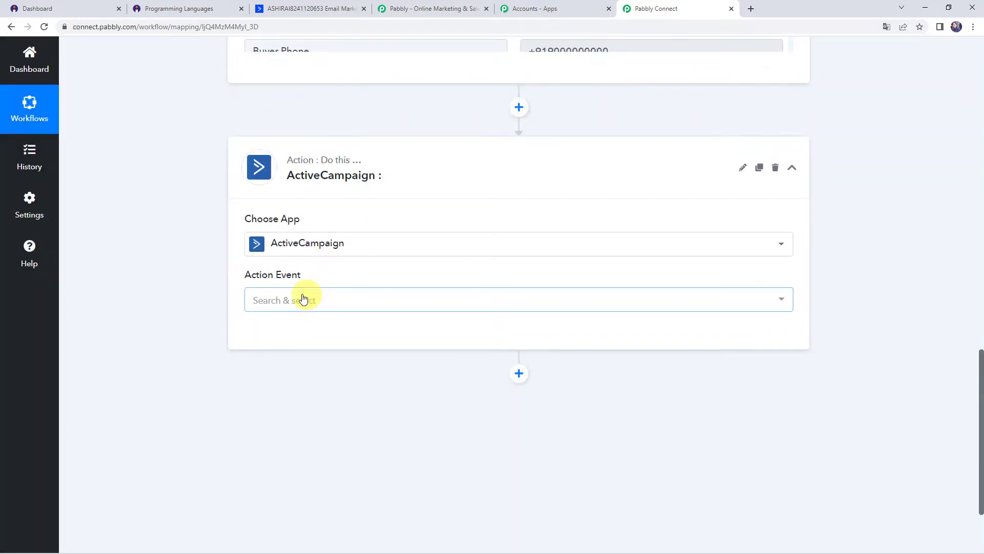
left_click(285, 300)
type("sea")
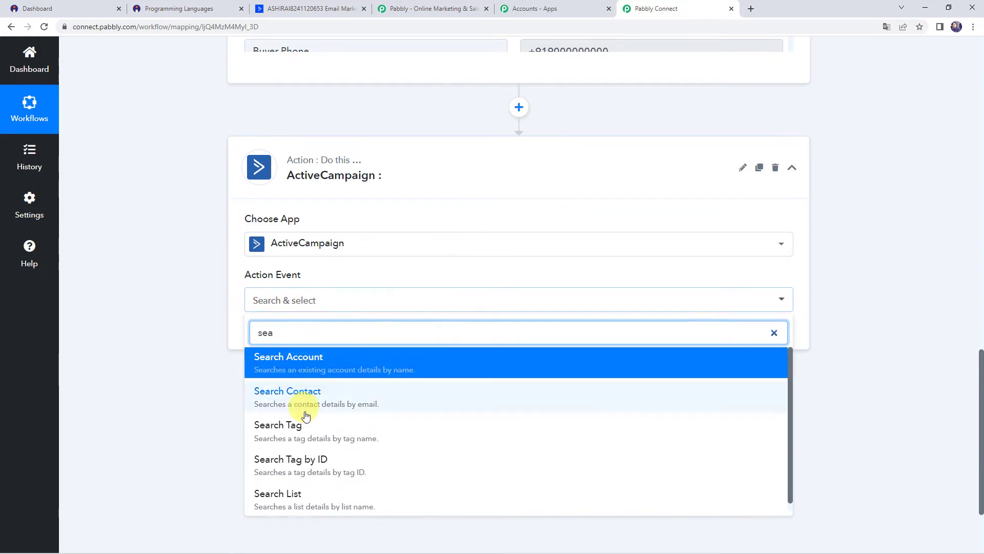
left_click(307, 405)
Step: Choose Add New Connection for ActiveCampaign, then go to the ActiveCampaign dashboard
left_click(258, 337)
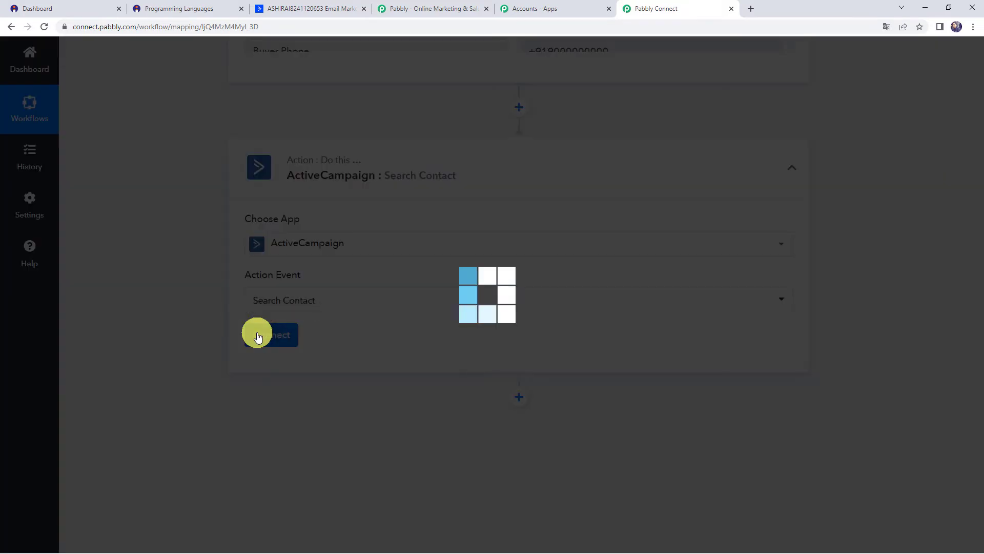
left_click(519, 170)
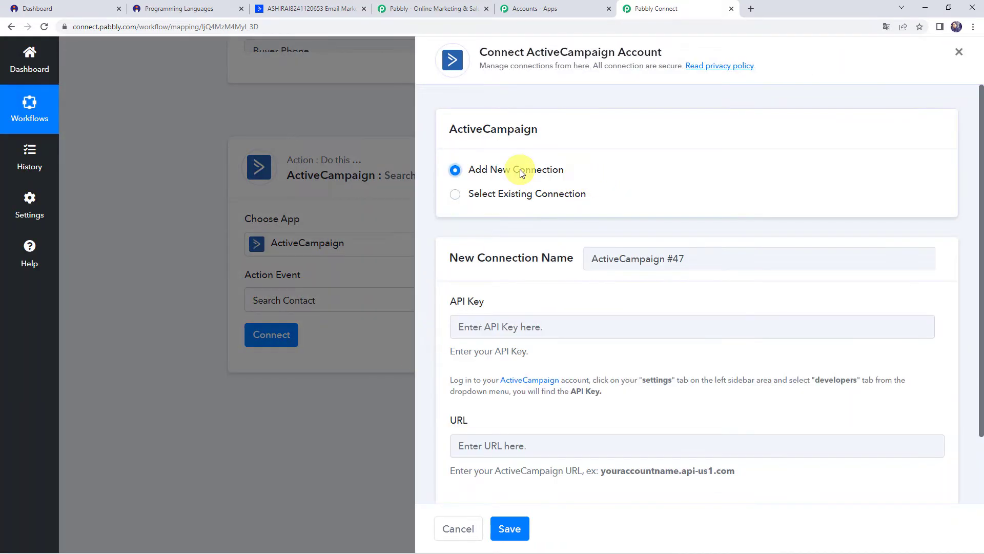
scroll(521, 173, "down", 2)
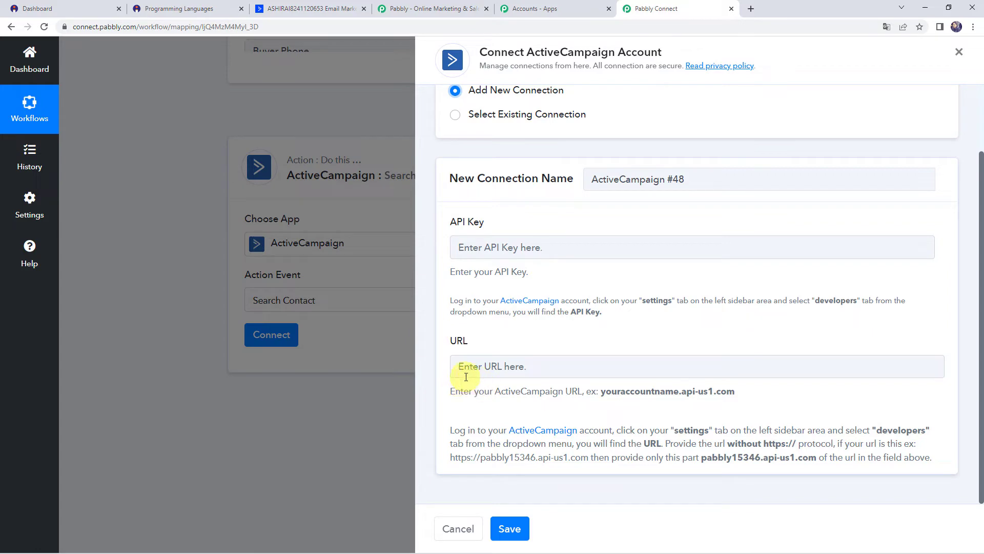
left_click(296, 7)
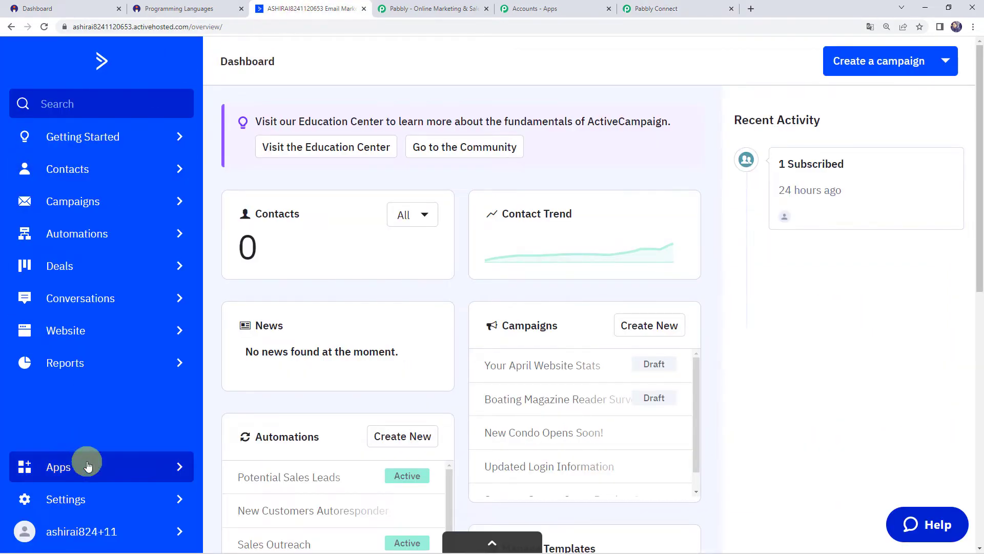
Step: Copy the API key from ActiveCampaign's Developer settings into Pabbly's API Key field
left_click(66, 500)
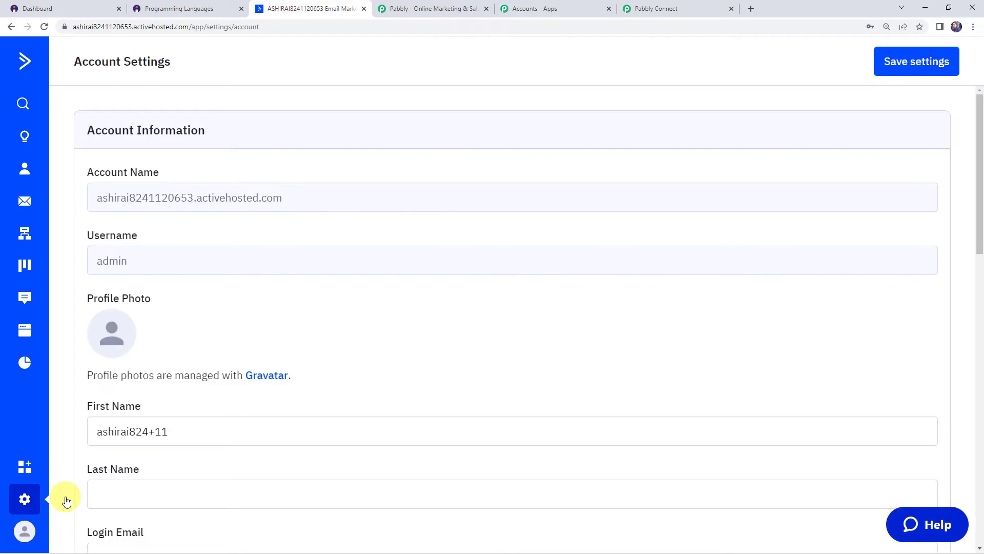
left_click(52, 58)
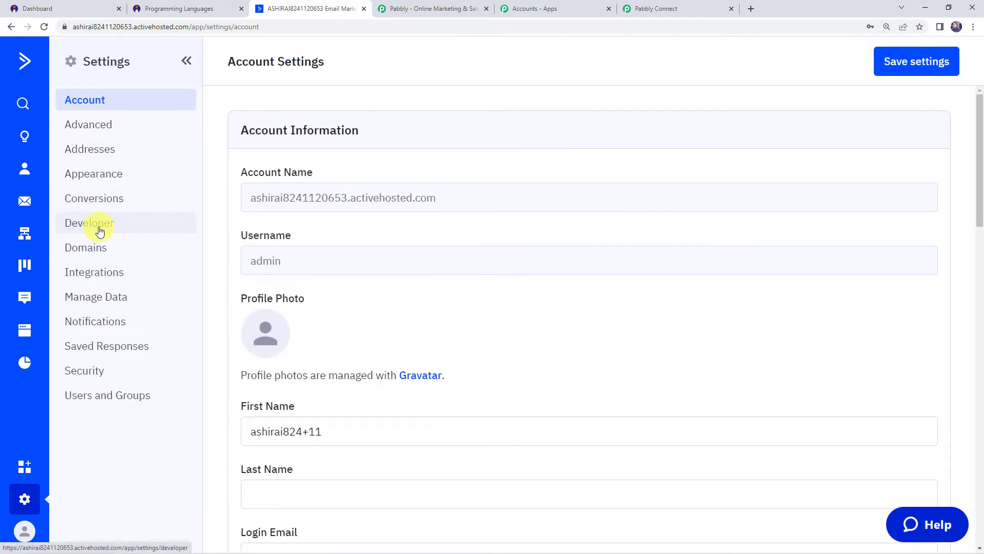
left_click(100, 230)
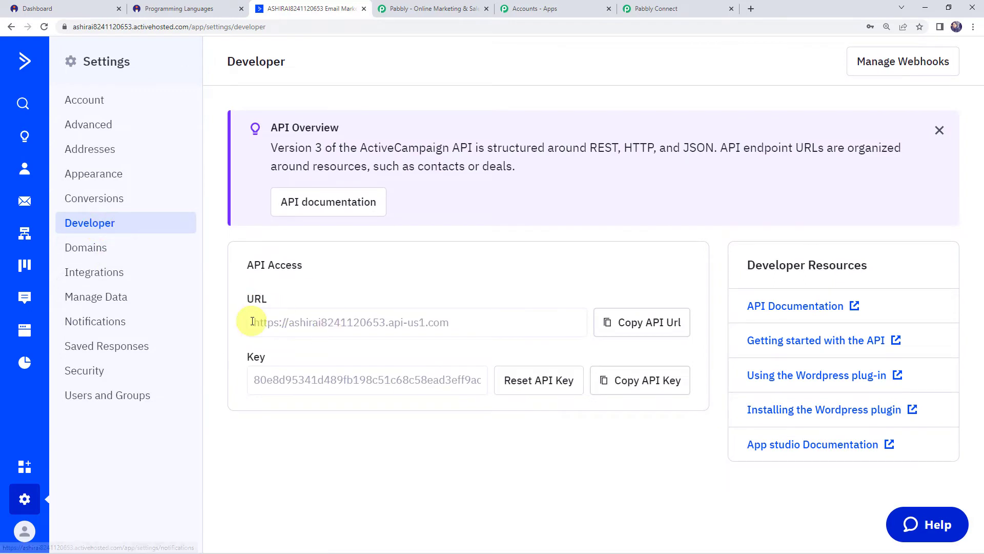
left_click(331, 380)
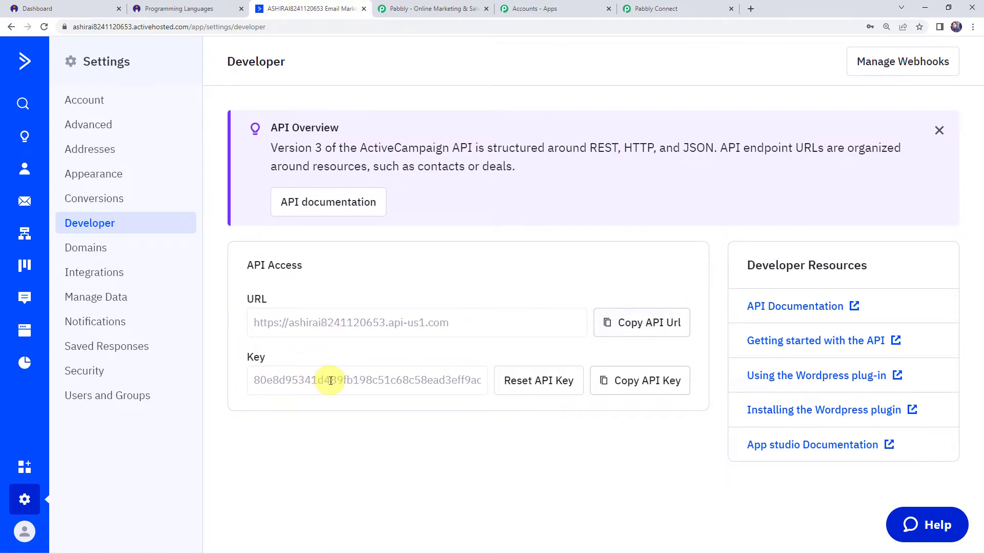
left_click(658, 381)
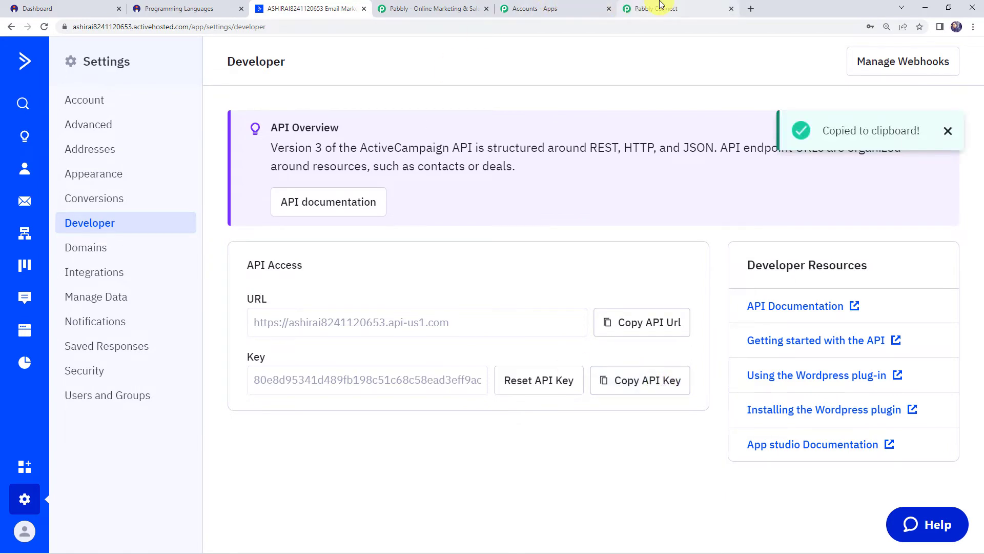
left_click(657, 9)
left_click(493, 248)
key("ctrl+v")
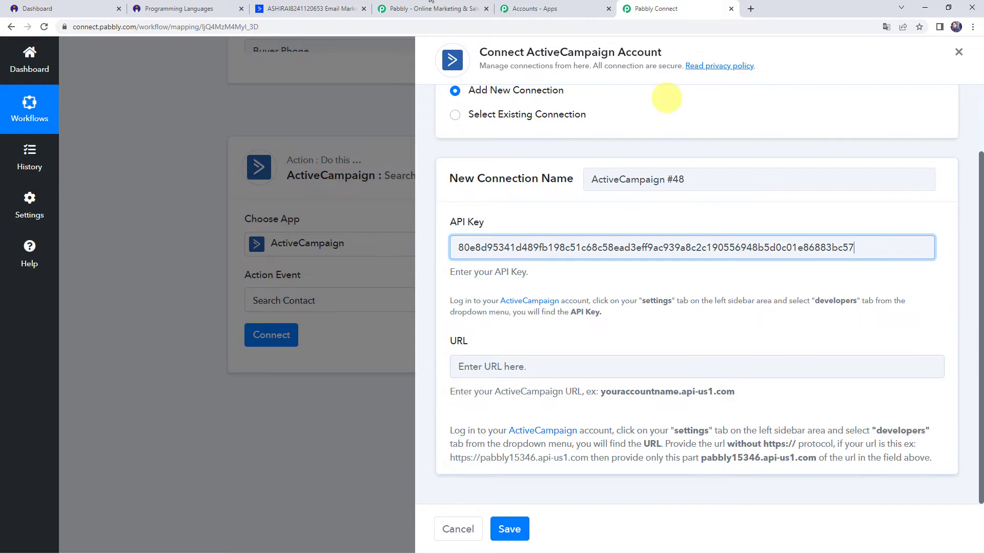
left_click(311, 9)
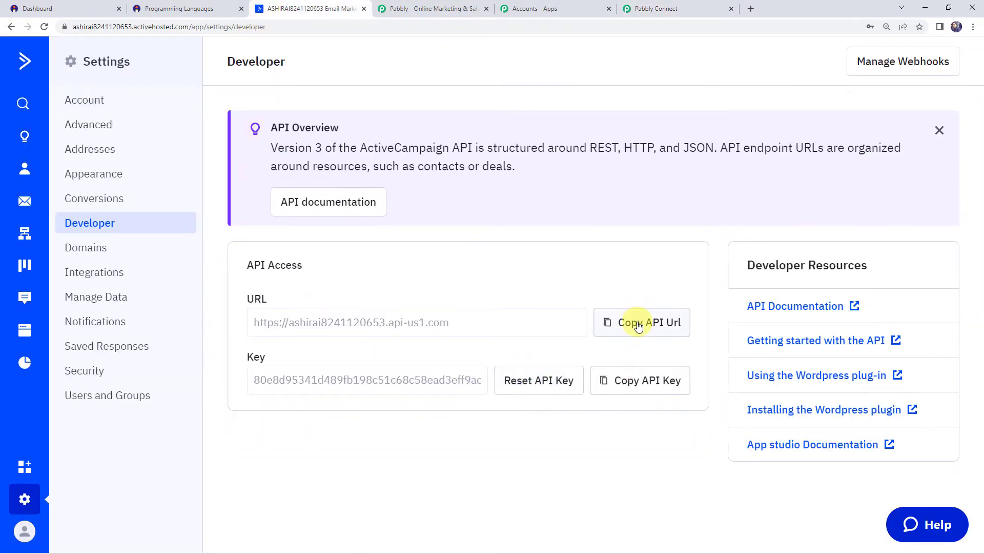
left_click(638, 324)
left_click(653, 9)
left_click(516, 366)
key("ctrl+v")
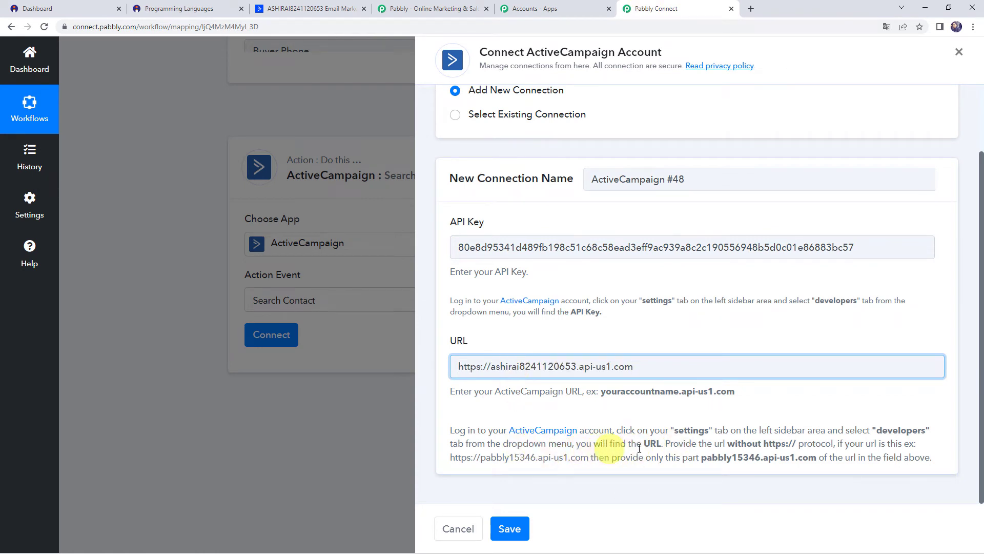
left_click_drag(727, 444, 799, 443)
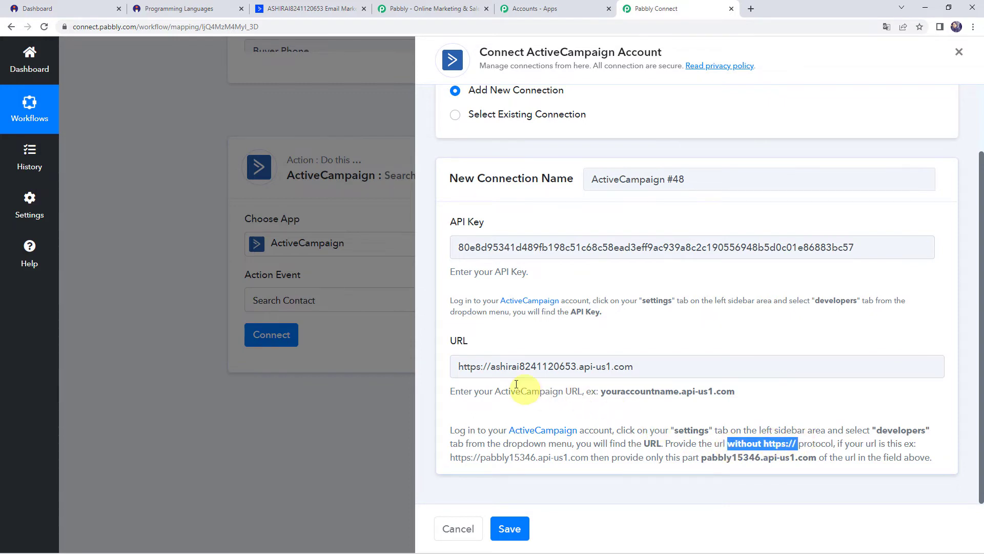
left_click_drag(491, 366, 436, 366)
key("BackSpace")
Step: Save the new ActiveCampaign connection and place the cursor in the empty Email field
left_click(511, 527)
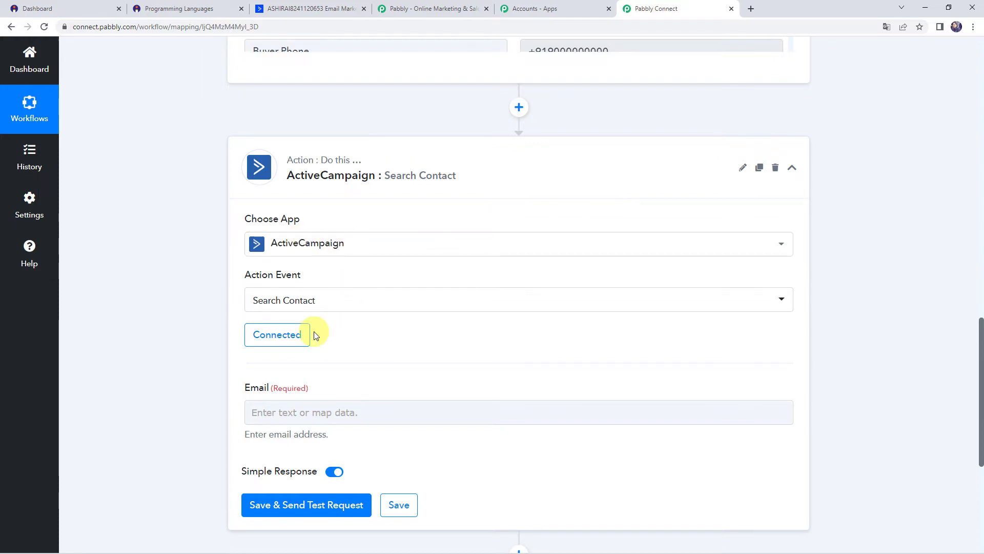
left_click(262, 414)
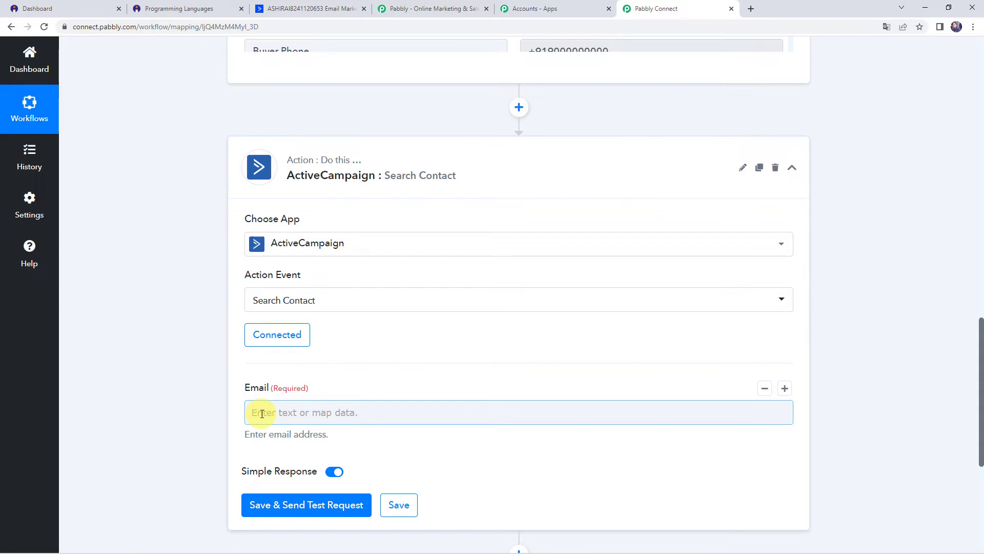
Step: Map the Search Contact Email field to Instamojo's Buyer Email and send a test search
left_click(193, 361)
scroll(193, 361, "up", 7)
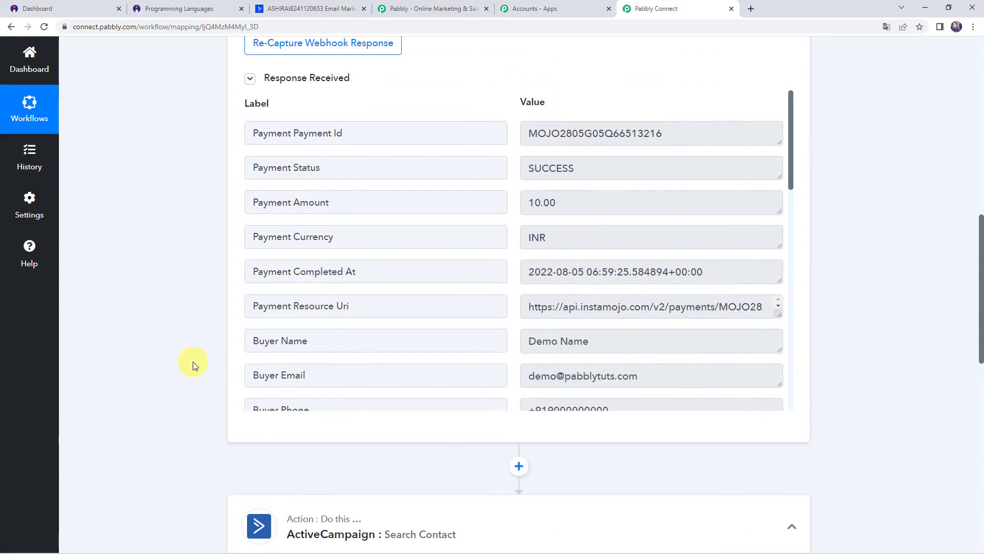
triple_click(686, 376)
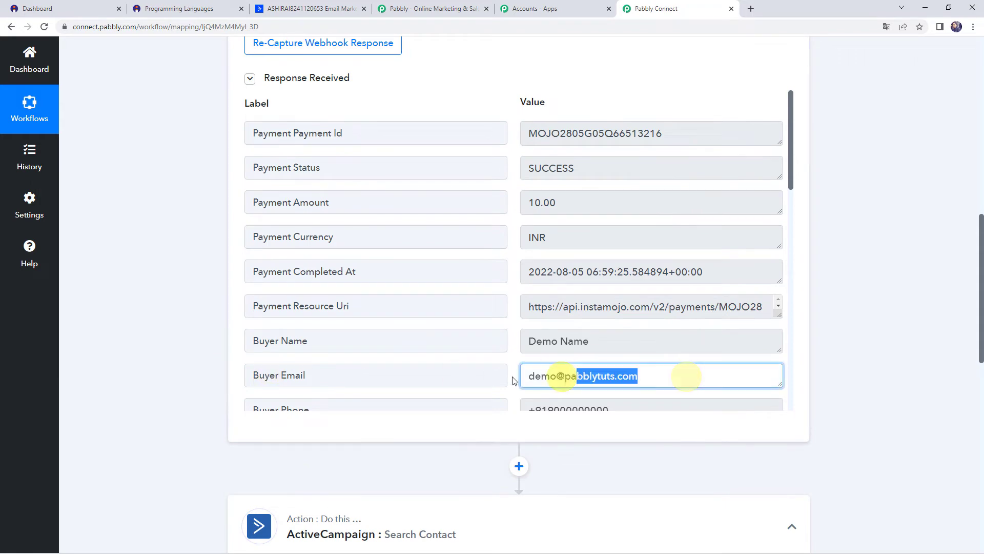
scroll(143, 376, "down", 10)
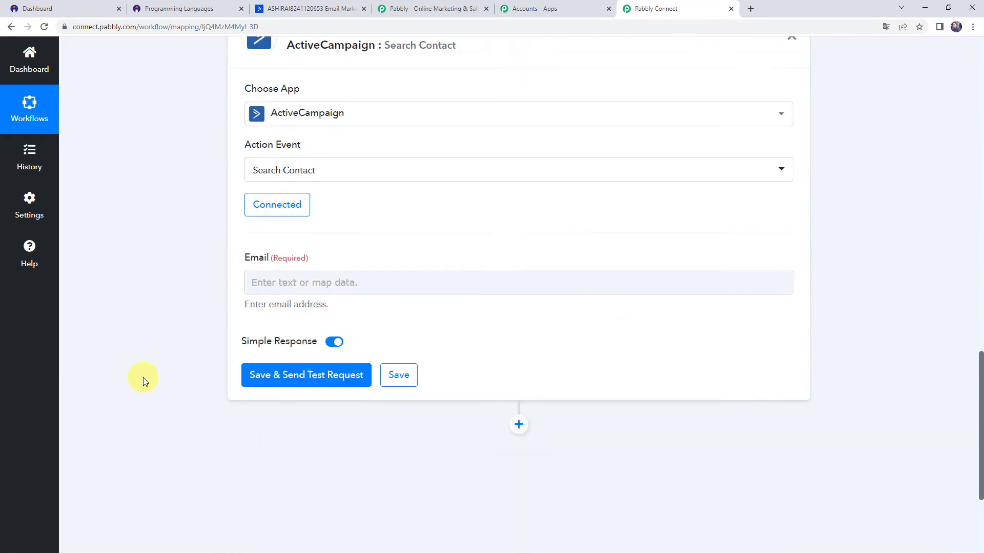
left_click(290, 257)
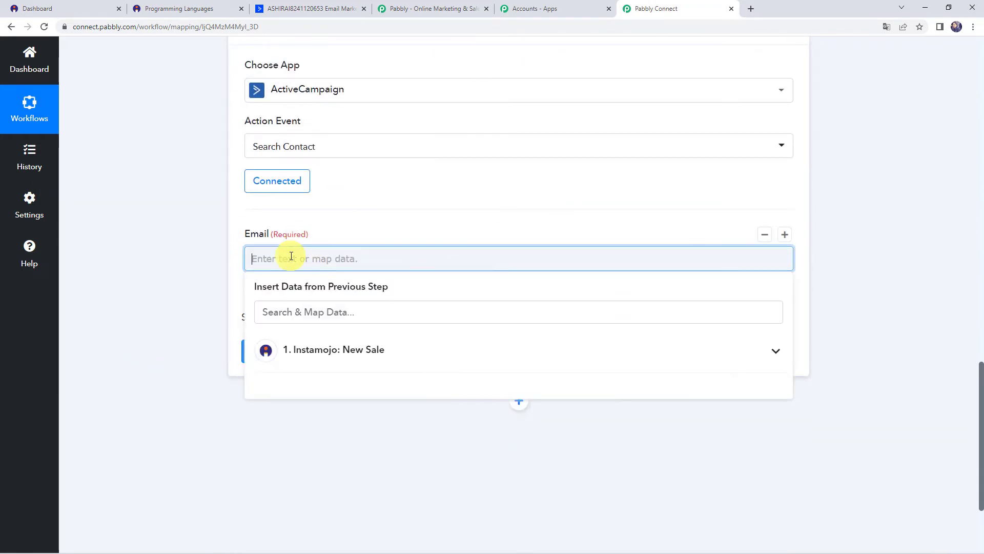
left_click(316, 361)
type("@")
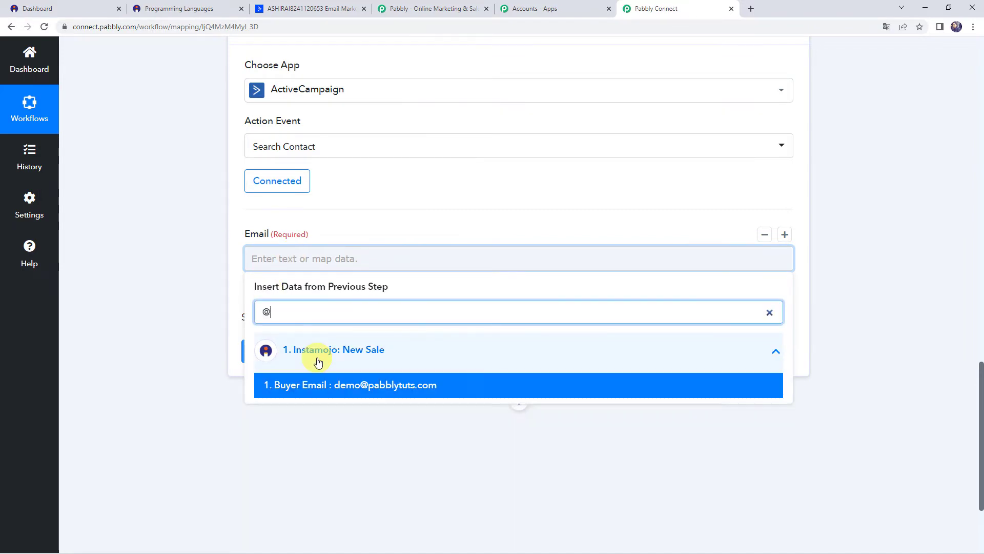
left_click(314, 385)
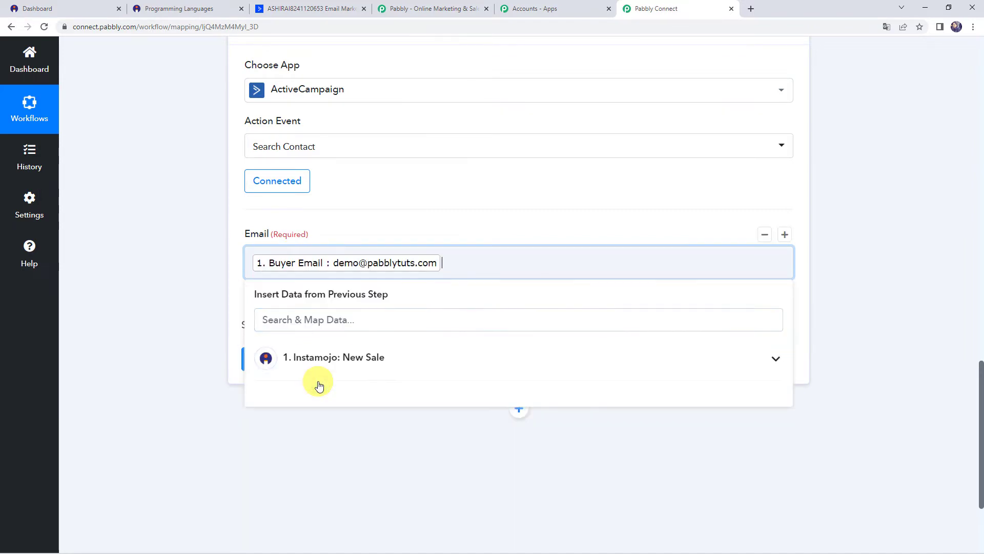
left_click(191, 276)
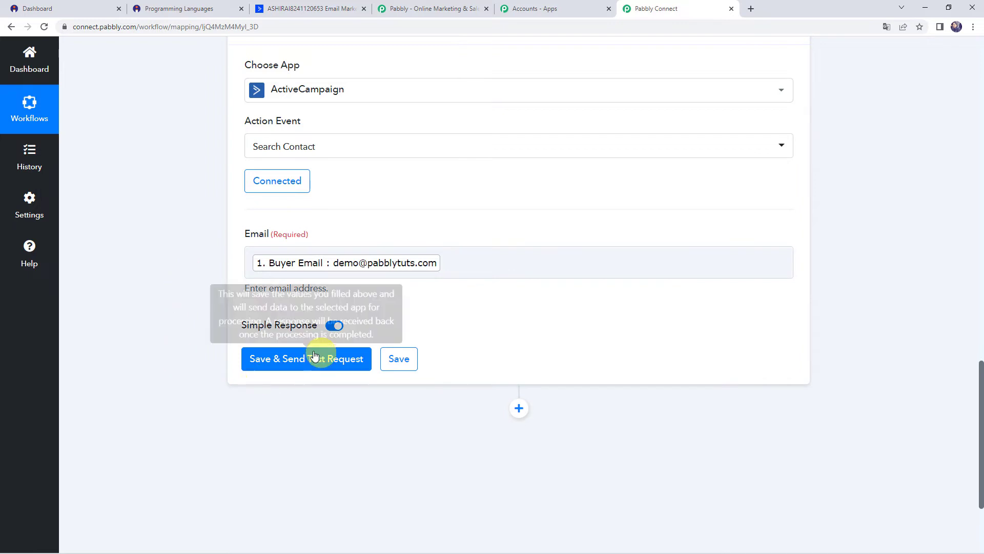
left_click(298, 364)
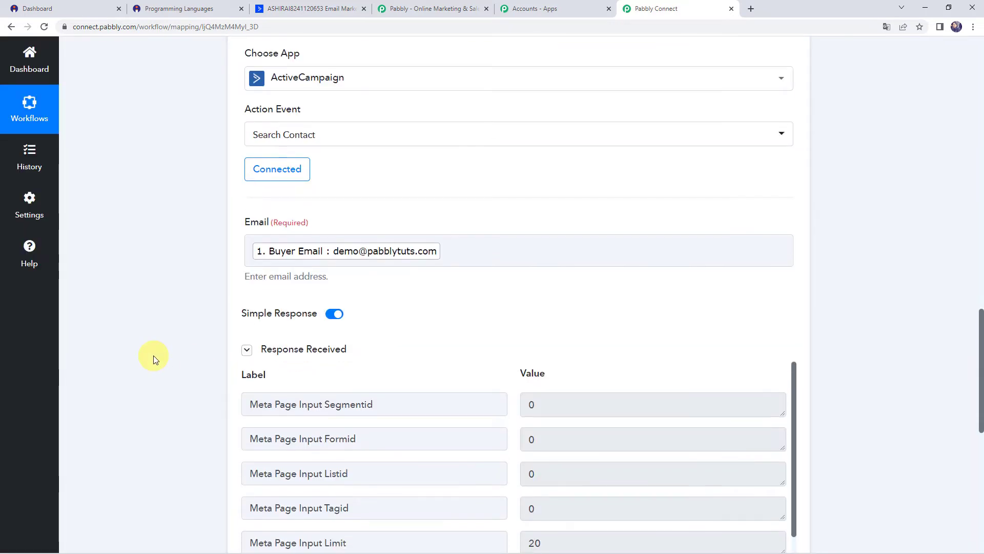
Step: Scroll through the search response and highlight Meta Total 0, meaning no matching contact exists
scroll(153, 356, "down", 3)
scroll(359, 351, "down", 5)
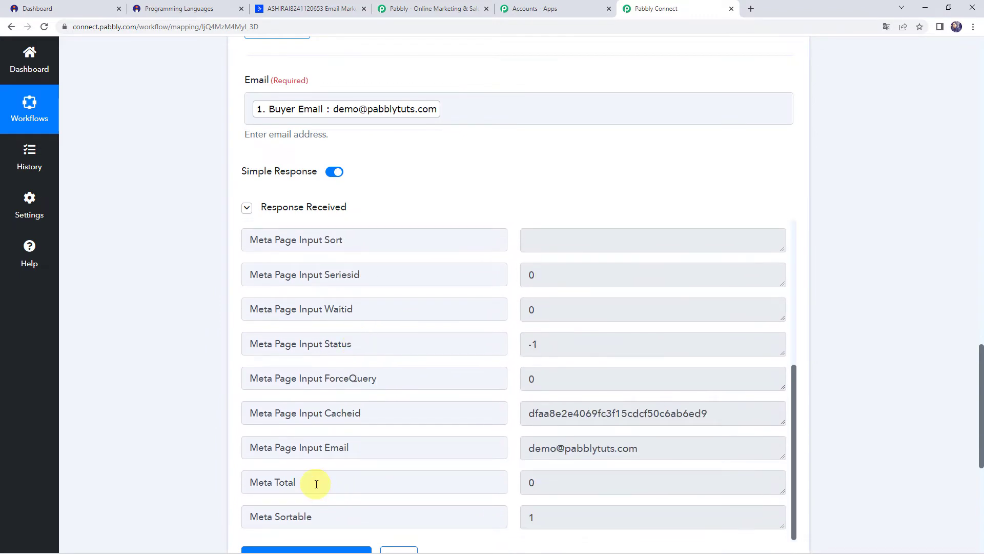
left_click(546, 482)
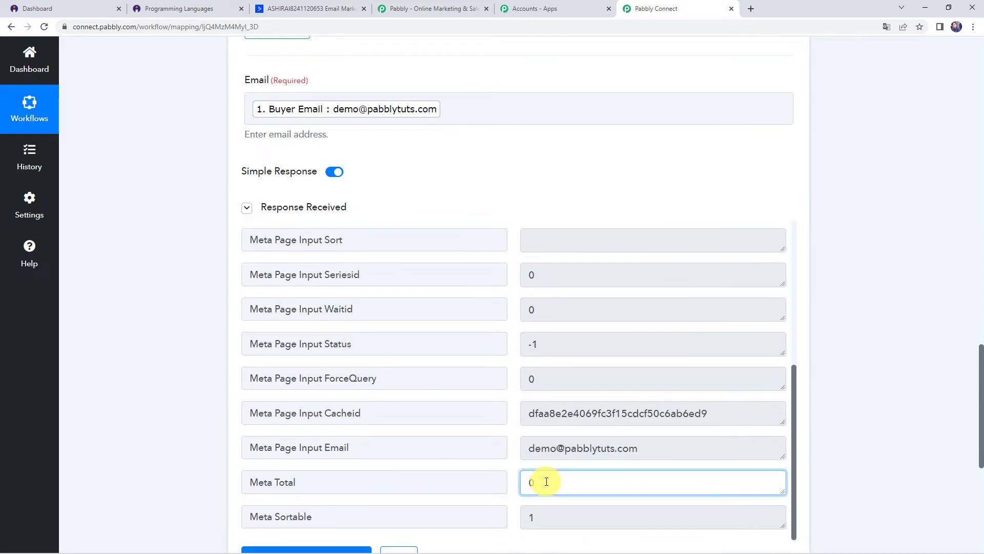
left_click_drag(547, 482, 522, 485)
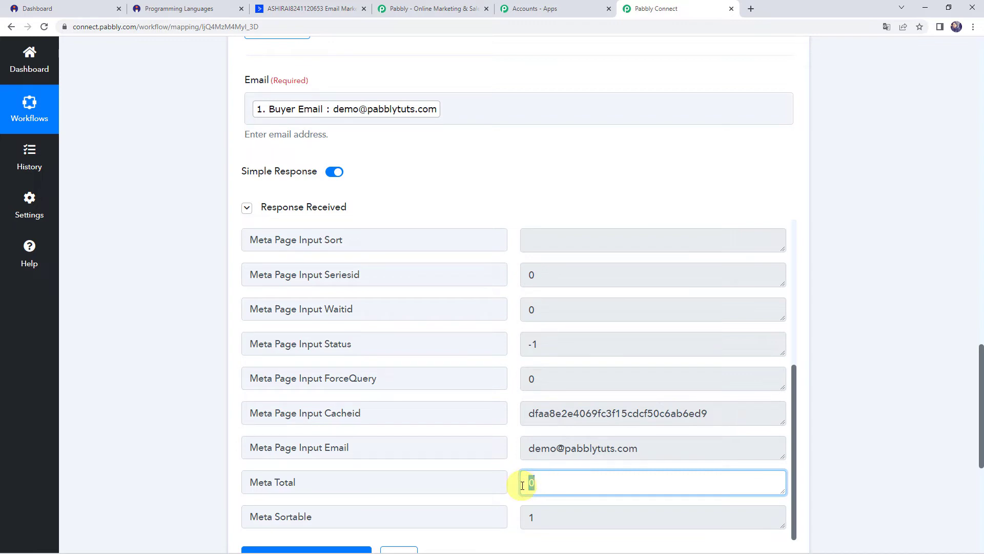
left_click(152, 471)
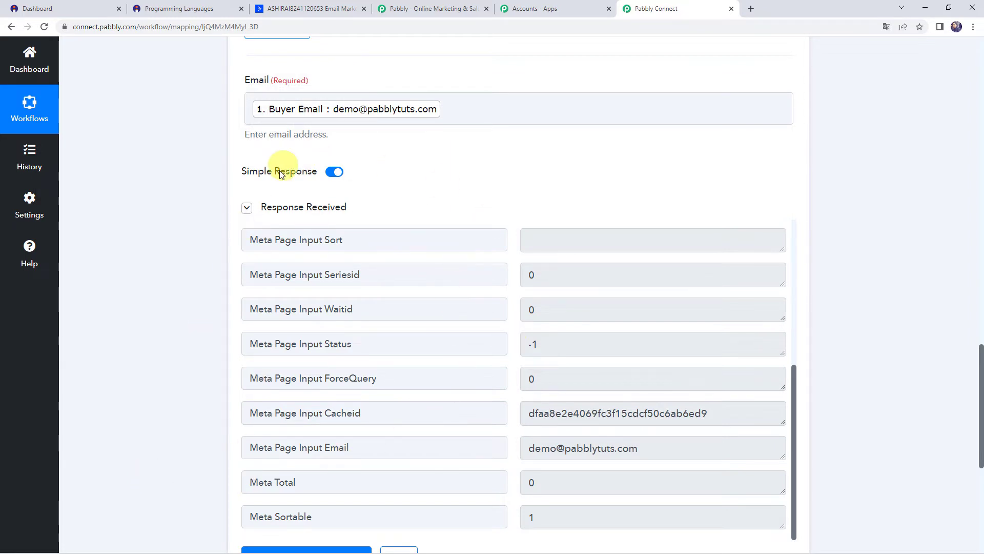
scroll(367, 232, "up", 5)
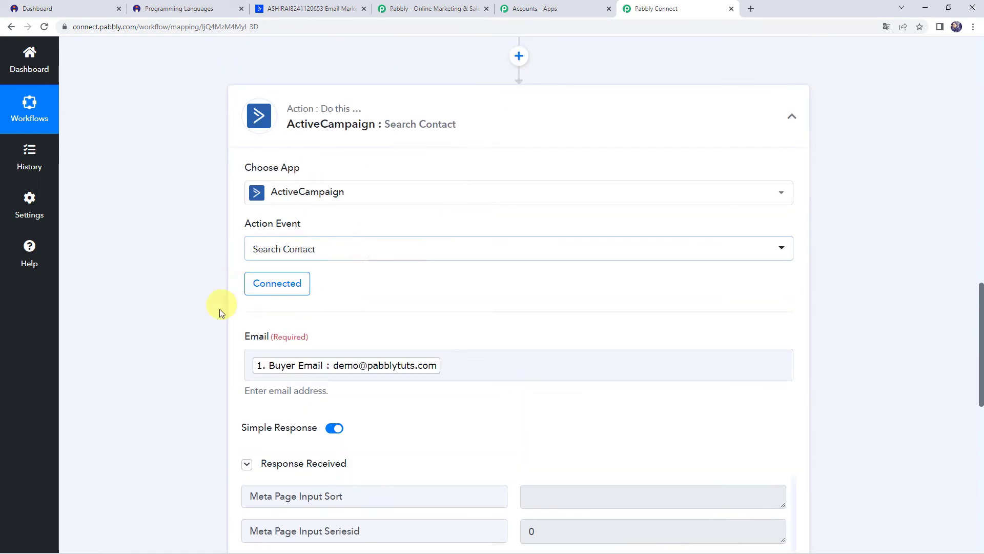
scroll(220, 287, "down", 10)
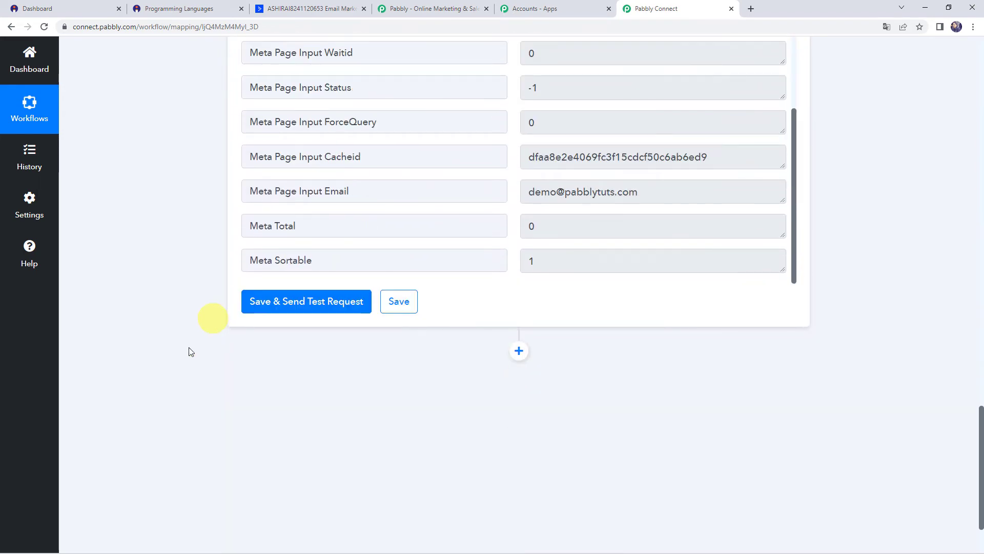
scroll(248, 347, "down", 2)
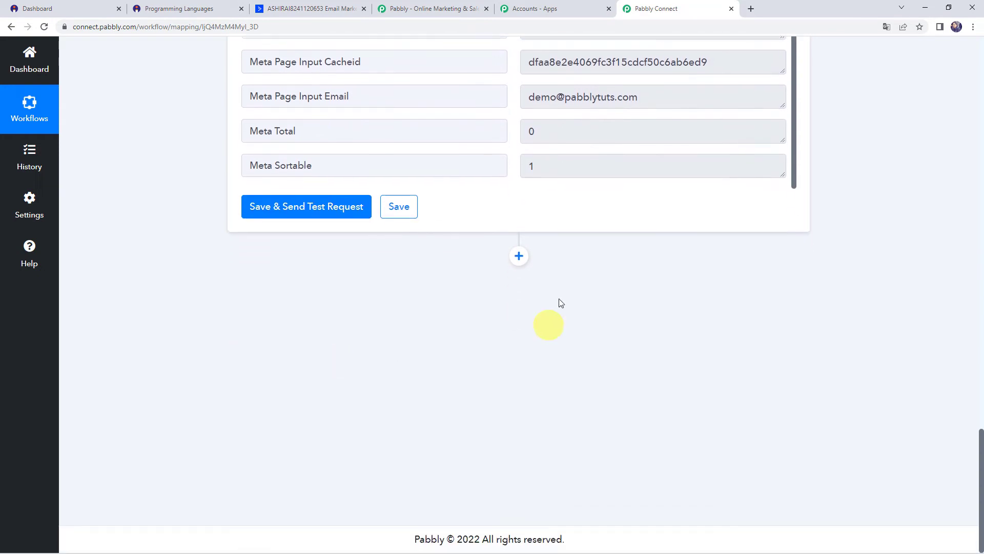
Step: Add a filter that continues only when Search Contact's Meta Total equals 0, and test it
left_click(518, 256)
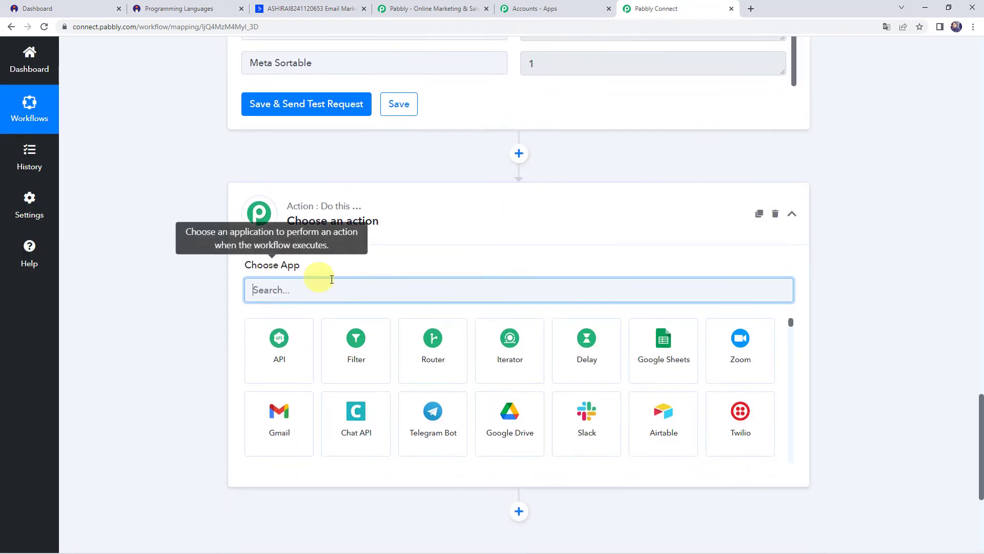
left_click(374, 367)
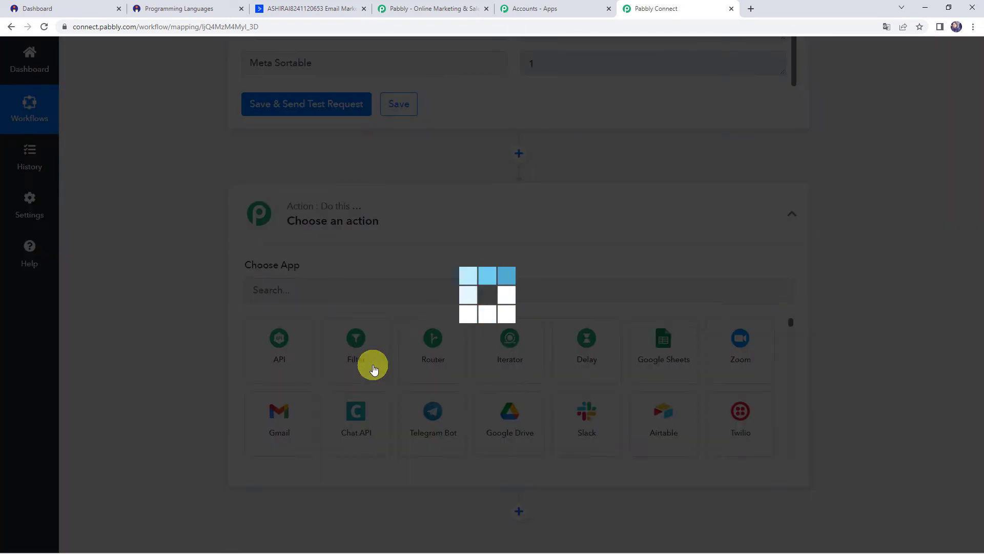
scroll(374, 368, "down", 2)
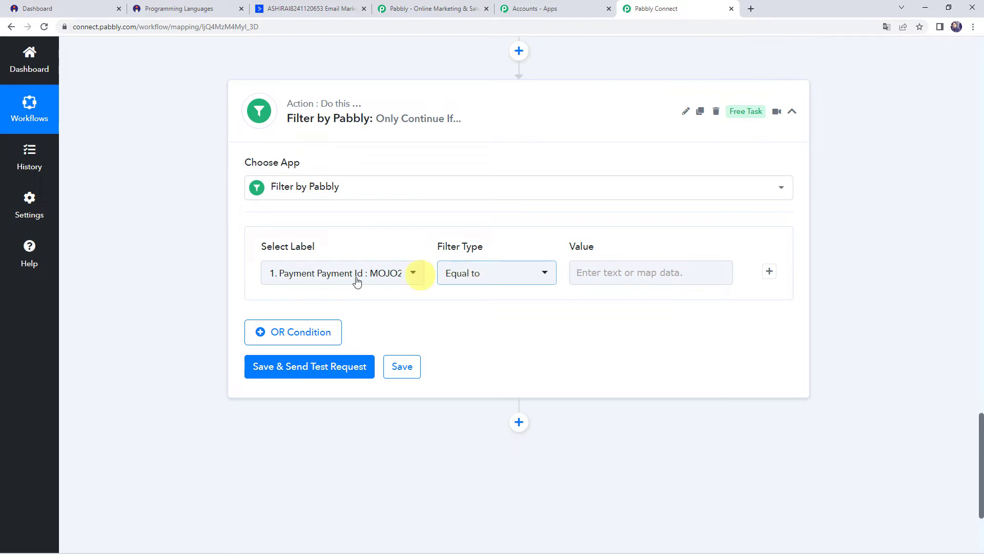
left_click(278, 275)
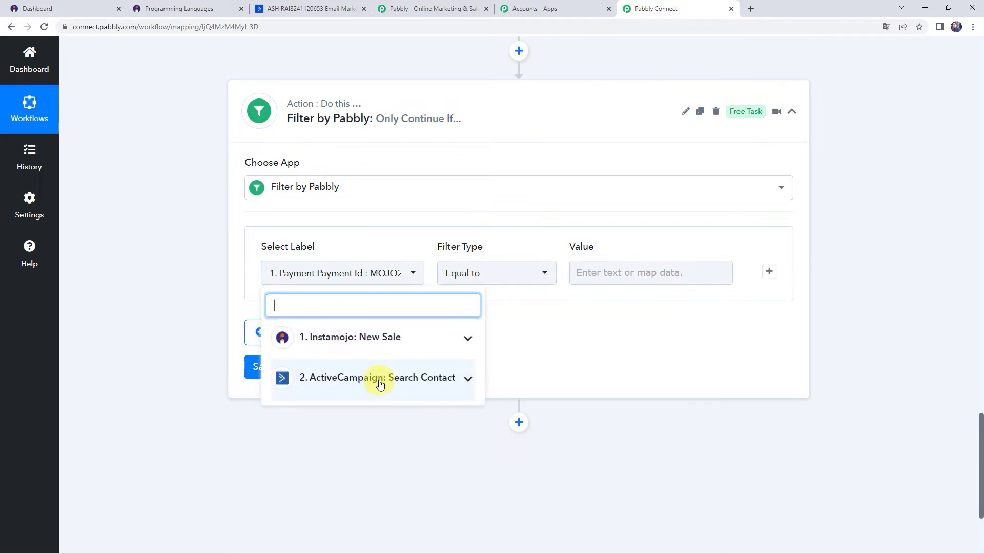
left_click(341, 382)
scroll(341, 433, "down", 5)
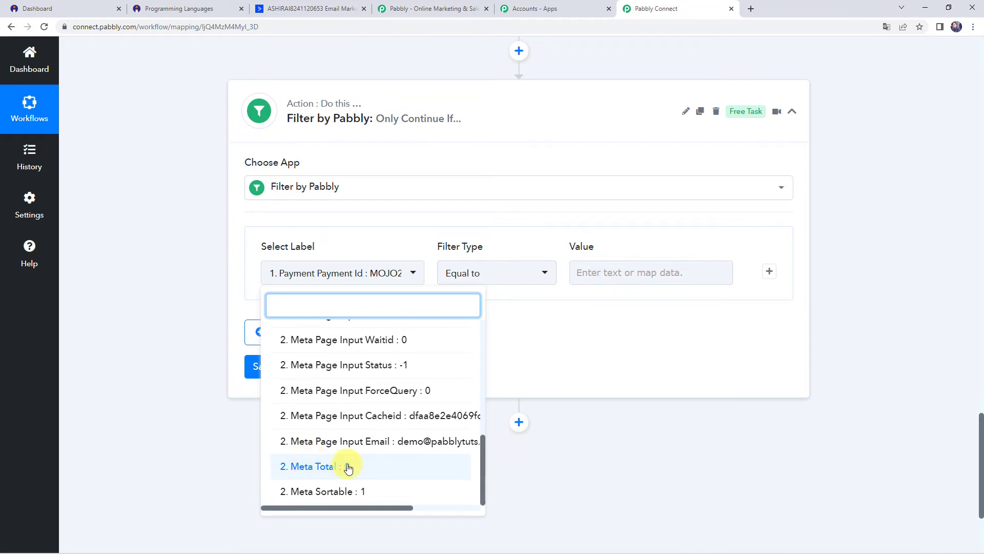
left_click(348, 467)
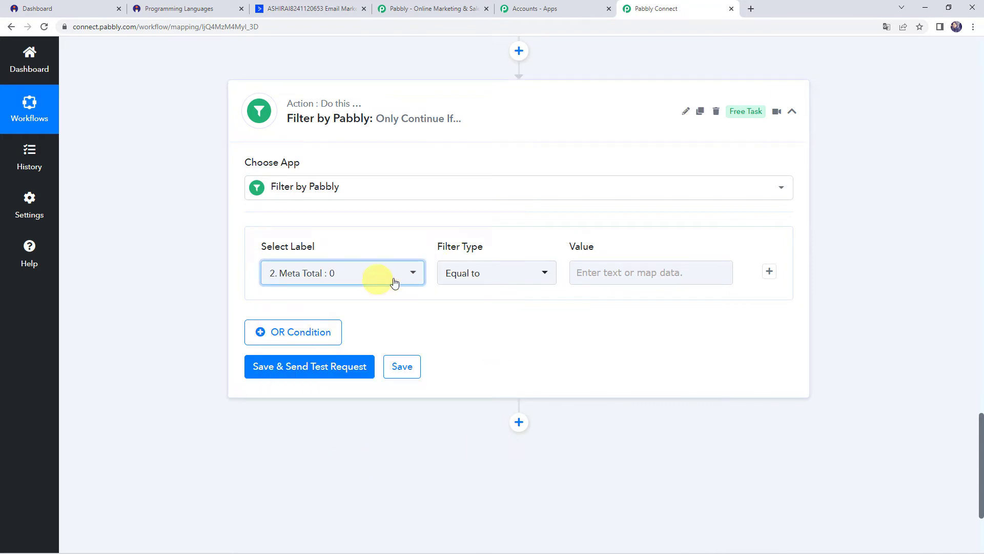
left_click(633, 274)
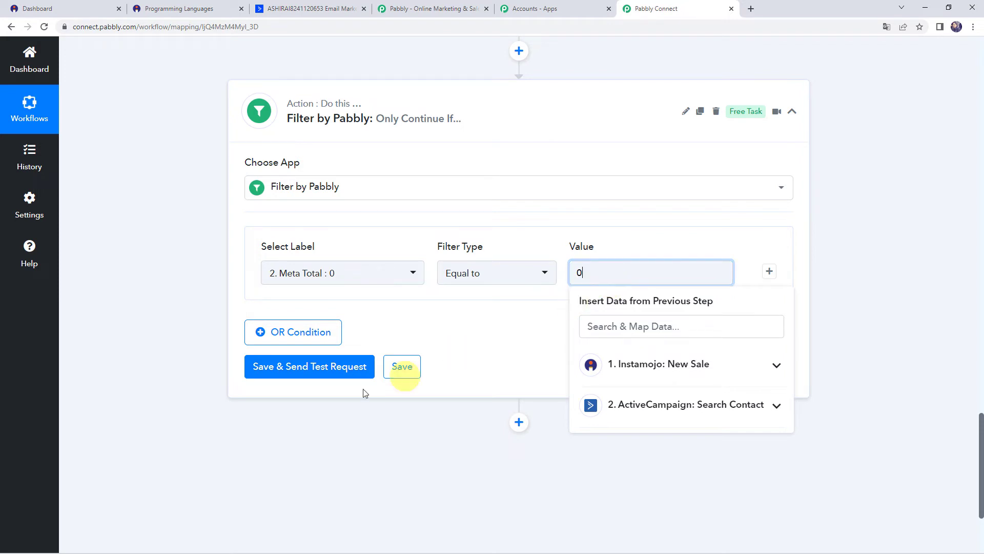
left_click(297, 367)
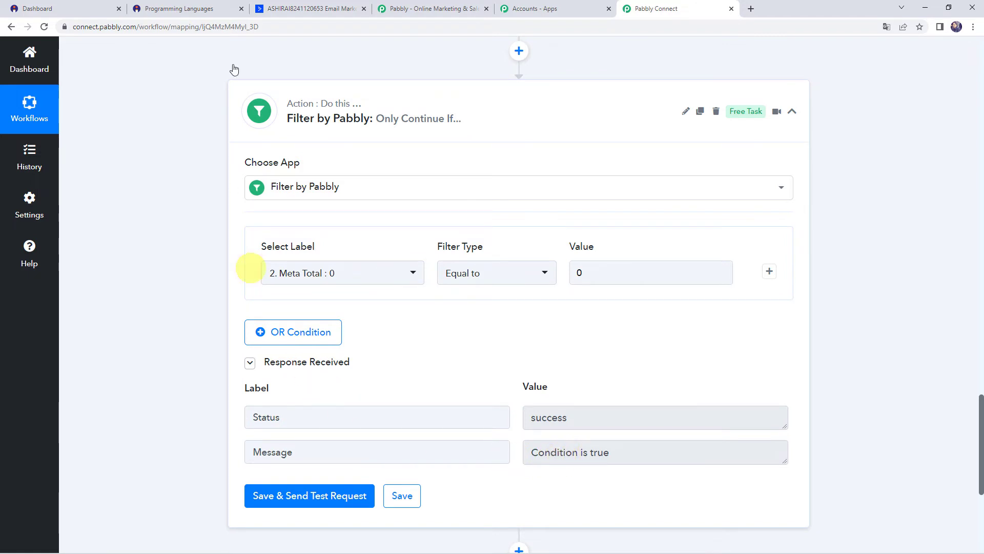
Step: Check the ActiveCampaign contacts list, then return to the Pabbly Connect workflow
left_click(287, 7)
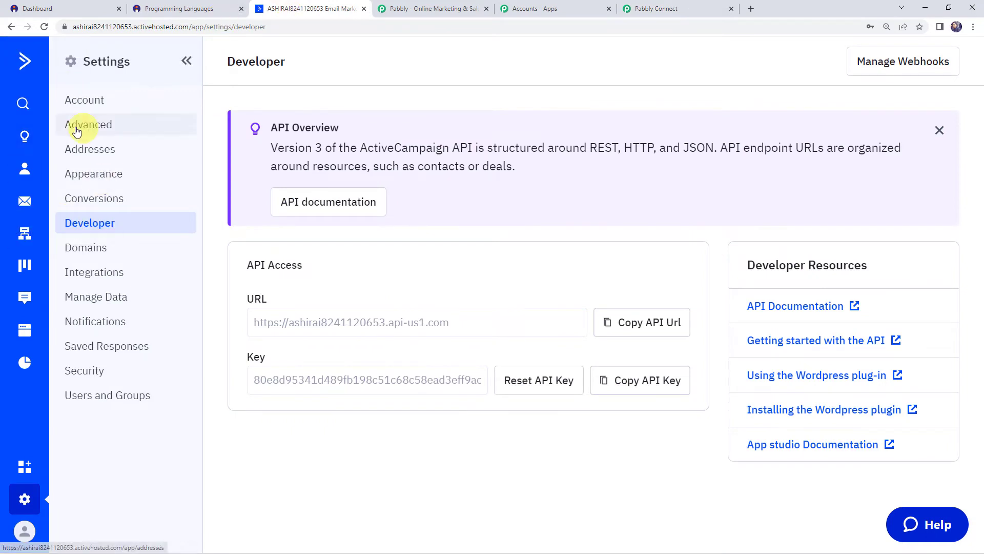
left_click(32, 173)
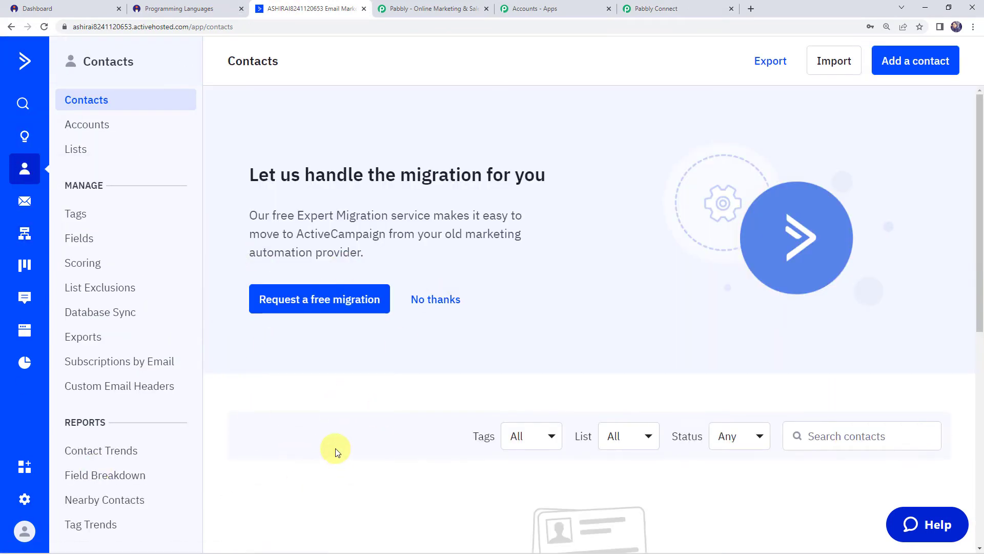
scroll(336, 448, "down", 4)
scroll(335, 448, "down", 4)
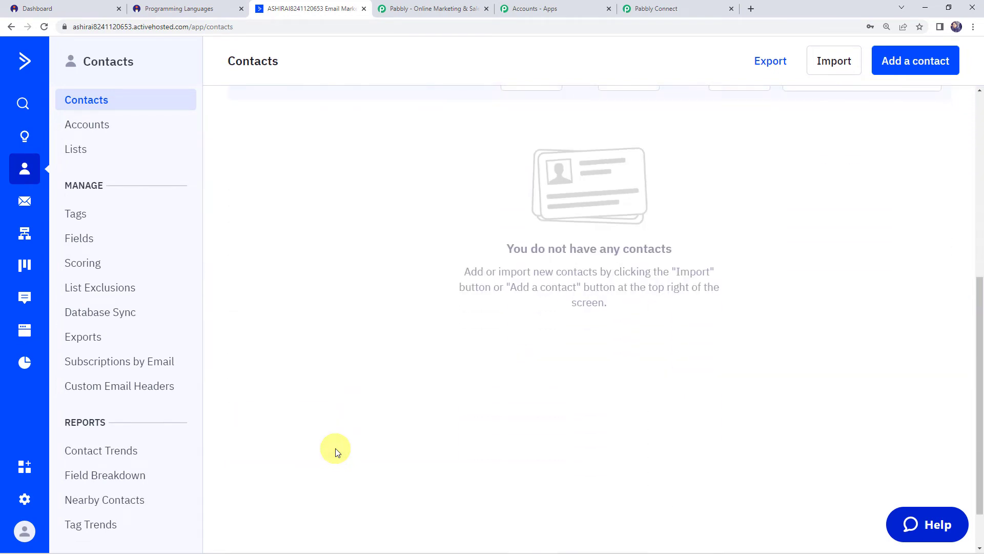
left_click(654, 7)
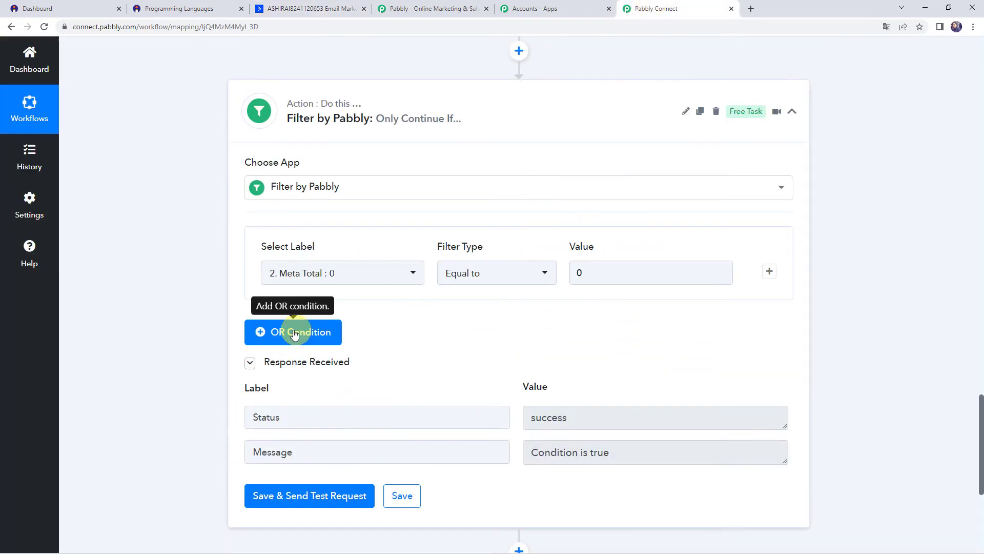
Step: Add an ActiveCampaign Create a Contact step after the filter, using the existing connection
scroll(154, 298, "down", 3)
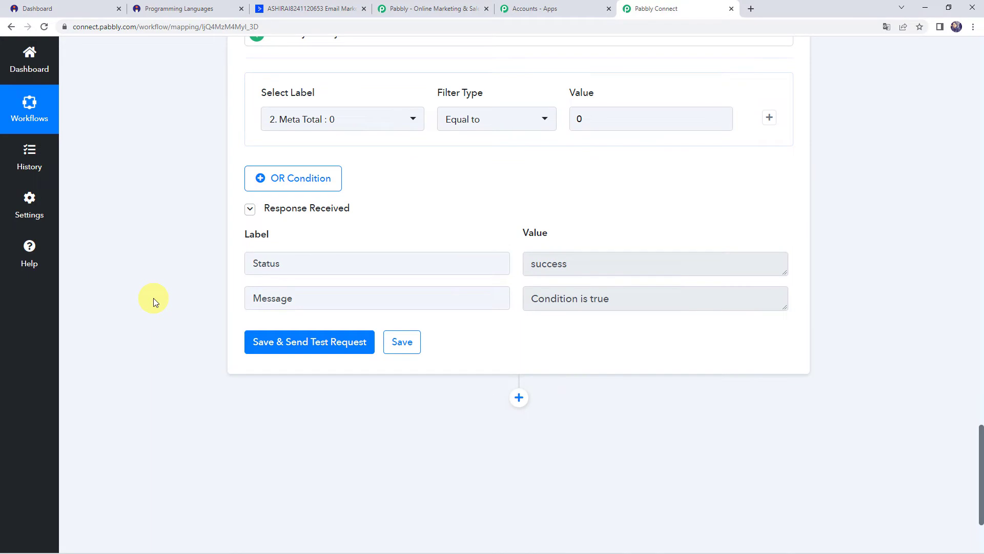
scroll(153, 297, "down", 3)
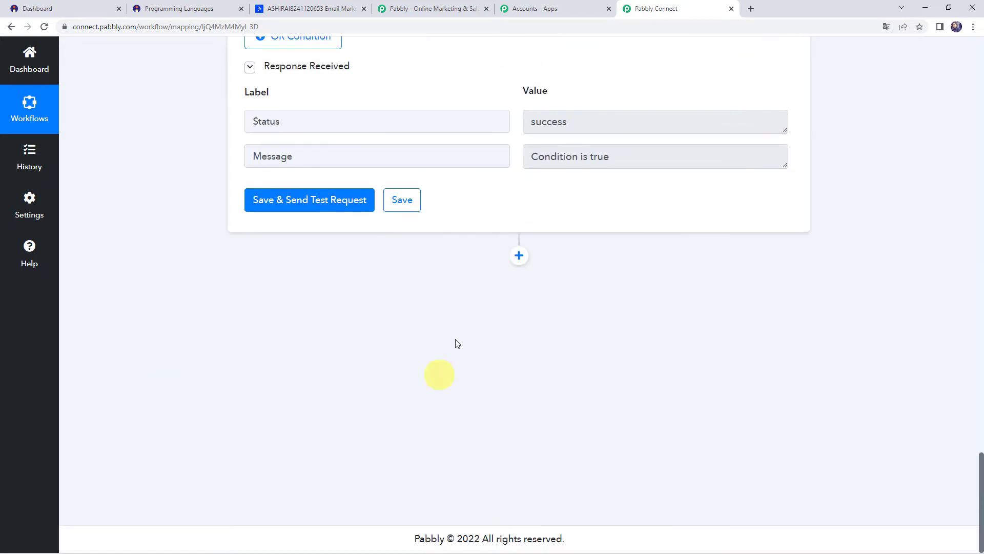
left_click(517, 254)
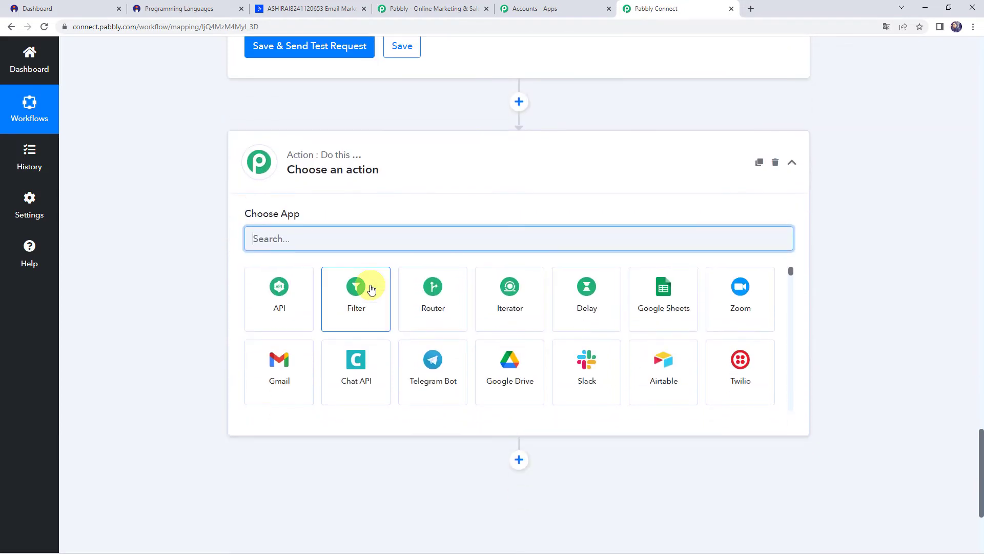
type("ct")
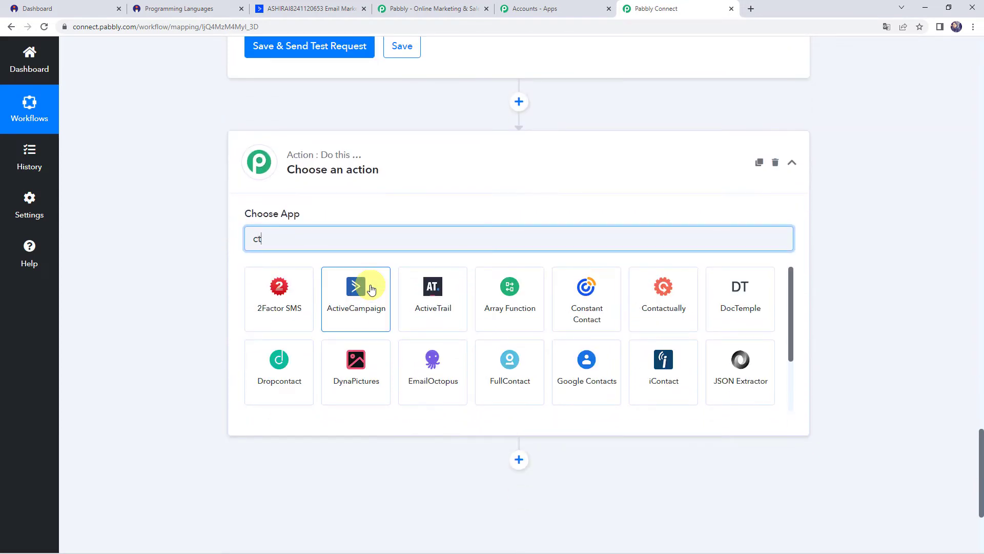
left_click(371, 290)
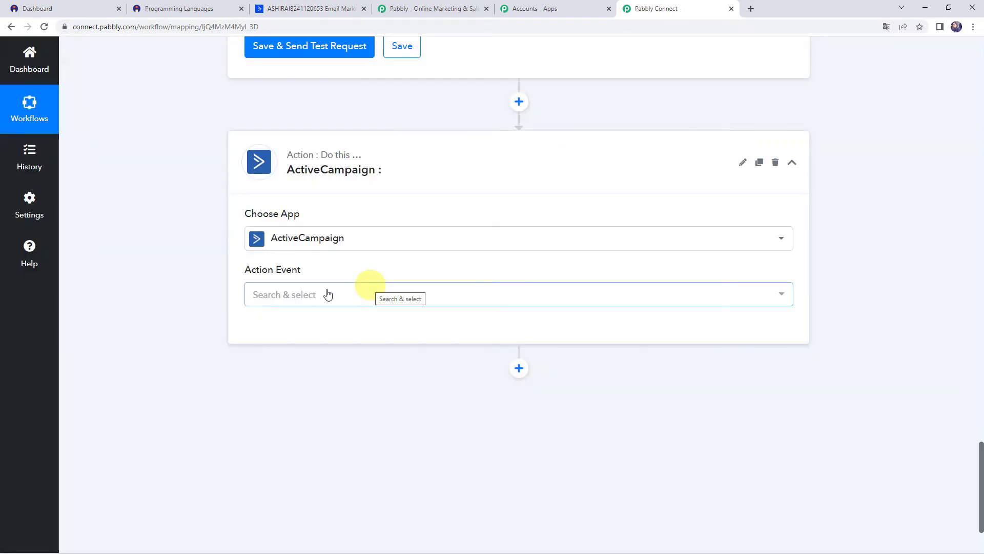
left_click(273, 294)
left_click(283, 392)
left_click(278, 340)
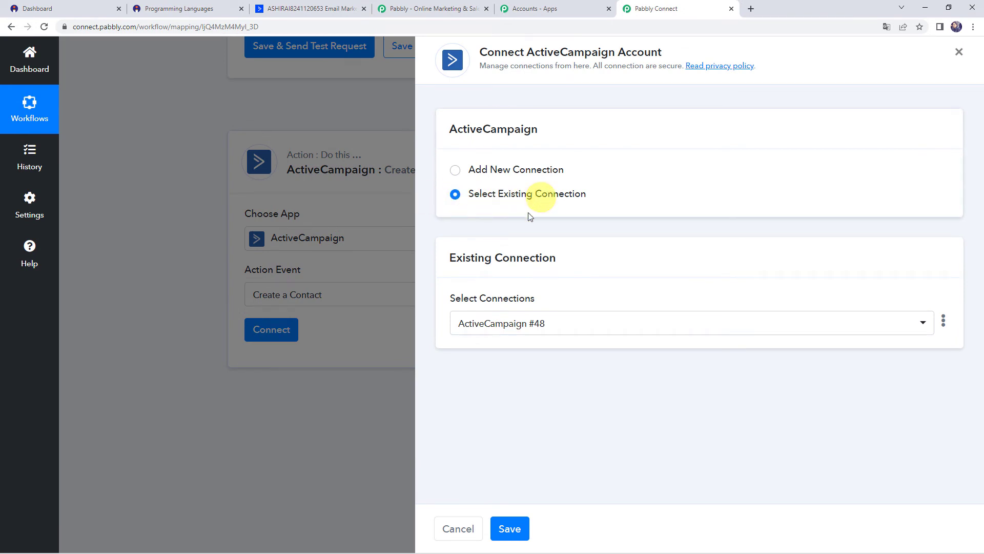
left_click(509, 529)
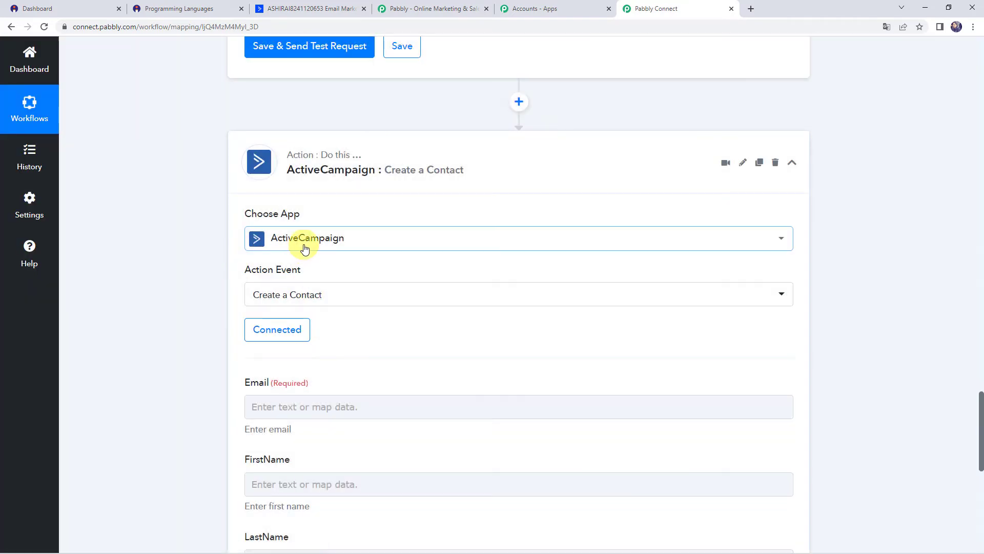
Step: Map the Email field to Instamojo's Buyer Email
scroll(395, 314, "down", 3)
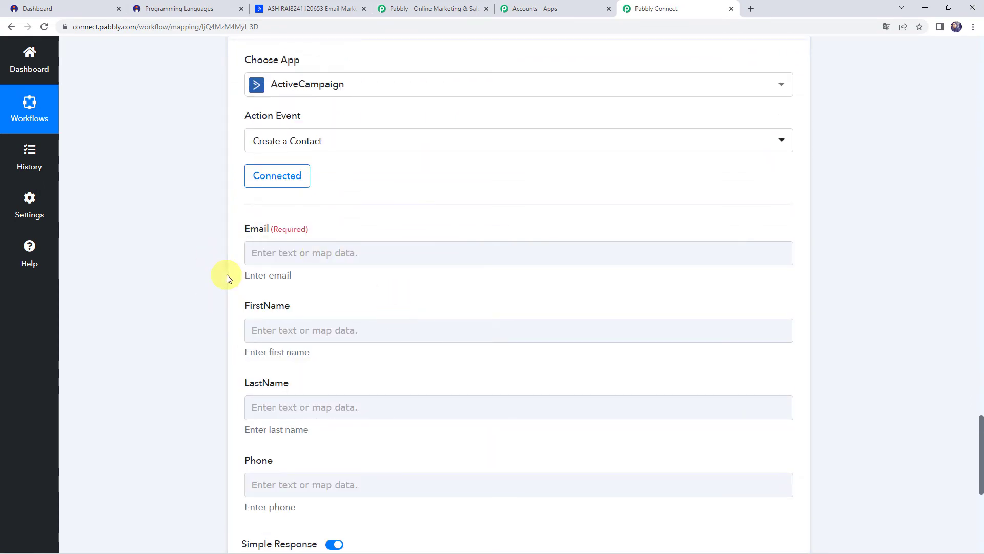
scroll(226, 273, "up", 15)
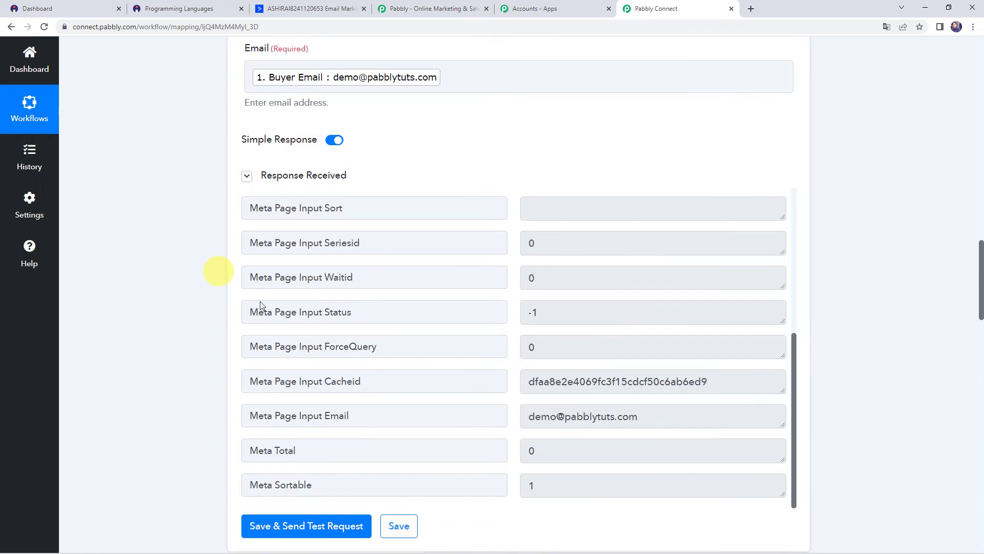
scroll(197, 240, "up", 10)
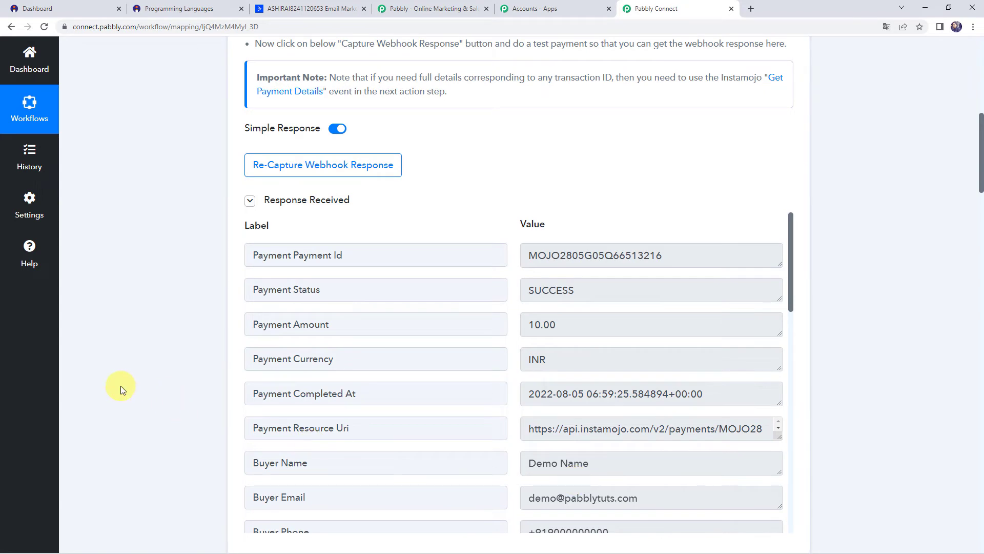
scroll(121, 385, "down", 7)
scroll(121, 386, "down", 20)
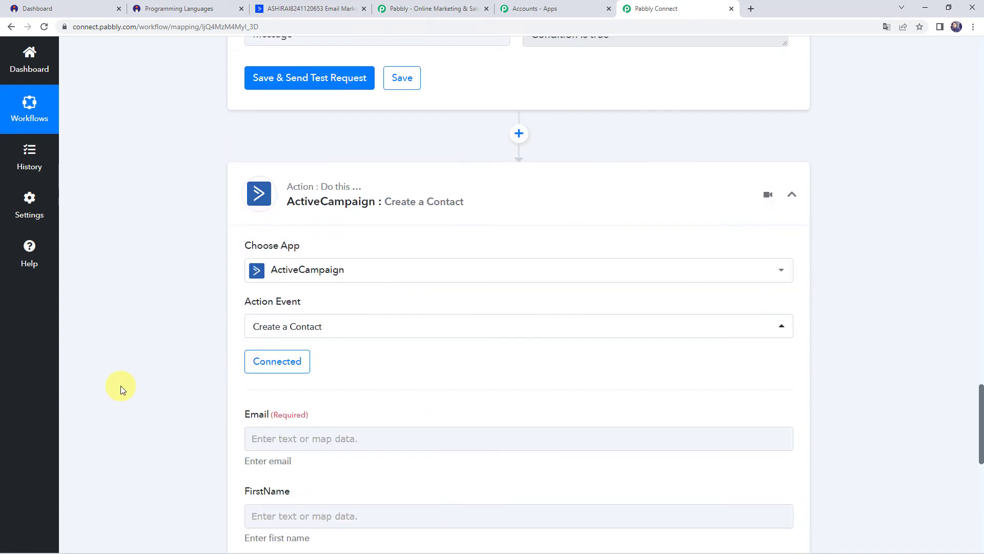
left_click(287, 205)
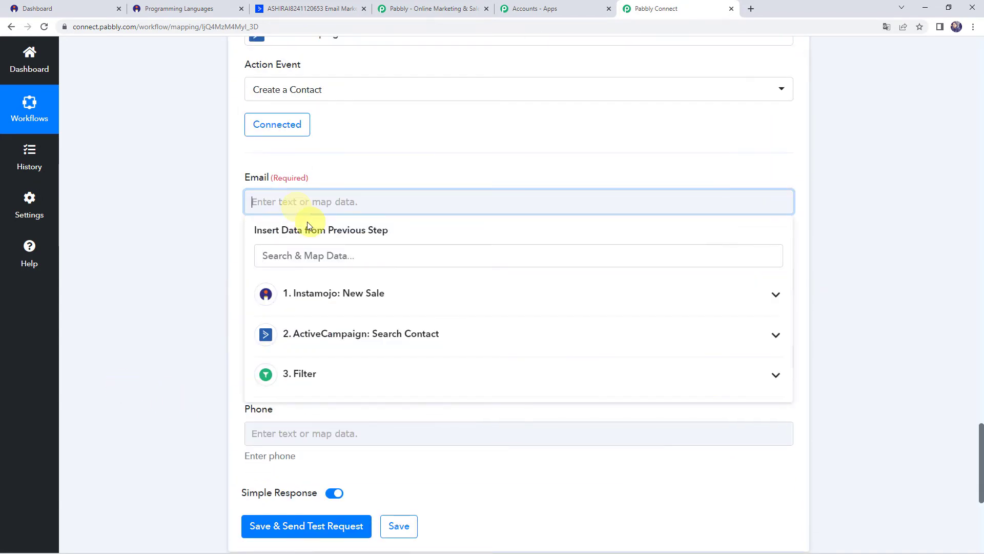
left_click(350, 296)
type("@")
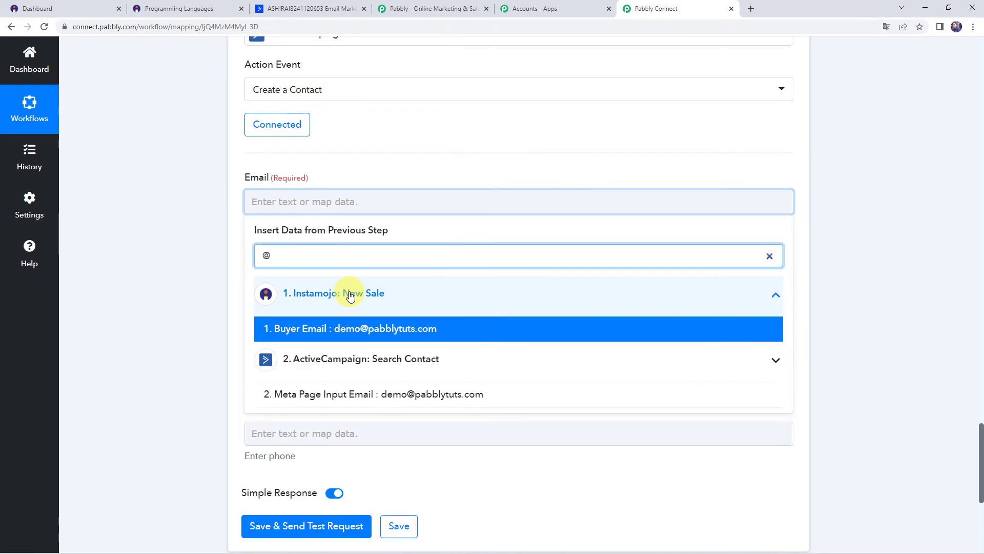
left_click(345, 324)
left_click(132, 315)
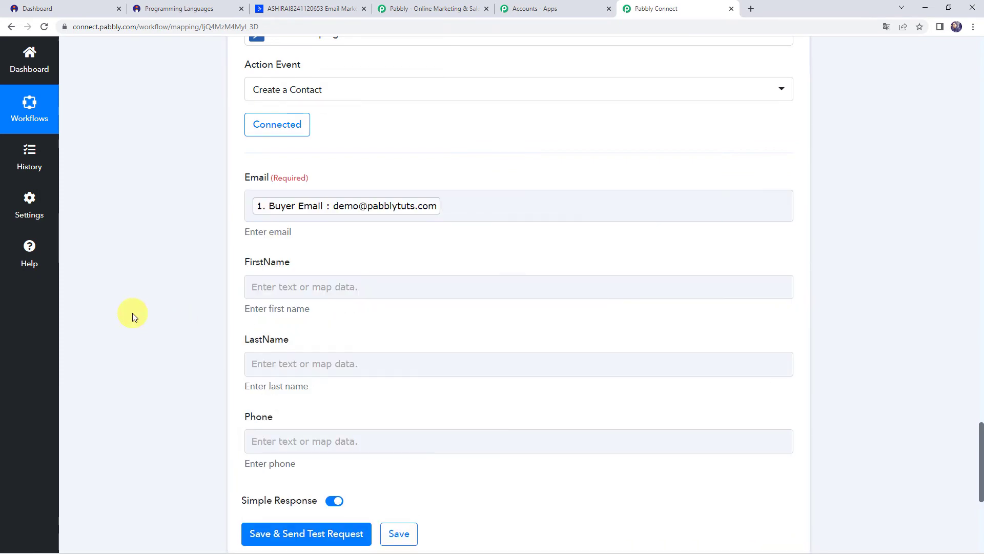
Step: Map the FirstName field to Instamojo's Buyer Name
left_click(256, 287)
left_click(310, 382)
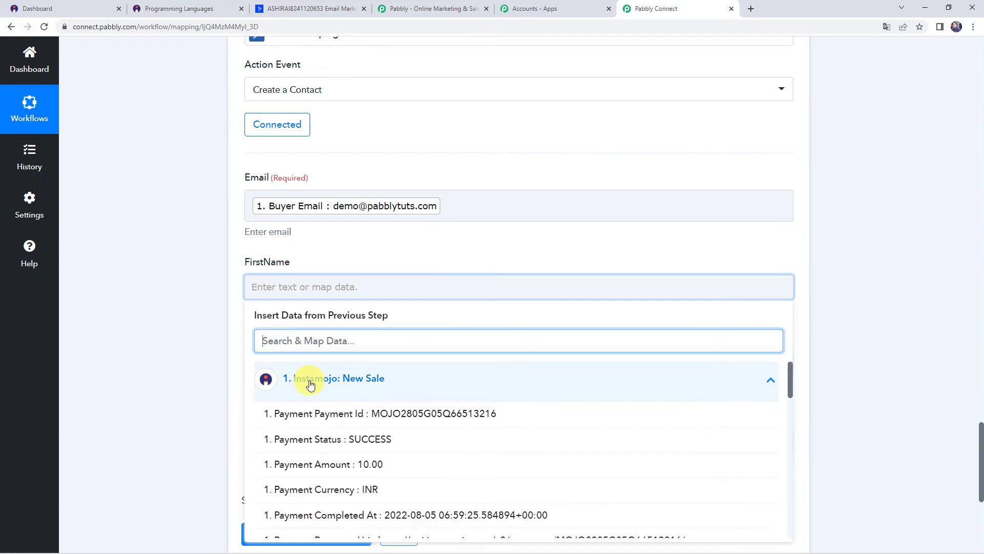
type("na,e")
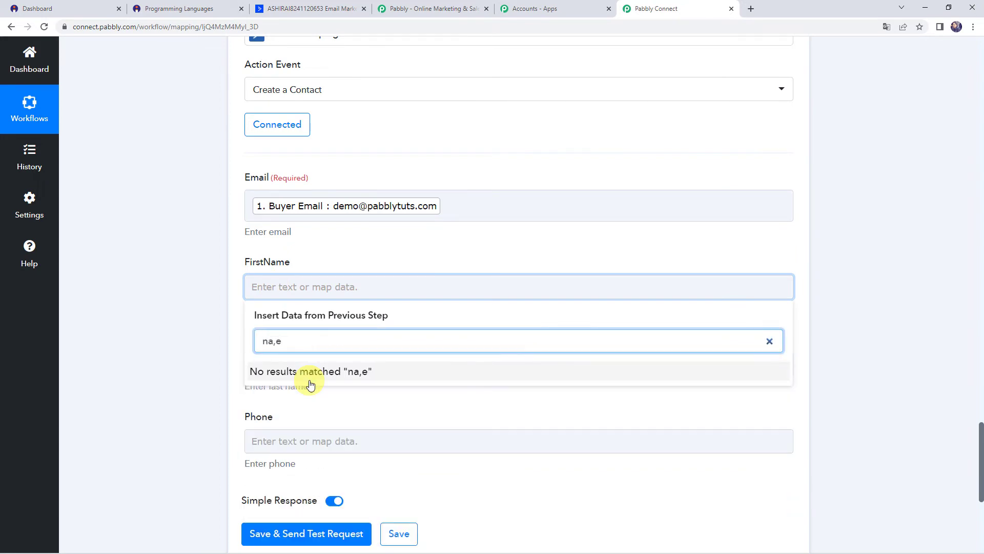
key("BackSpace")
key("BackSpace")
left_click(275, 413)
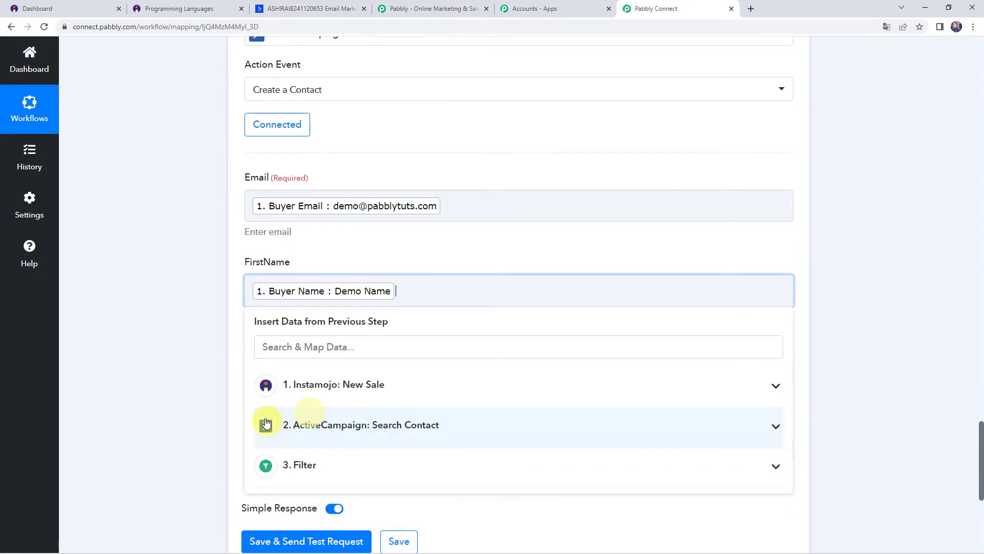
left_click(242, 403)
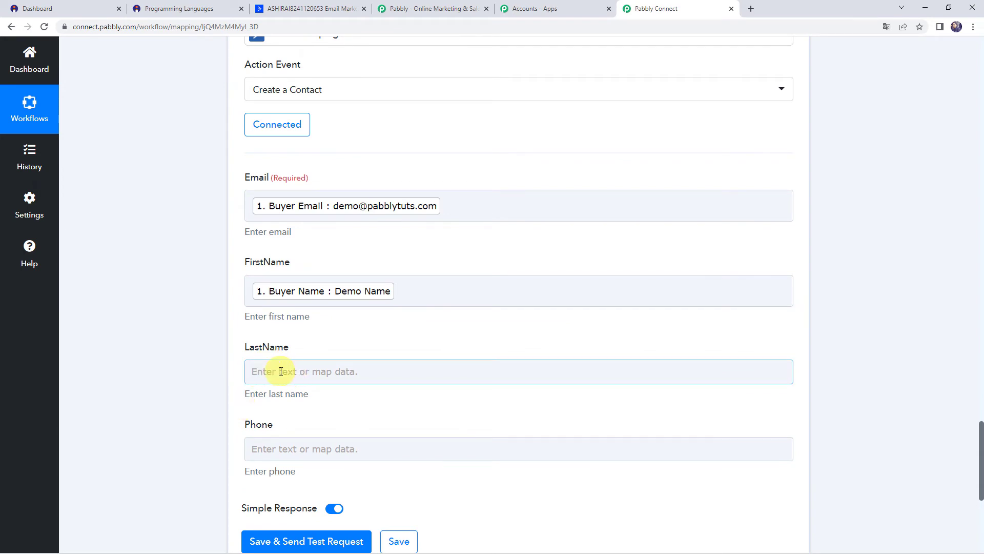
Step: Map the Phone field to Instamojo's Buyer Phone
scroll(281, 372, "down", 1)
left_click(282, 397)
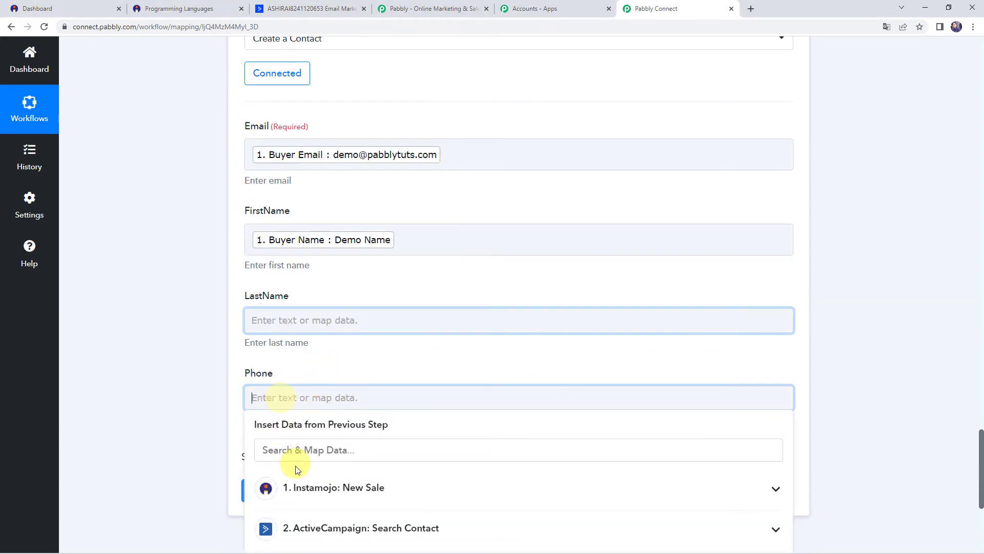
left_click(300, 487)
type("90")
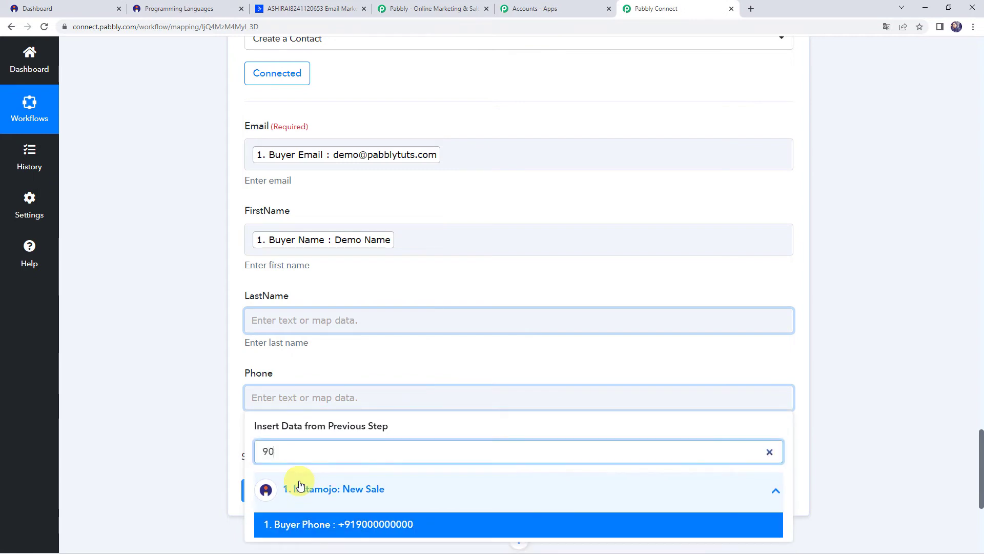
left_click(318, 524)
left_click(195, 431)
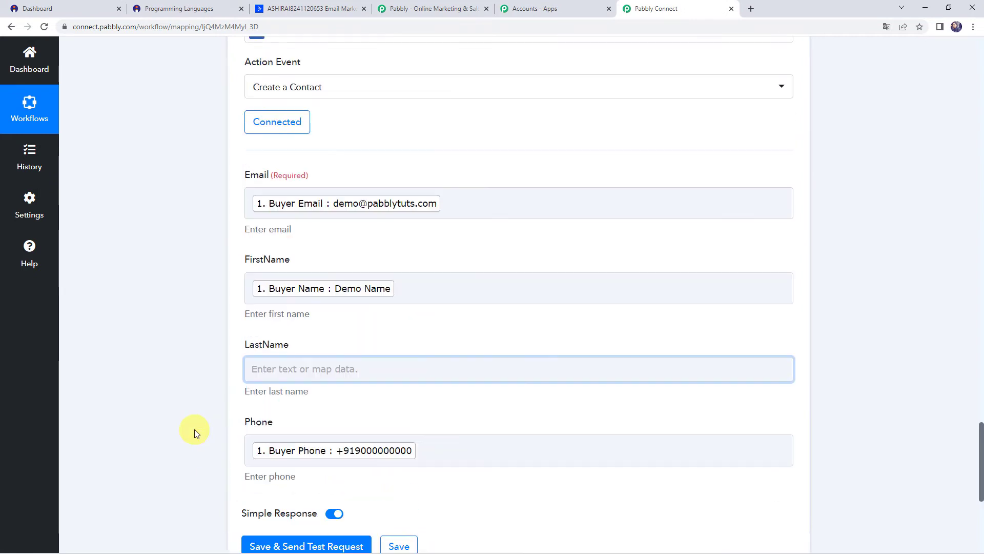
scroll(194, 431, "down", 2)
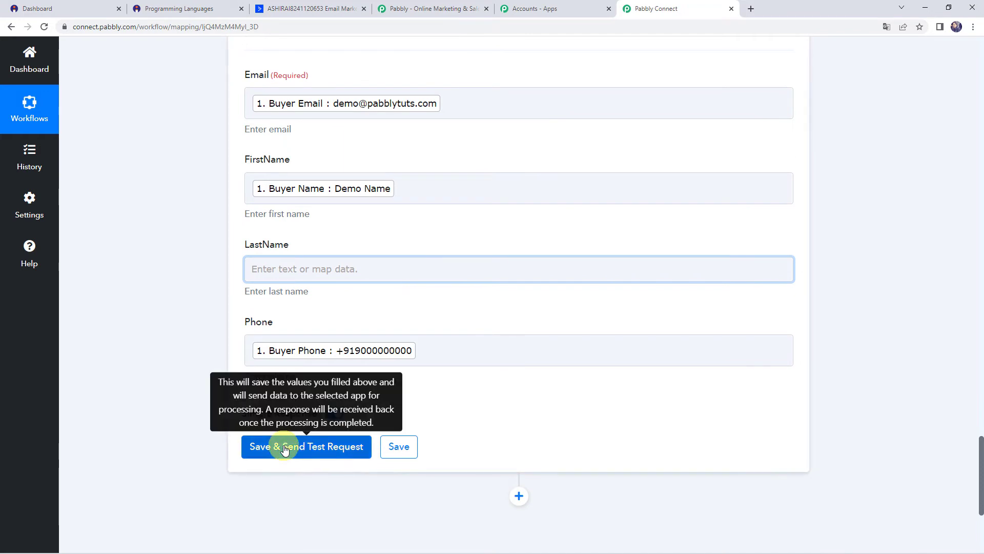
Step: Save and test the Create a Contact step, then select the returned Contact Id 8
left_click(285, 449)
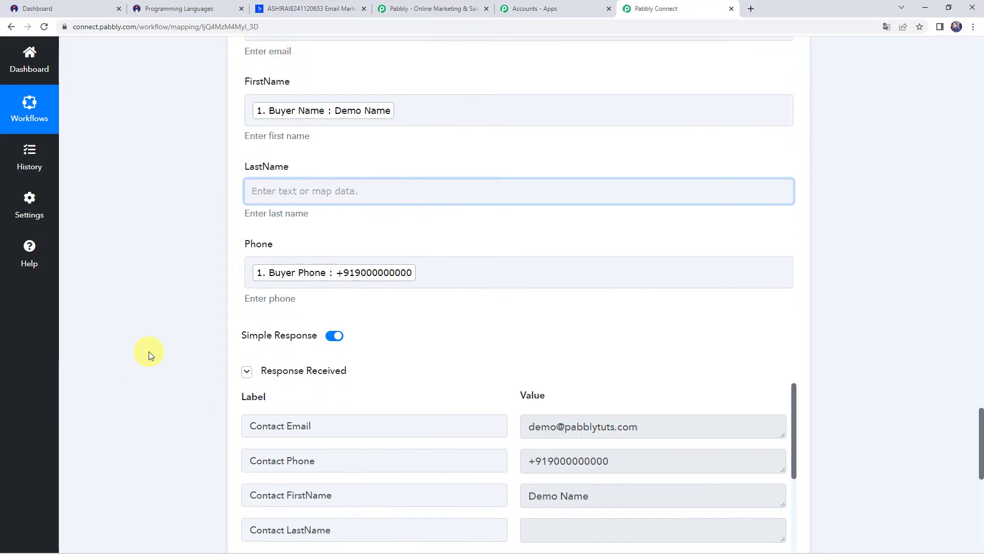
scroll(176, 335, "down", 1)
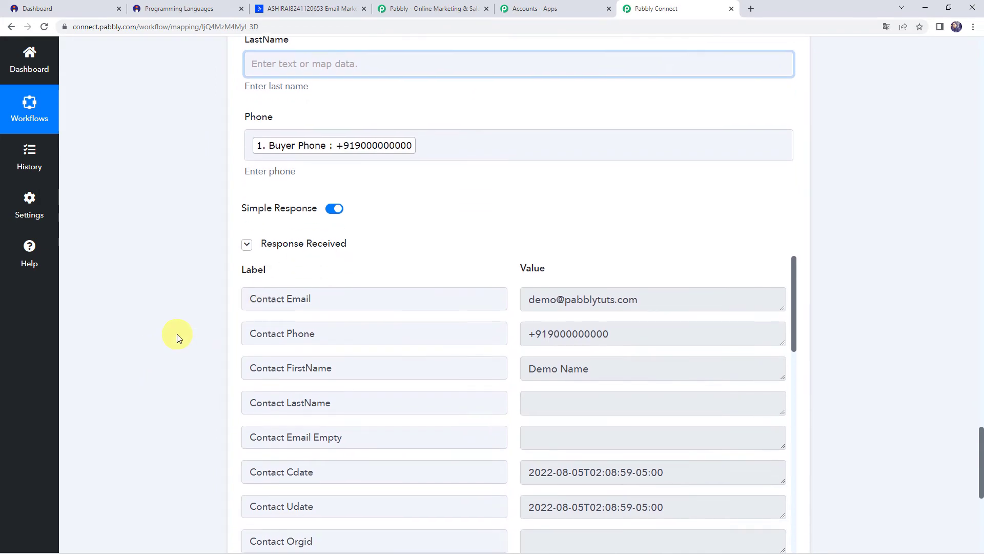
scroll(519, 383, "down", 4)
scroll(93, 350, "down", 4)
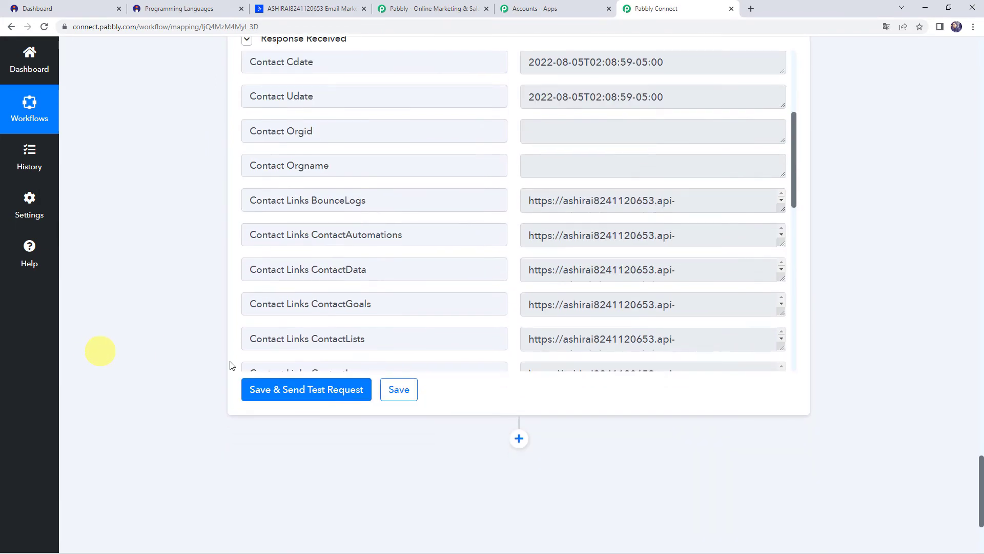
scroll(471, 258, "down", 10)
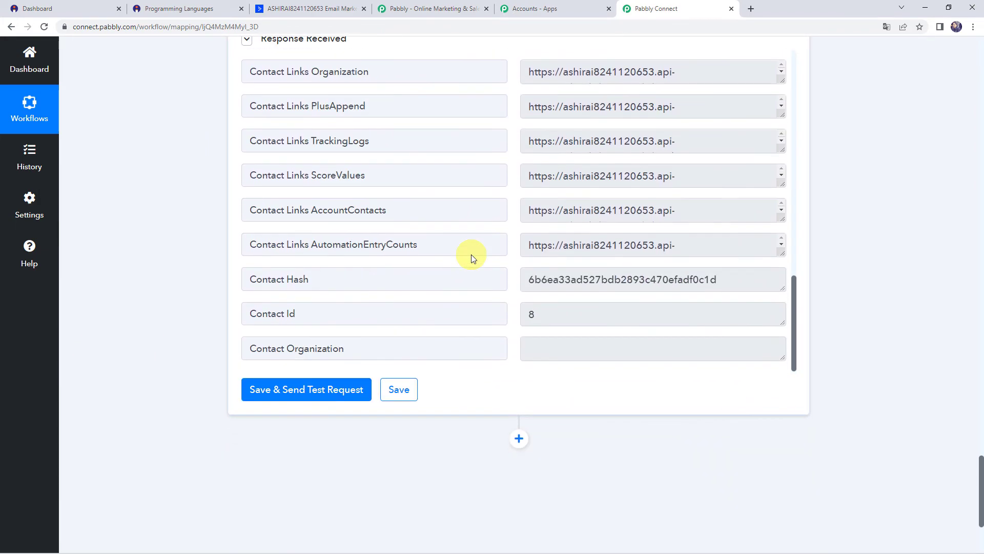
left_click(280, 316)
left_click_drag(547, 316, 518, 315)
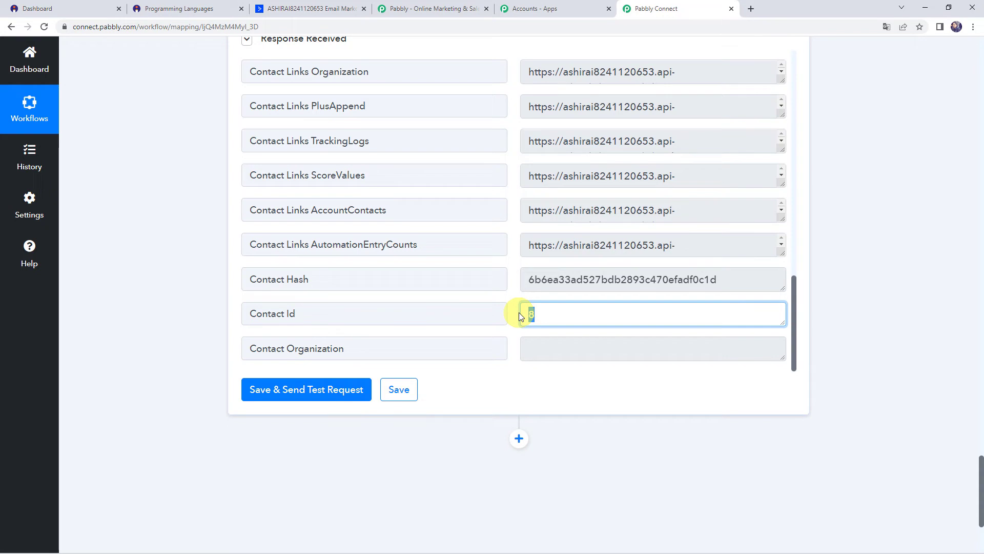
Step: Reload ActiveCampaign's Contacts page and scroll to the newly created test buyer contact
left_click(340, 10)
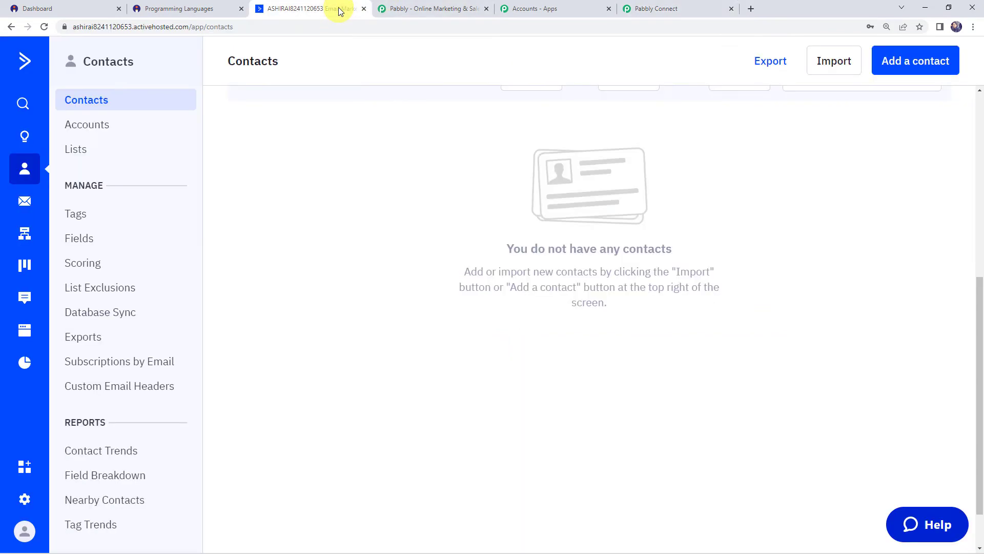
left_click(43, 28)
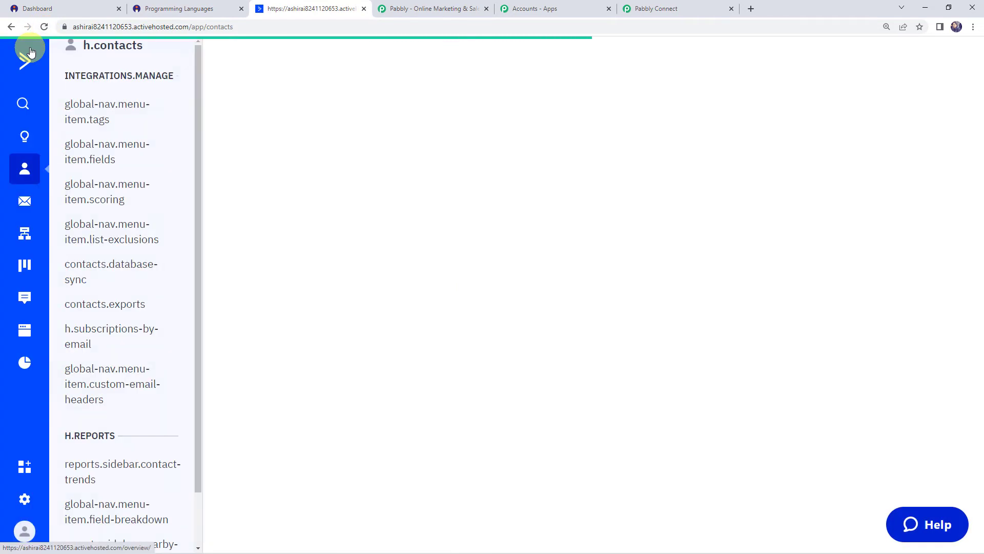
scroll(255, 300, "down", 2)
scroll(254, 300, "down", 3)
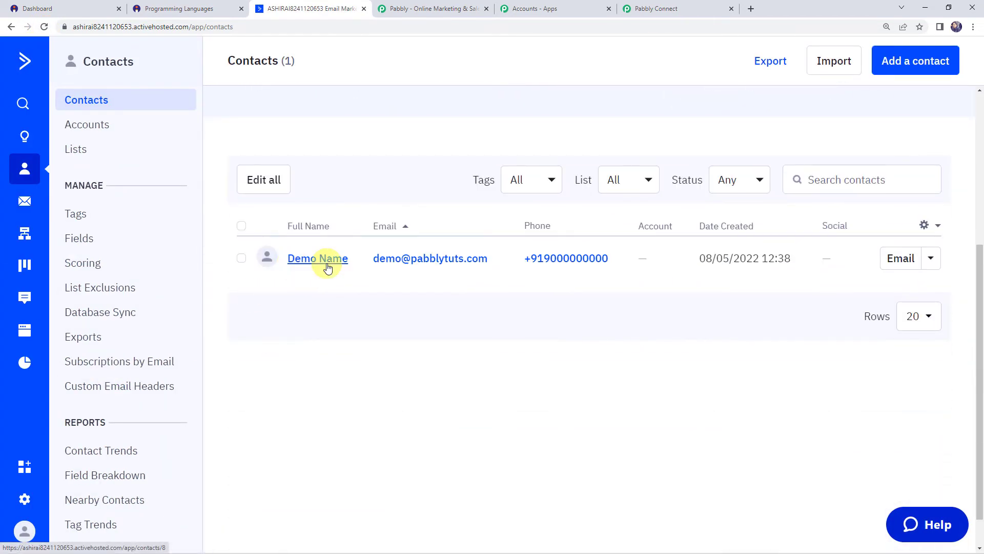
Step: Back in Pabbly Connect, revisit the Create a Contact response's Contact Id value 8
left_click(682, 5)
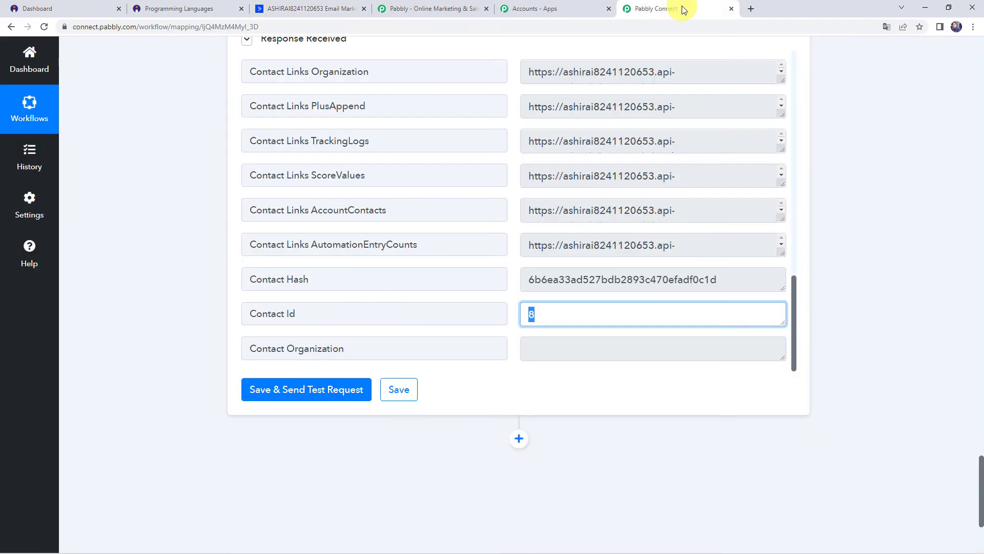
type("8")
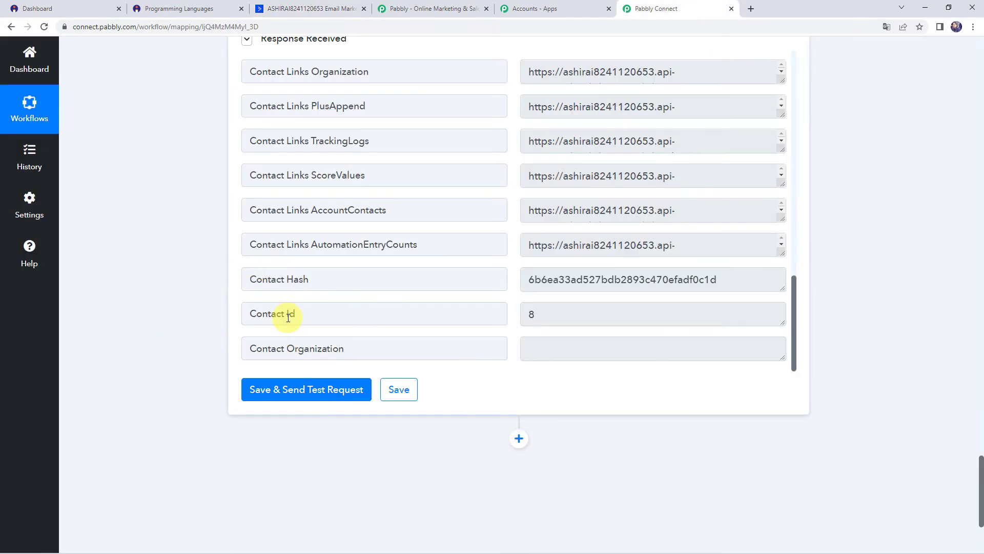
left_click_drag(328, 318, 230, 317)
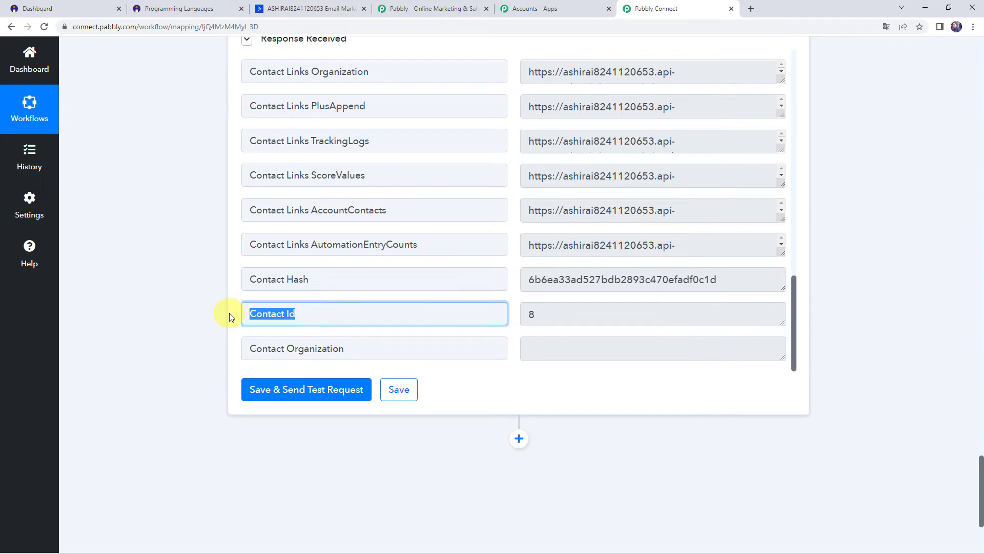
scroll(226, 321, "down", 3)
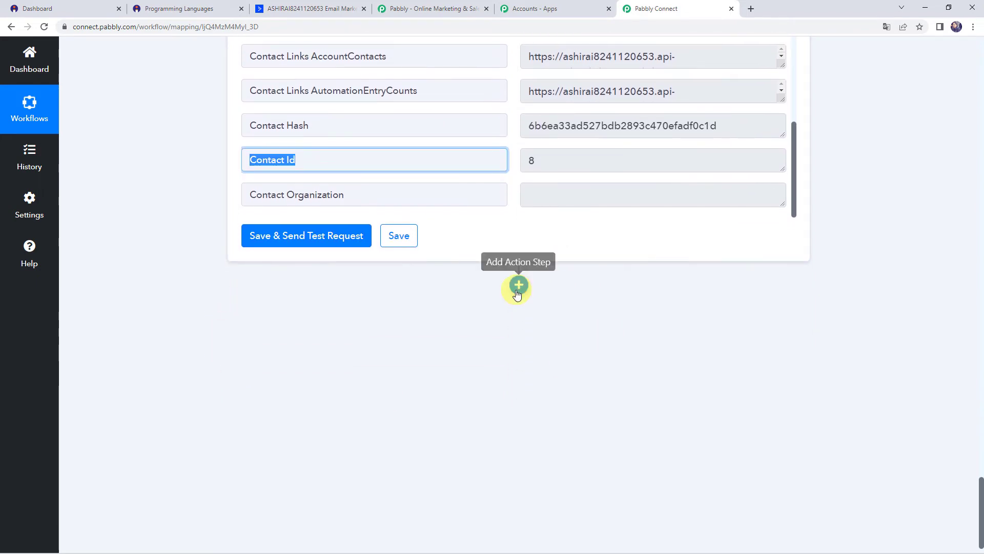
Step: Add an ActiveCampaign Add a Tag to Contact step connected to the existing account
left_click(519, 285)
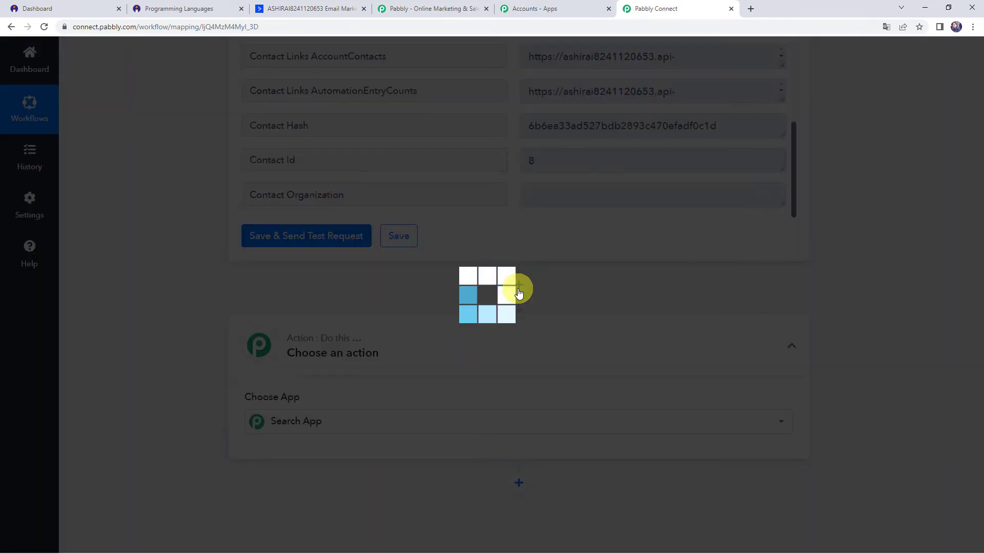
type("act")
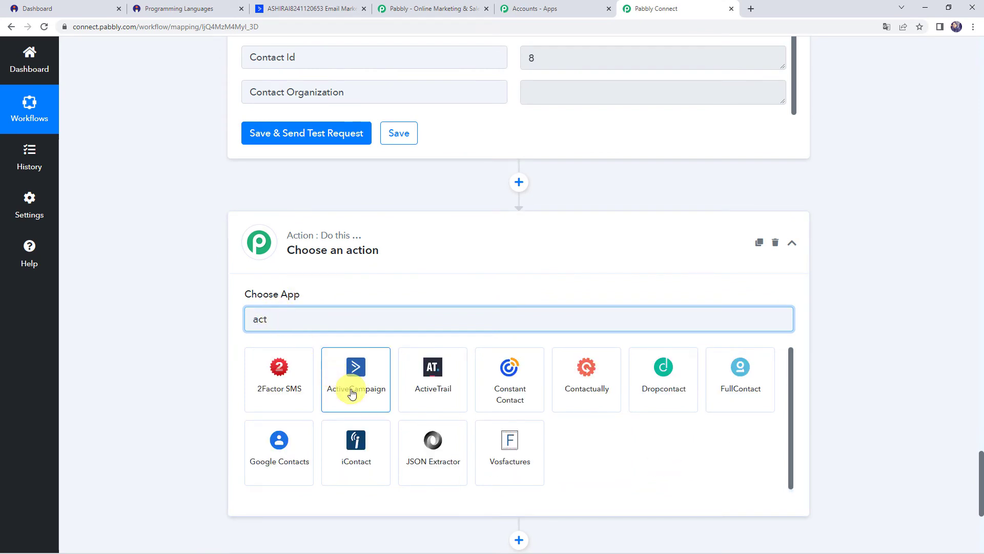
left_click(352, 391)
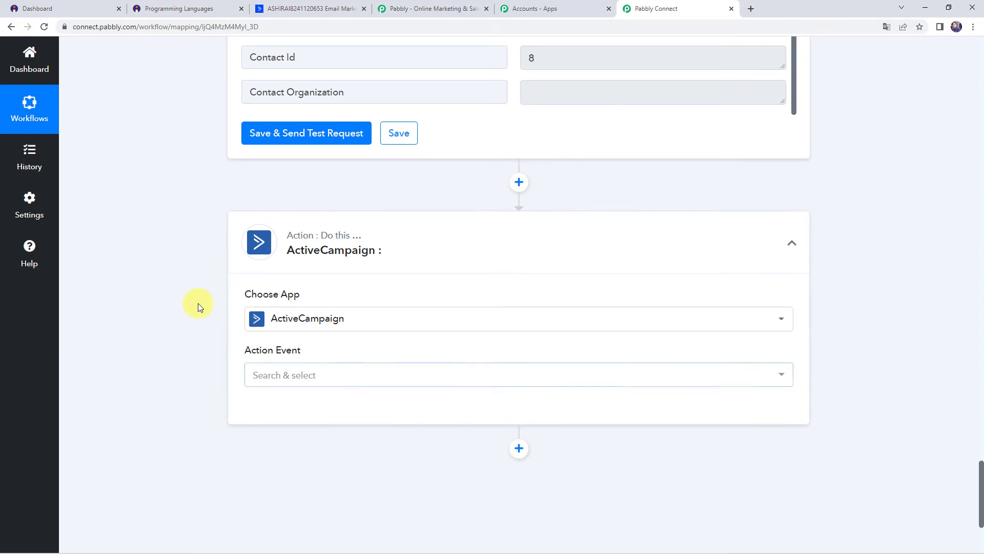
scroll(198, 305, "down", 2)
left_click(265, 279)
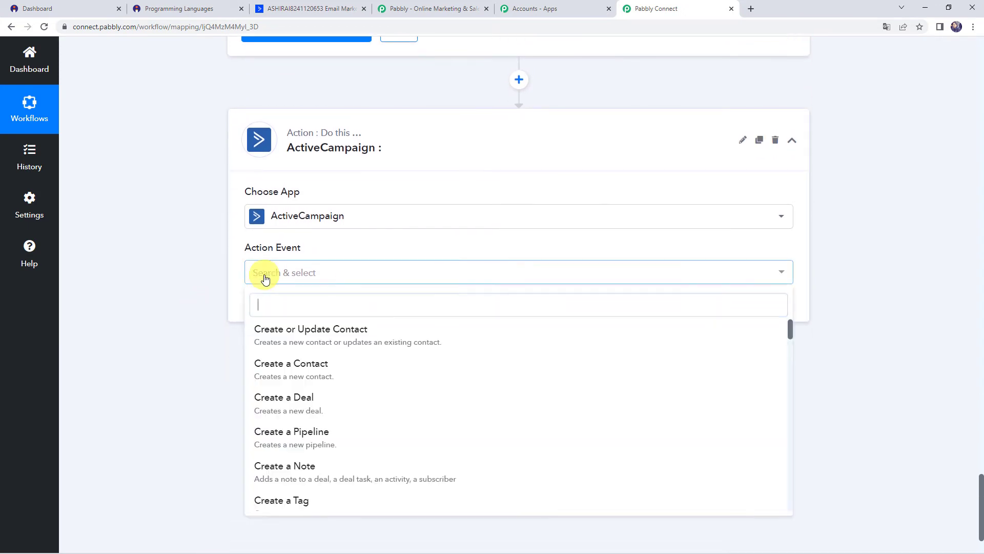
scroll(287, 441, "down", 1)
scroll(302, 451, "down", 5)
scroll(309, 449, "down", 3)
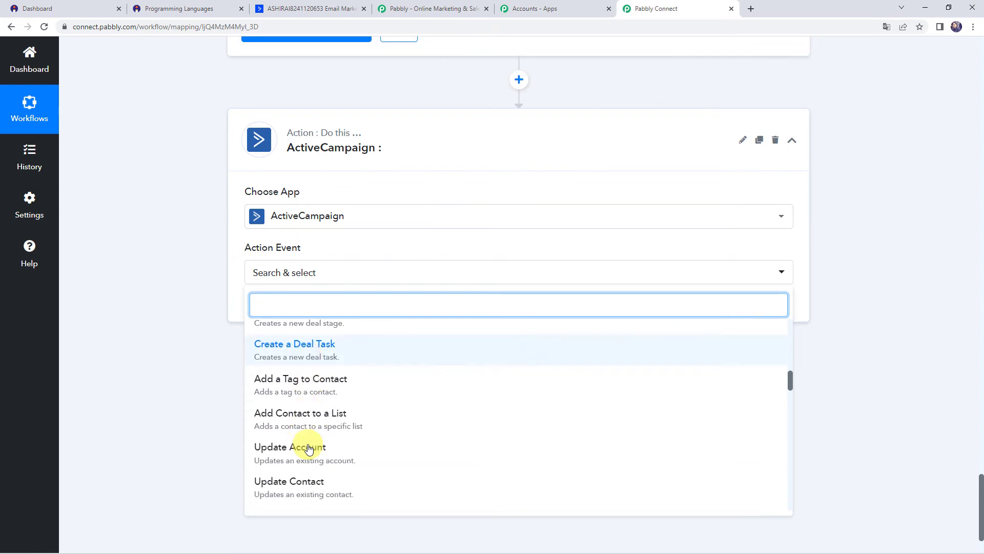
scroll(307, 439, "up", 2)
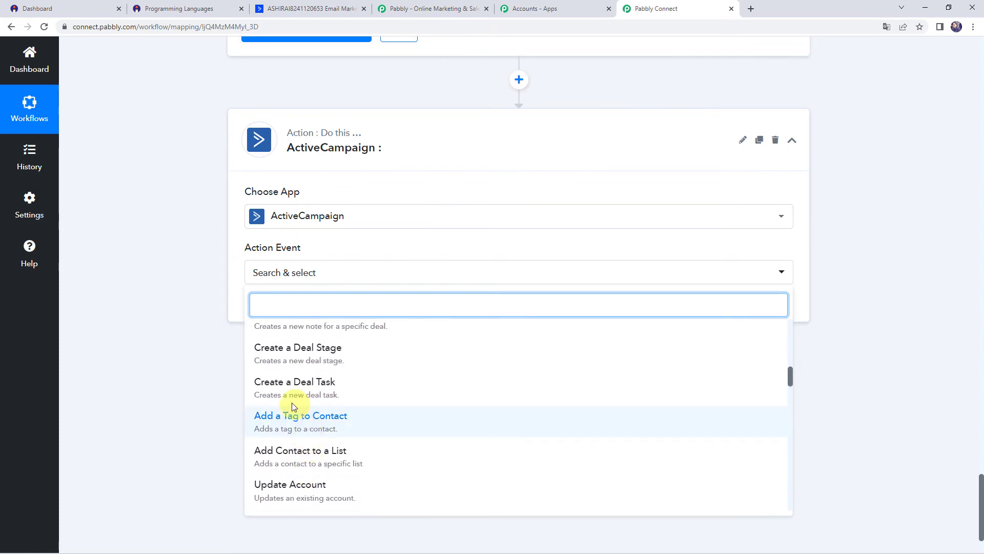
left_click(332, 421)
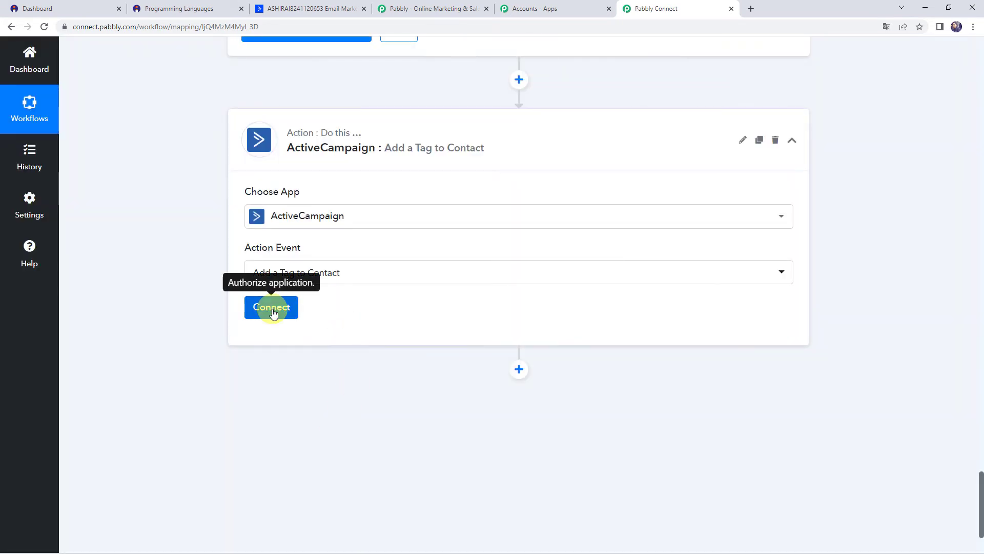
left_click(273, 312)
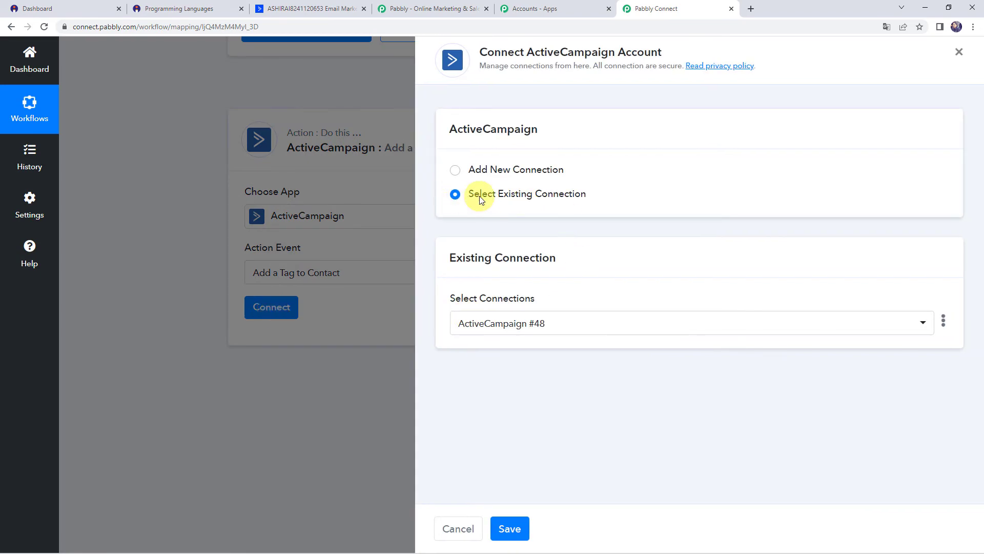
left_click(510, 528)
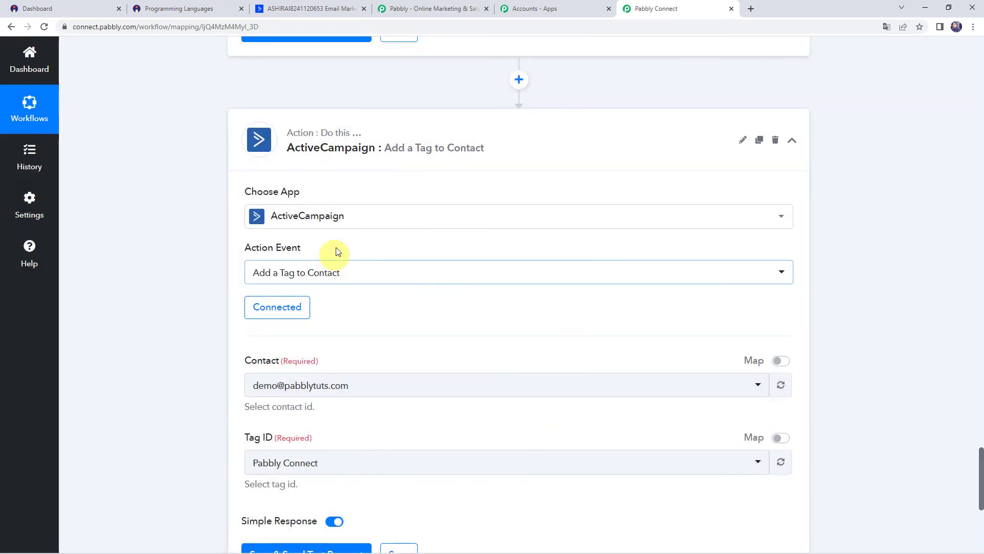
Step: Switch the Contact field to mapped data and map step 4's Contact Id into it
scroll(314, 337, "down", 1)
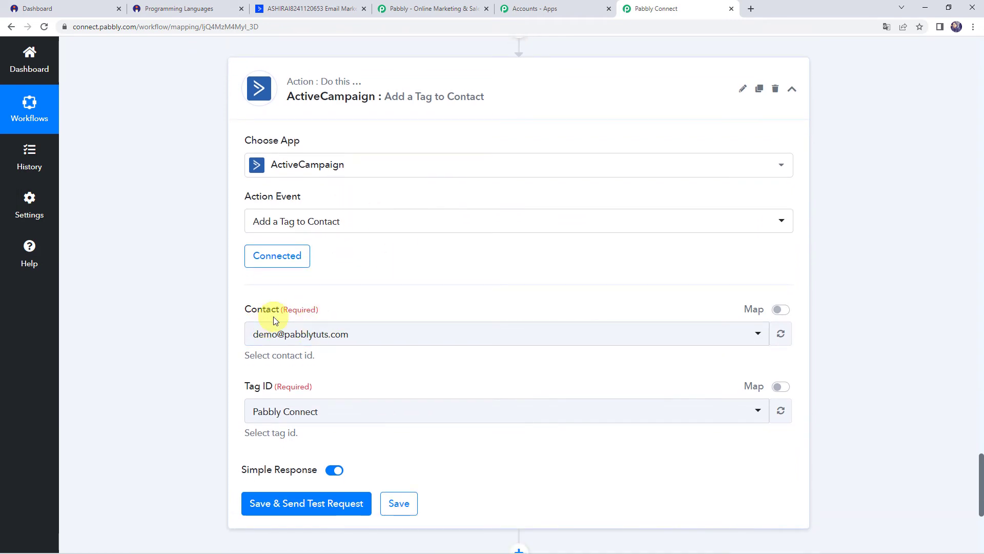
left_click(785, 314)
left_click(332, 333)
key("BackSpace")
scroll(327, 405, "down", 2)
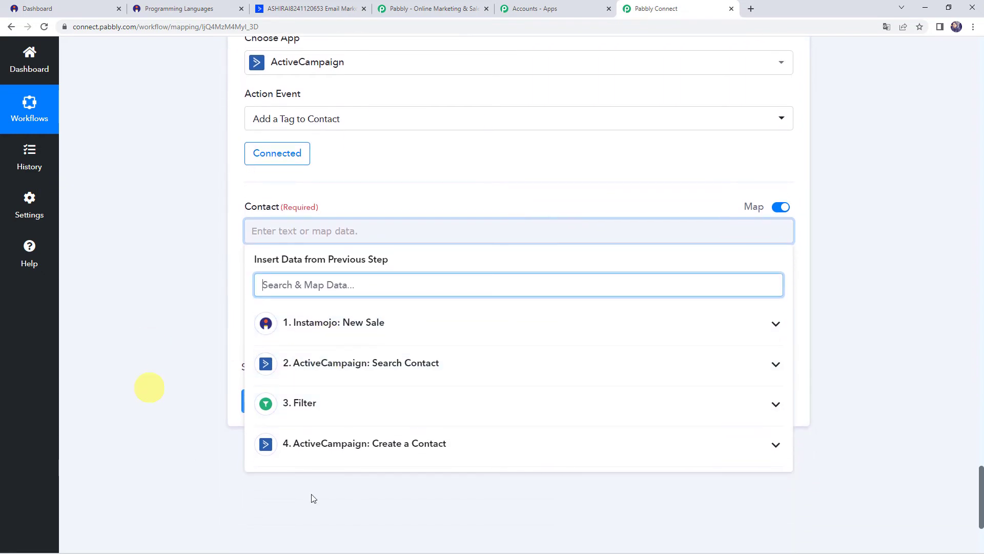
left_click(425, 445)
scroll(420, 435, "down", 10)
scroll(419, 429, "down", 3)
left_click(280, 496)
left_click(132, 279)
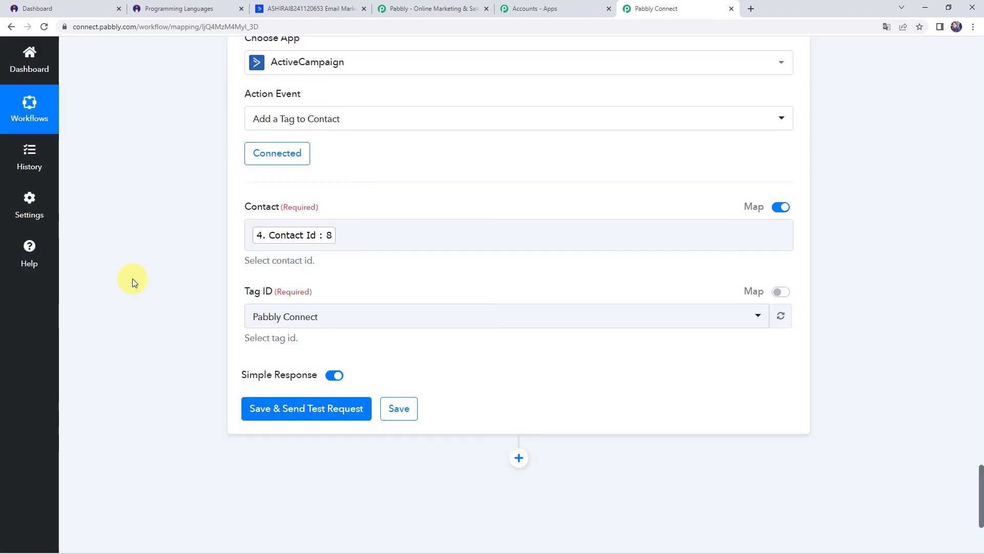
Step: Choose the Pabbly Connect tag, send a test request, and view ActiveCampaign's contacts
left_click(271, 314)
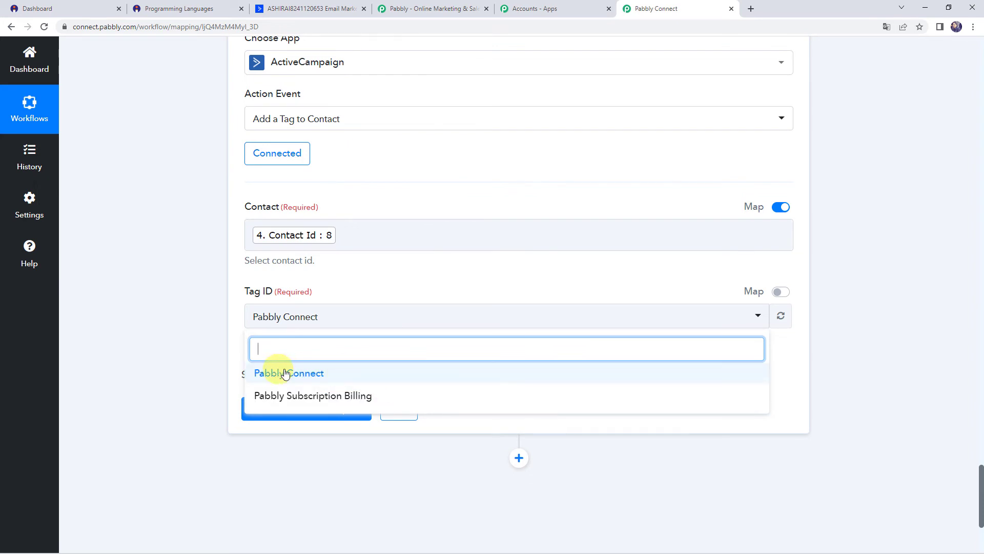
left_click(303, 373)
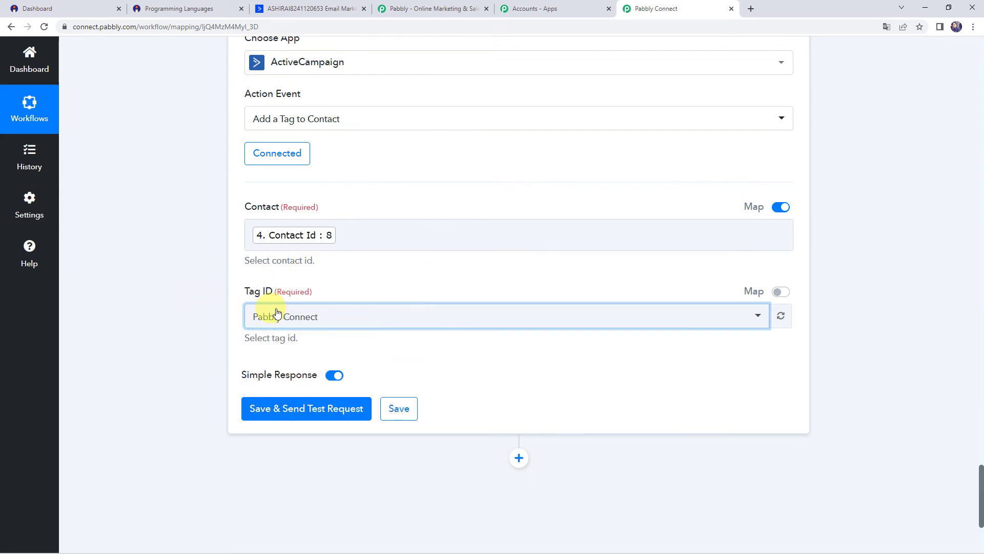
left_click(269, 417)
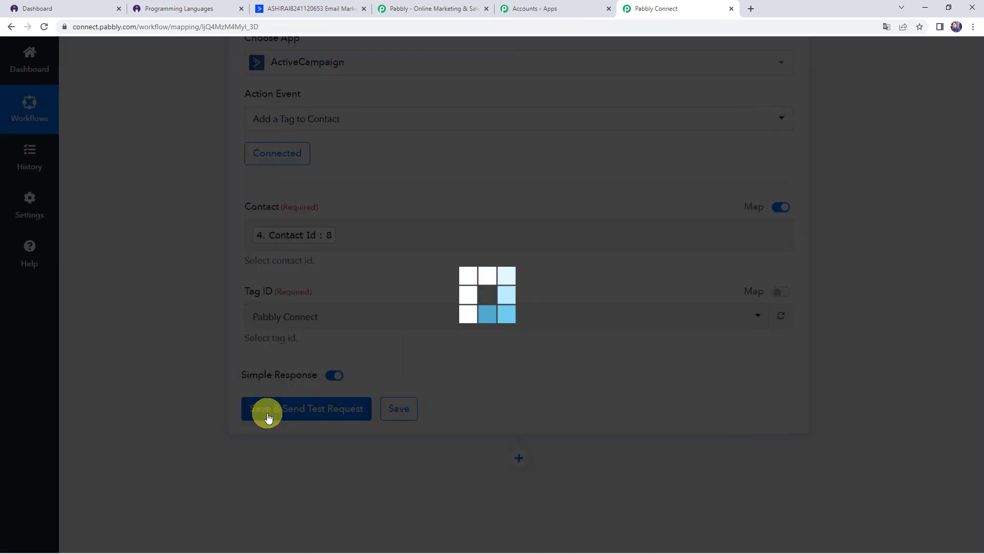
scroll(201, 407, "down", 2)
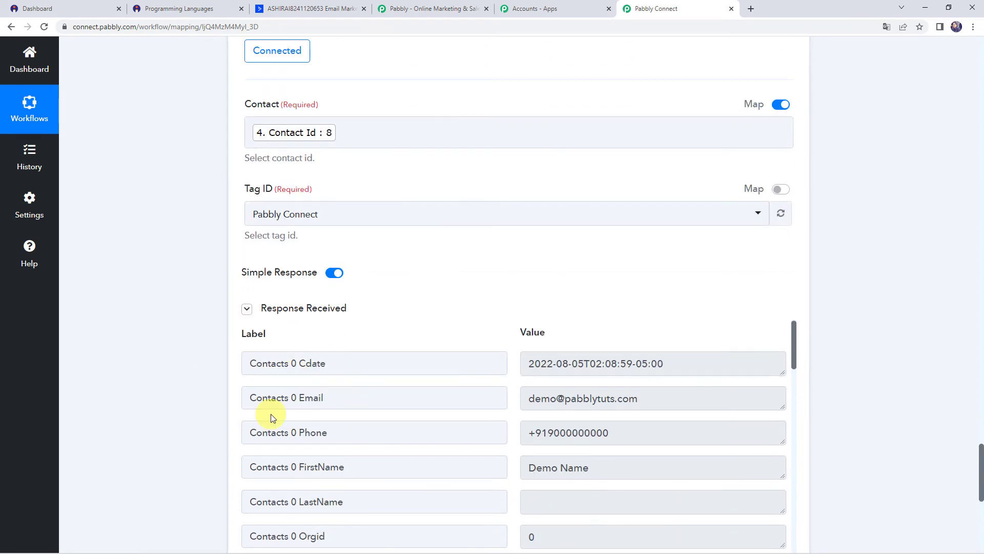
left_click(288, 6)
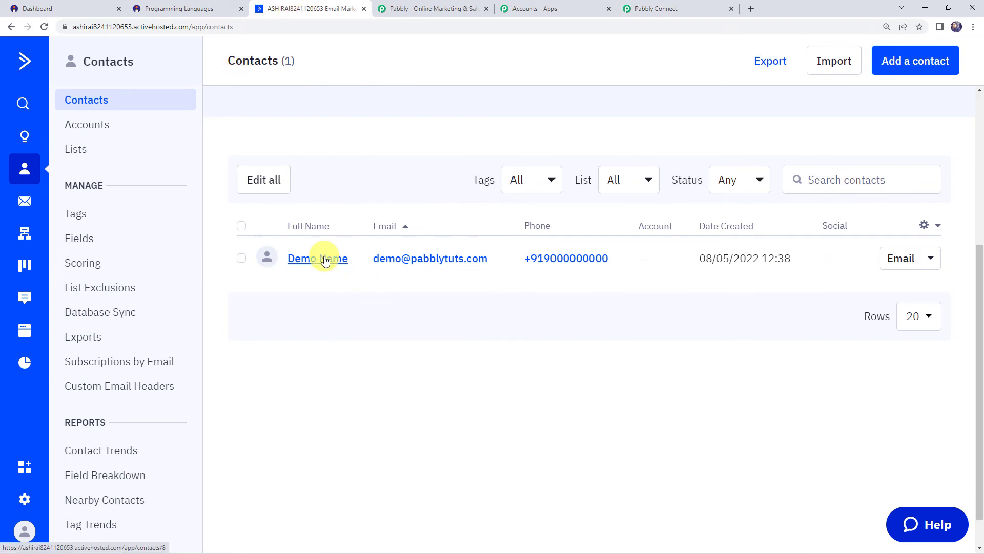
Step: Reload the demo contact's record and confirm the Pabbly Connect tag appears under Tags
left_click(325, 258)
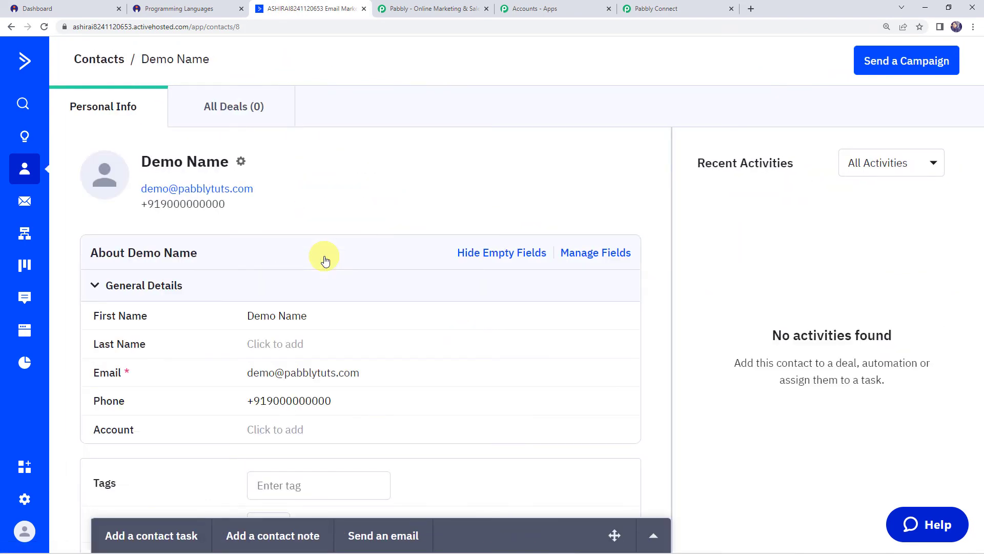
scroll(324, 257, "down", 2)
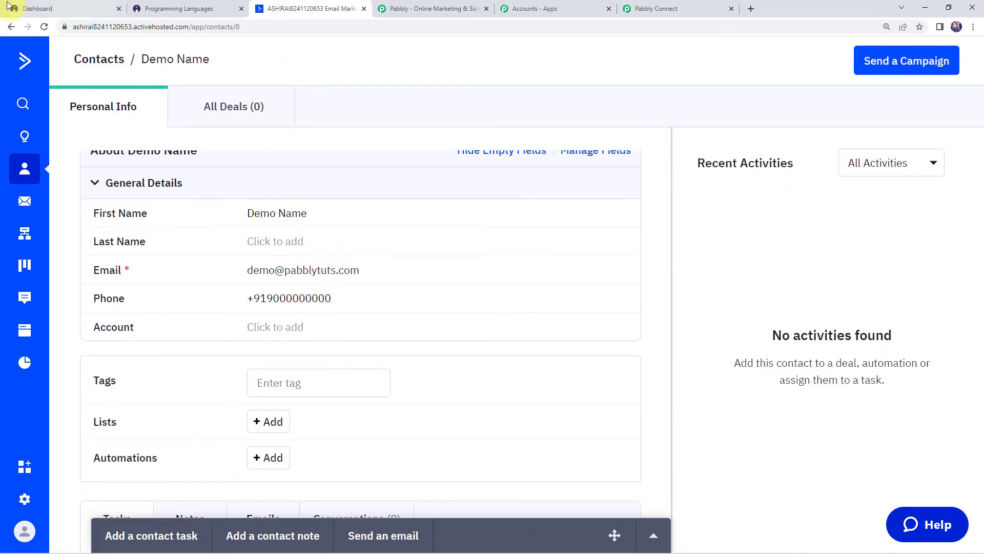
left_click(44, 28)
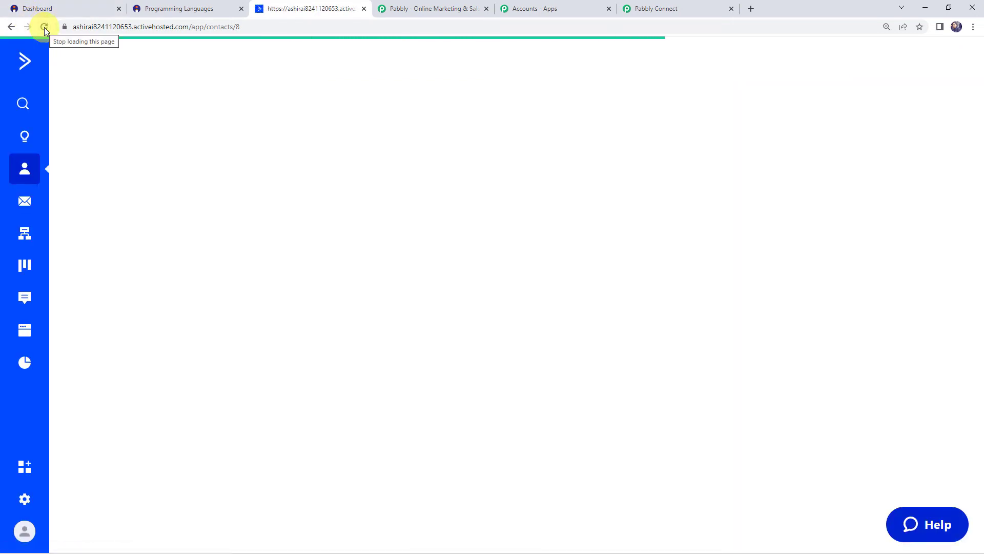
scroll(310, 252, "down", 3)
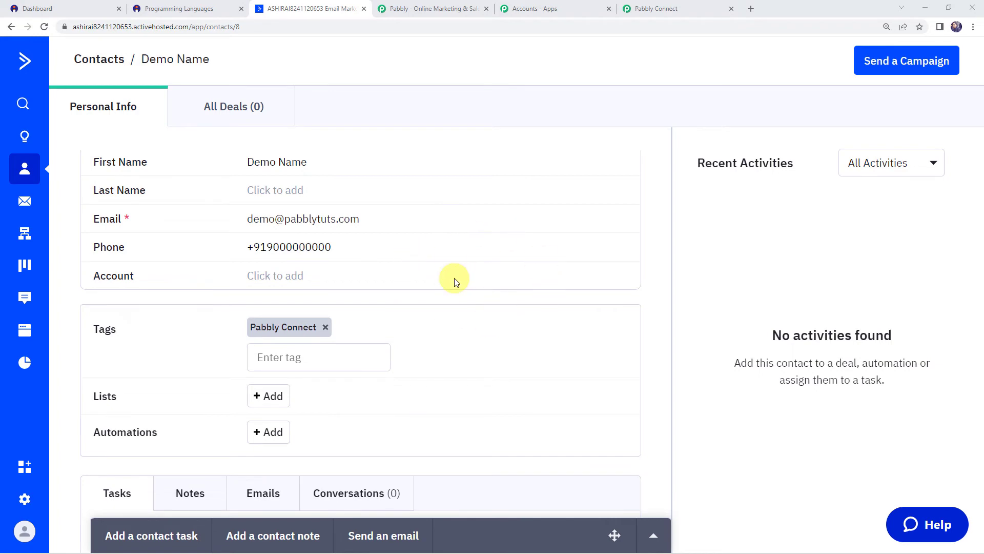
Step: Save the Add a Tag to Contact step, then open the Programming Languages page's options in Instamojo
left_click(684, 12)
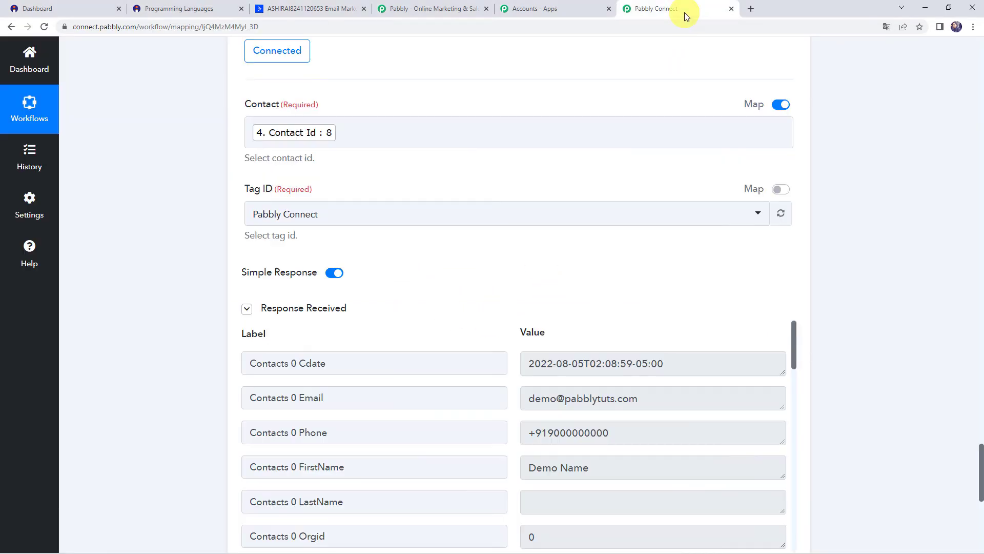
scroll(200, 279, "down", 5)
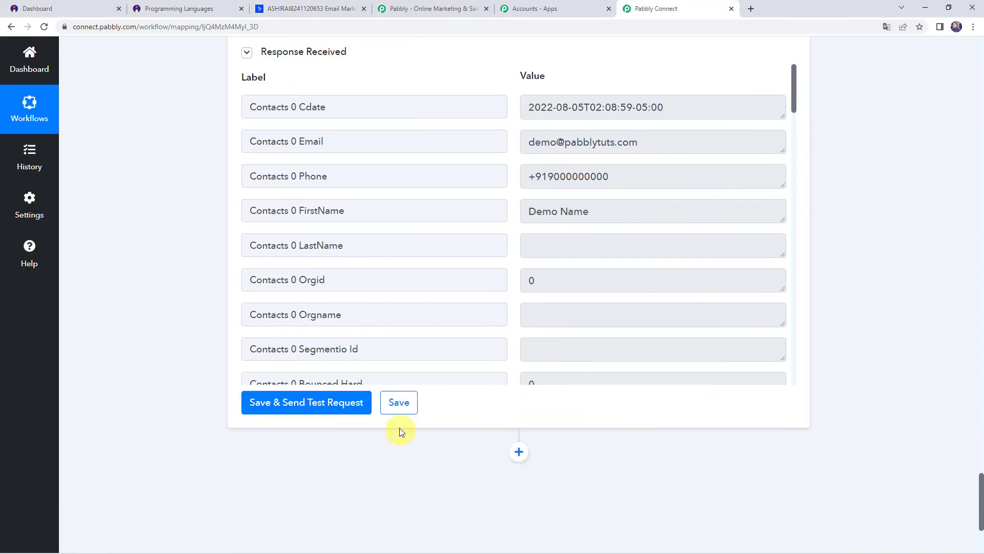
left_click(399, 403)
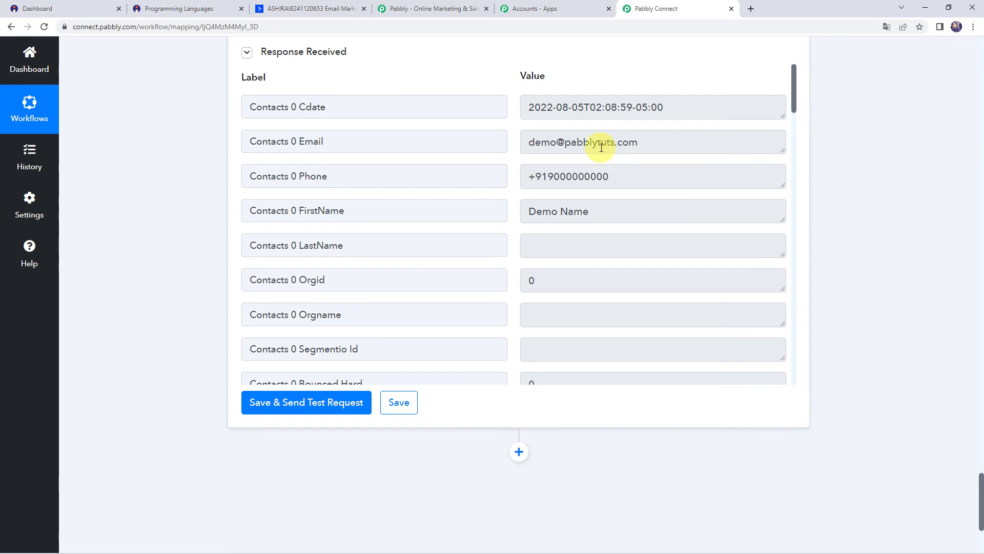
left_click(82, 6)
left_click(834, 302)
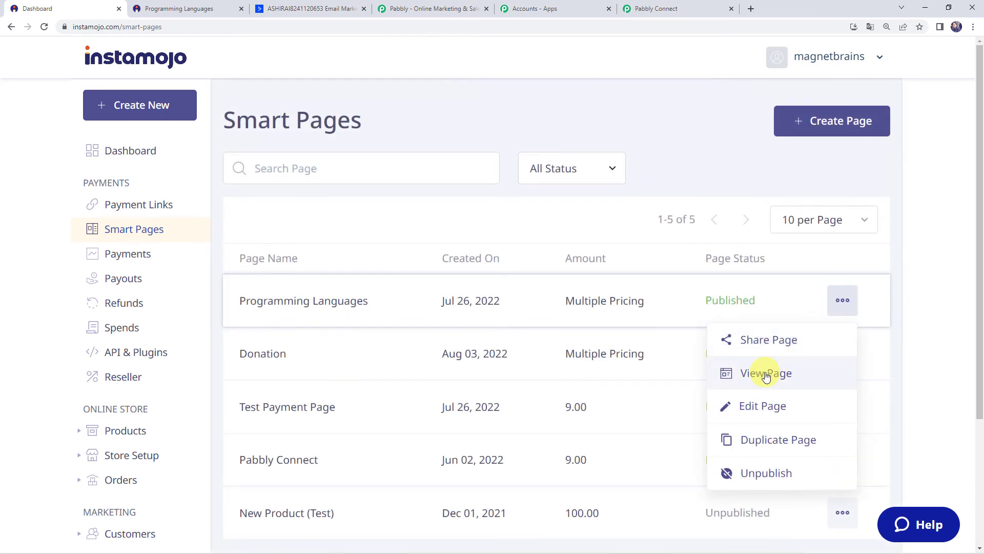
Step: Open the live Programming Languages page and check out with the Learning Python Basics option
left_click(766, 377)
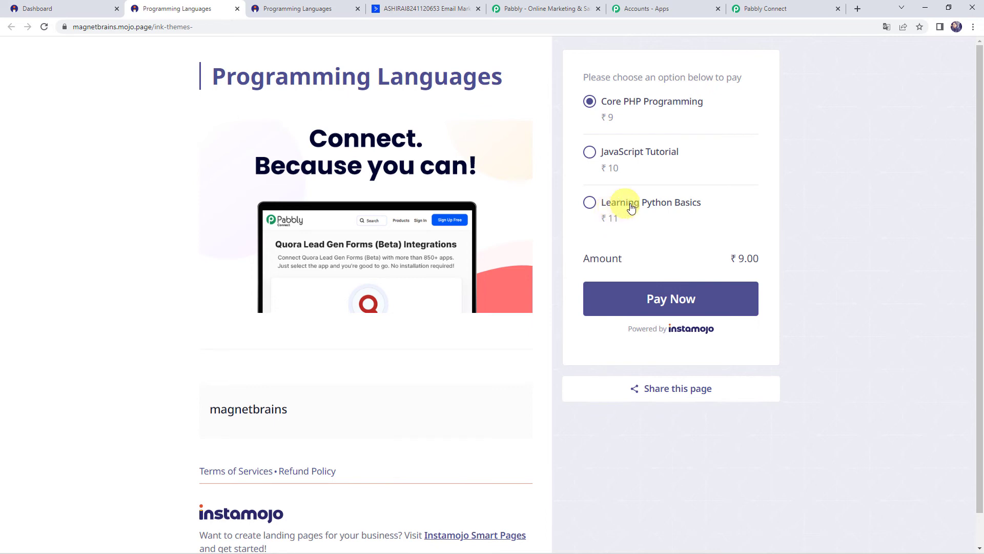
left_click(677, 208)
left_click(678, 301)
Step: Fill in the buyer's name, email and mobile number, then pay the ₹11 order
left_click(233, 182)
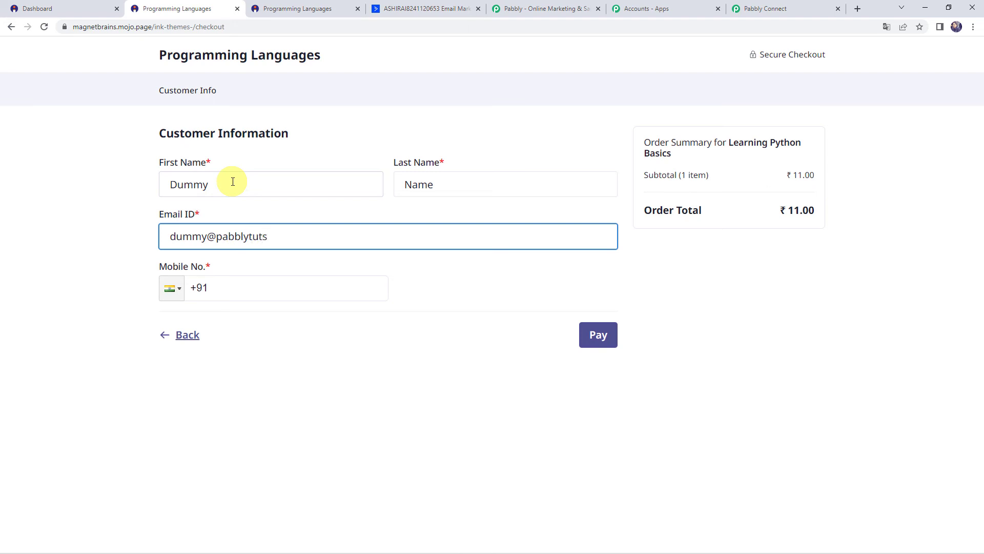
key("Tab")
type("91 80000-00000")
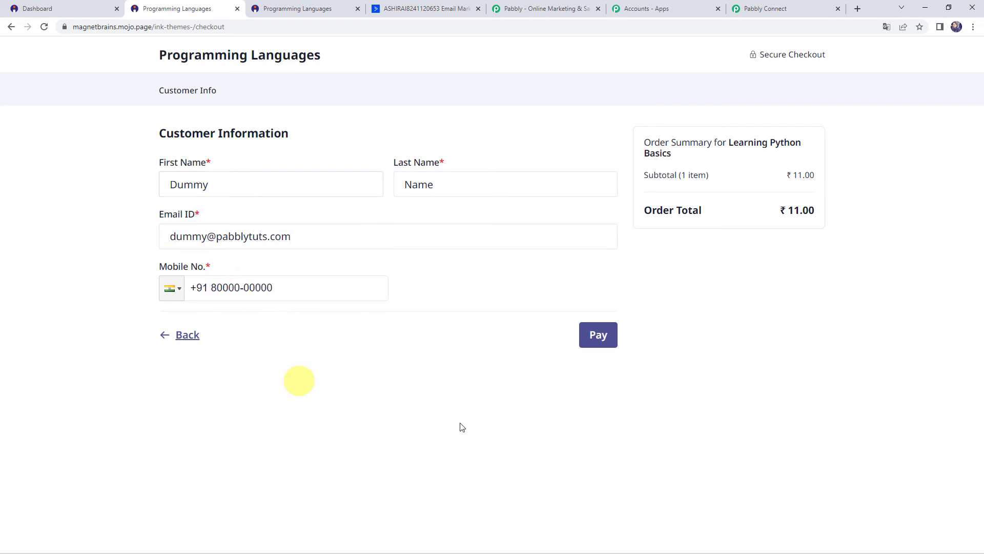
left_click(600, 341)
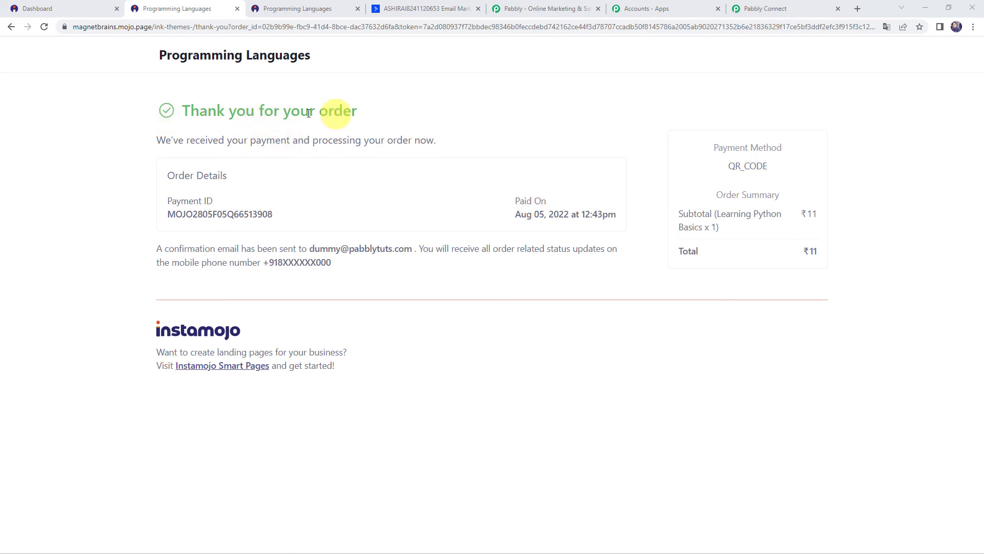
Step: Refresh ActiveCampaign and go to the full Contacts list
left_click(416, 5)
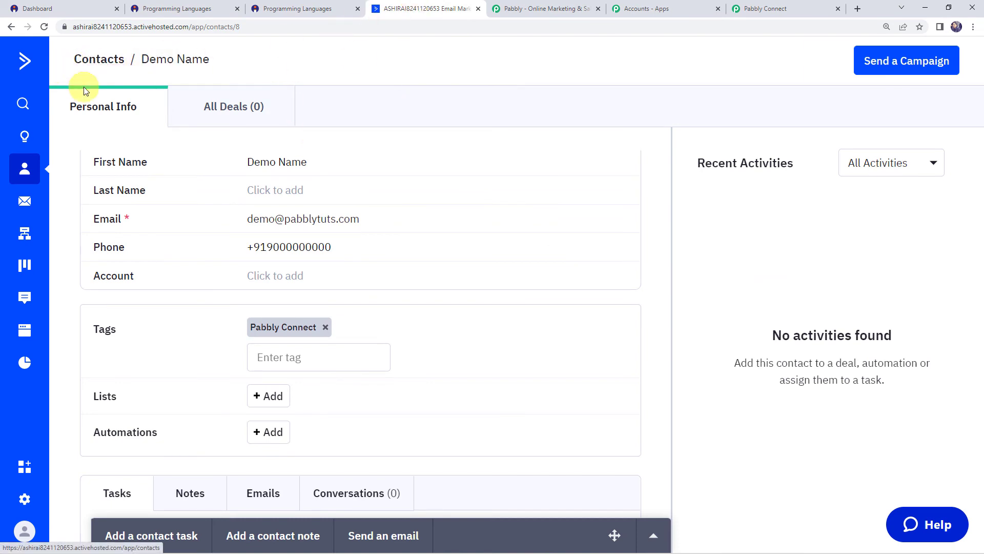
left_click(47, 30)
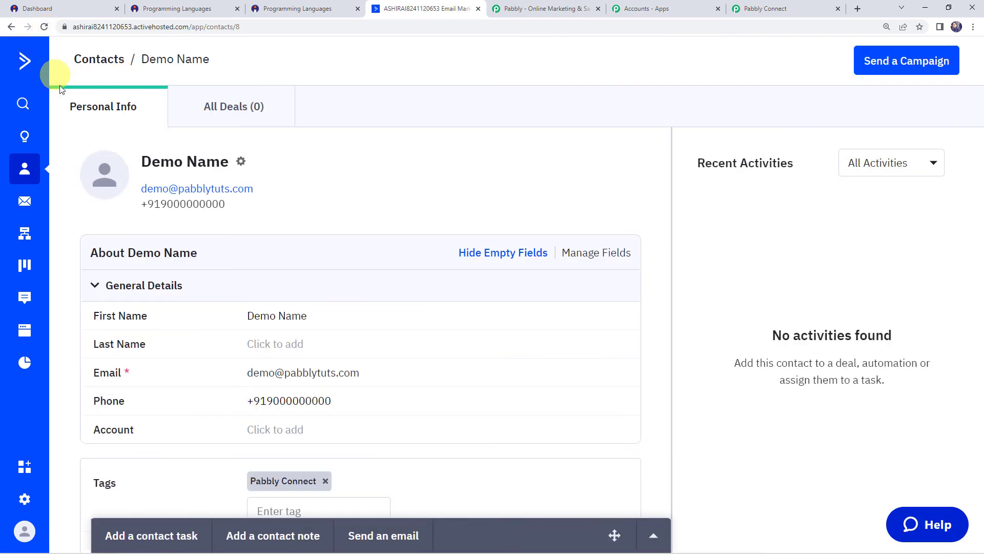
left_click(30, 177)
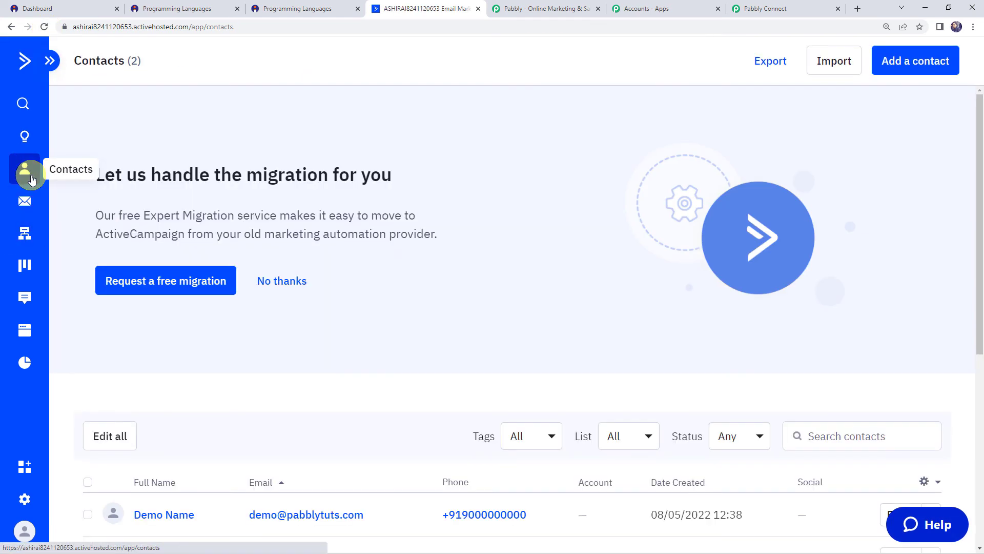
Step: Open the newly added test buyer's record and check its first name and Pabbly Connect tag
scroll(237, 330, "down", 3)
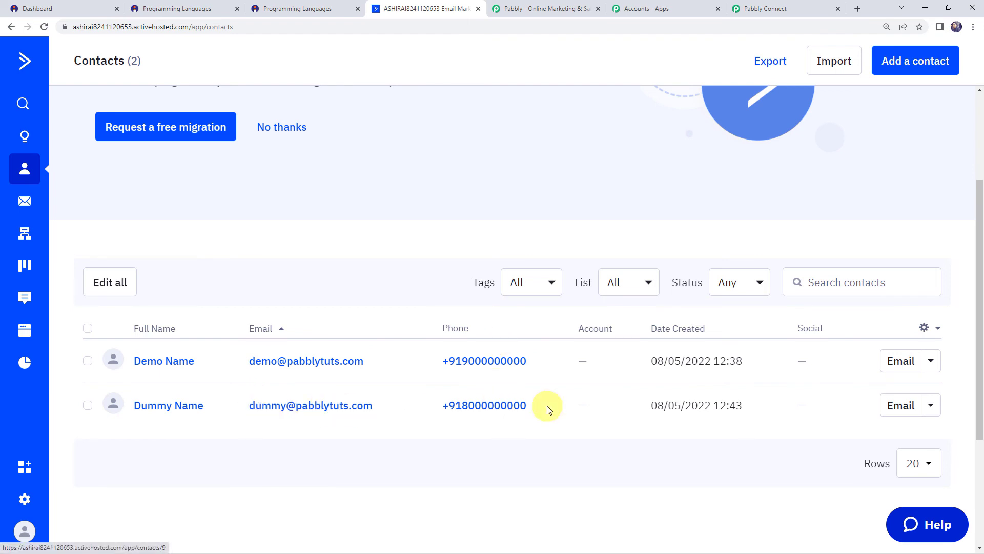
left_click(159, 406)
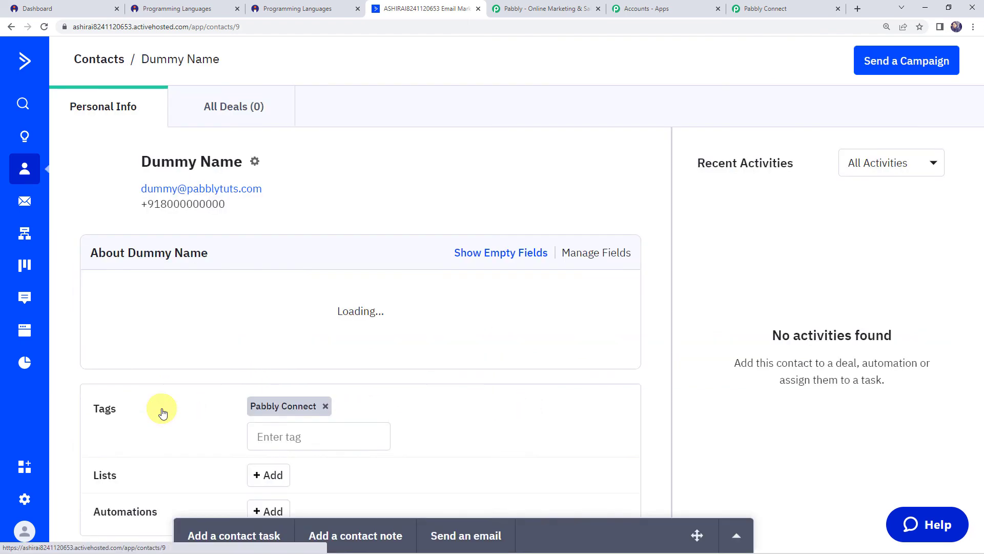
scroll(162, 412, "down", 2)
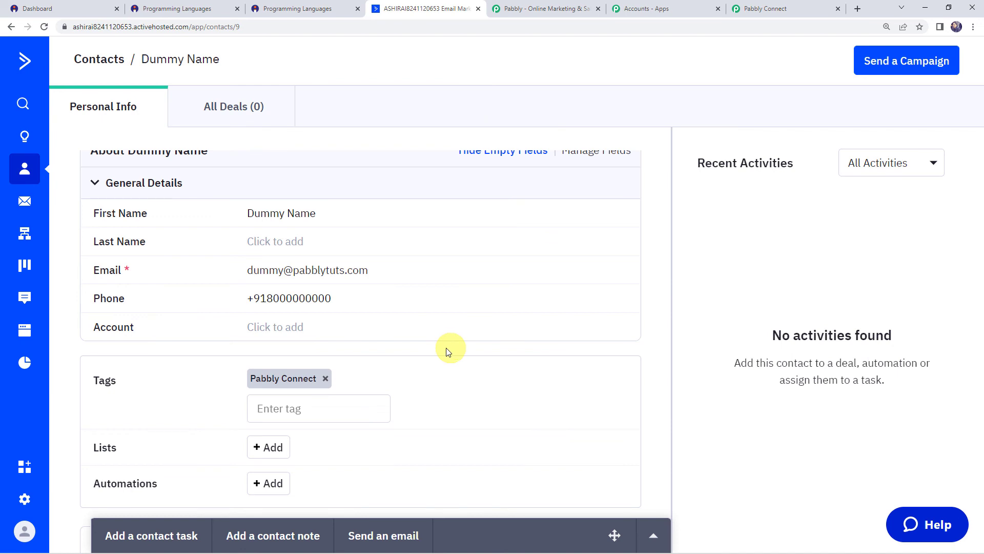
left_click(238, 213)
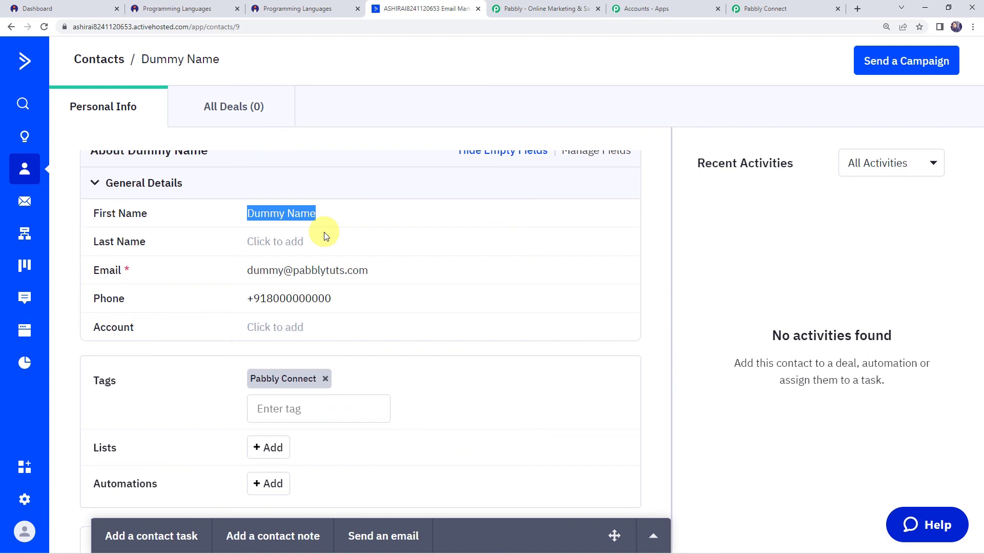
left_click(766, 9)
Step: Scroll through the workflow and collapse the Create a Contact step
scroll(159, 213, "up", 20)
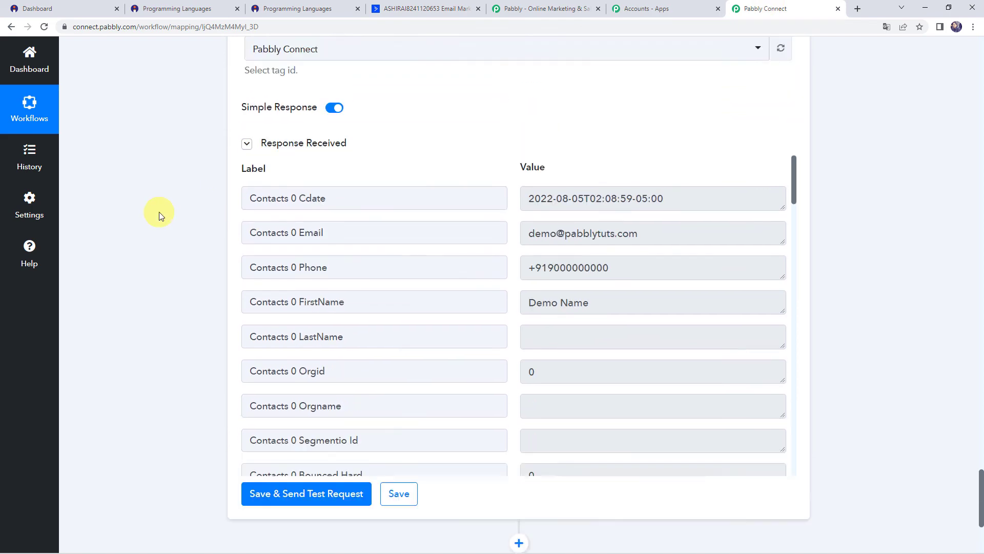
scroll(159, 211, "up", 15)
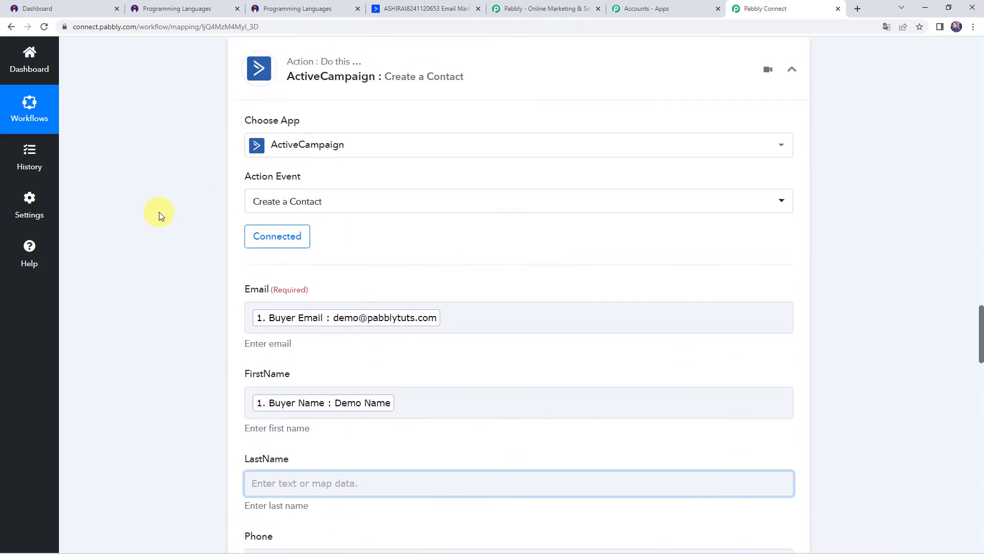
scroll(159, 214, "down", 3)
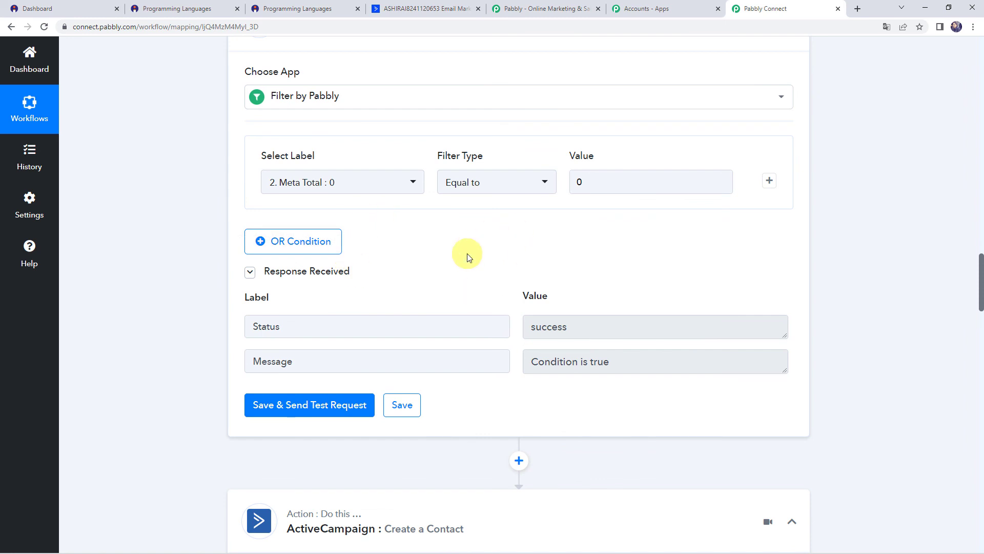
scroll(466, 255, "down", 3)
left_click(501, 367)
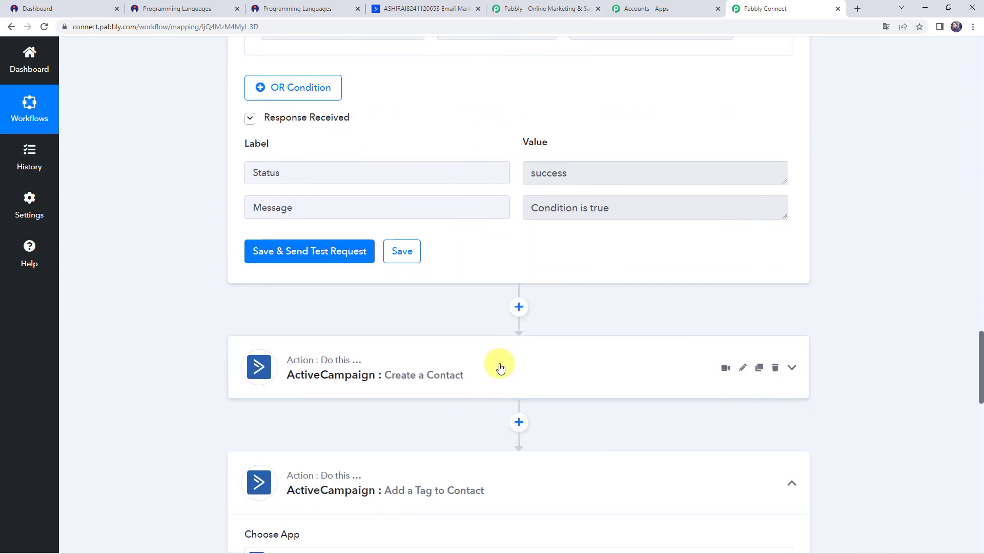
Step: Collapse the Instamojo New Sale trigger step at the top of the workflow
scroll(500, 367, "down", 2)
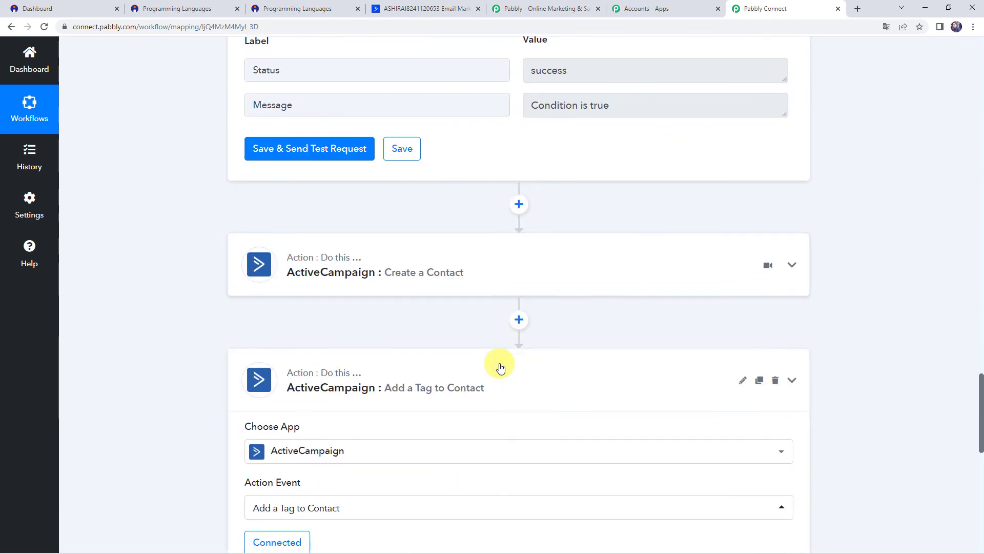
scroll(501, 367, "up", 13)
scroll(456, 425, "up", 7)
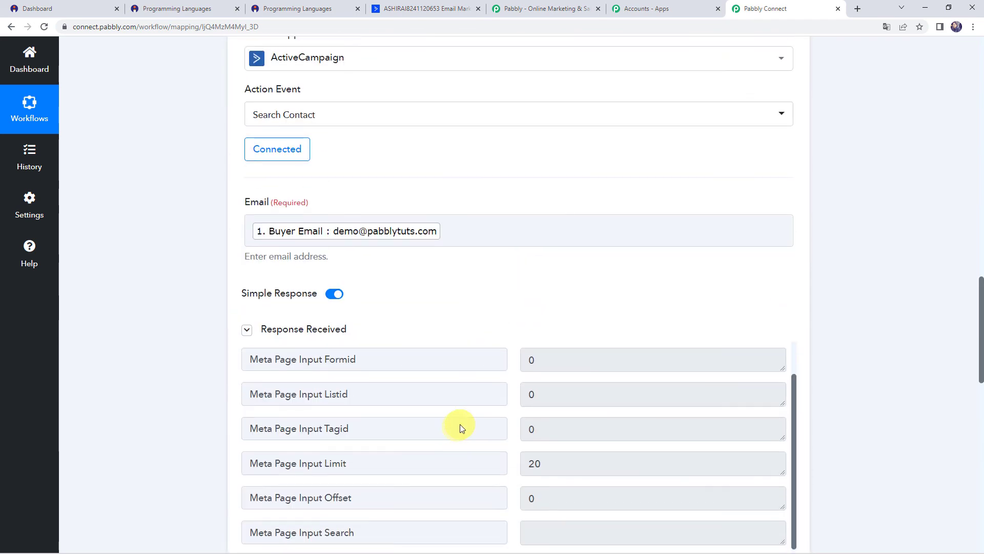
scroll(460, 429, "up", 5)
scroll(475, 214, "up", 12)
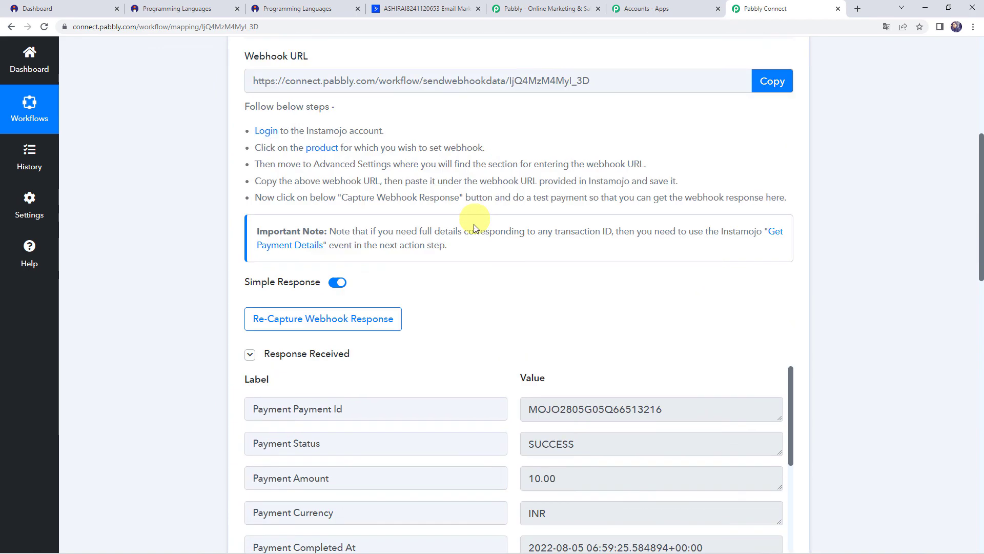
scroll(472, 215, "up", 5)
left_click(467, 162)
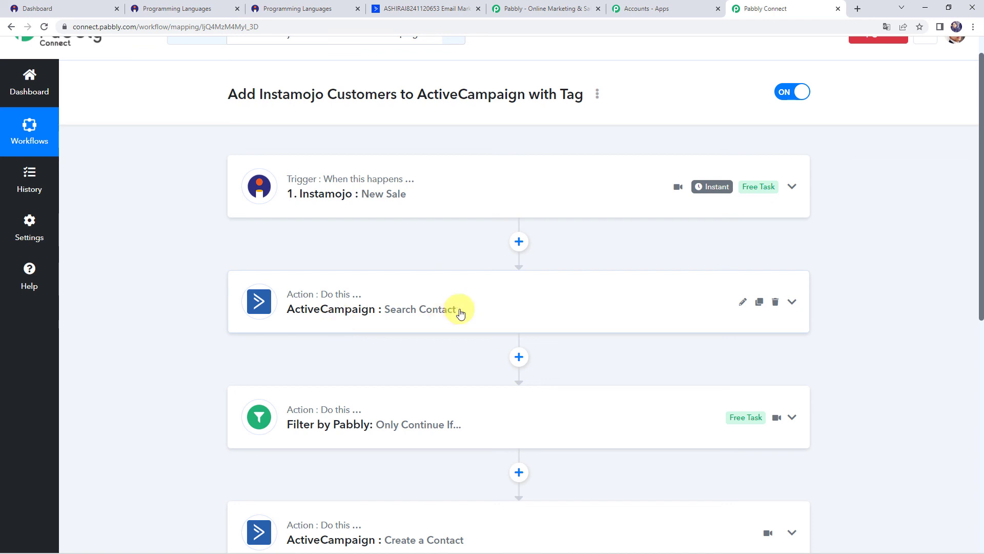
Step: Scroll through the collapsed workflow from New Sale down to Add a Tag to Contact
scroll(459, 310, "down", 1)
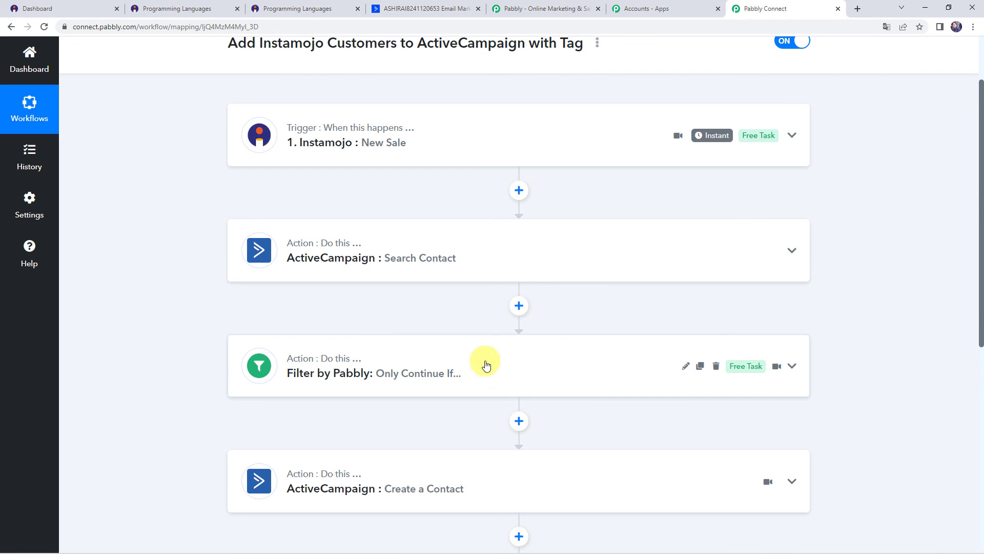
scroll(468, 375, "down", 2)
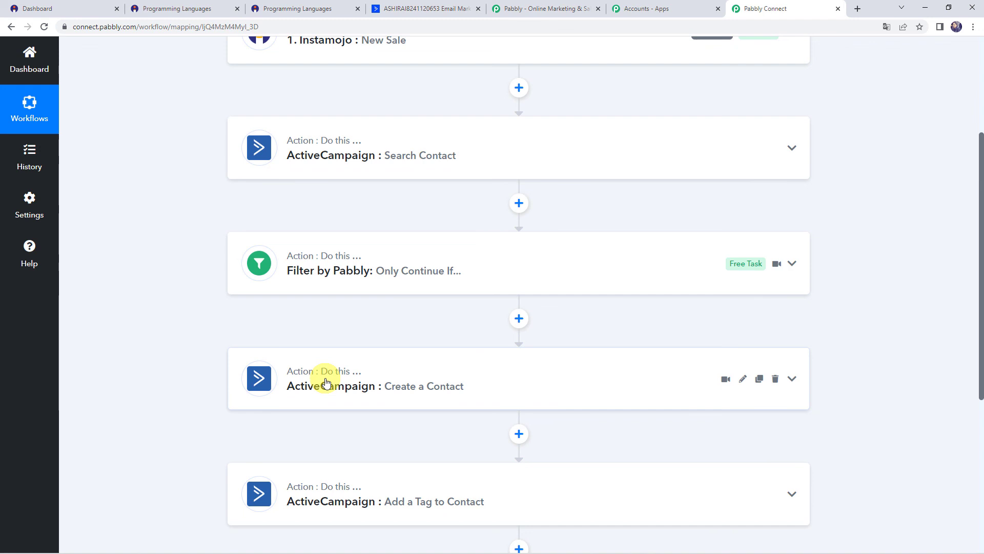
scroll(328, 379, "down", 1)
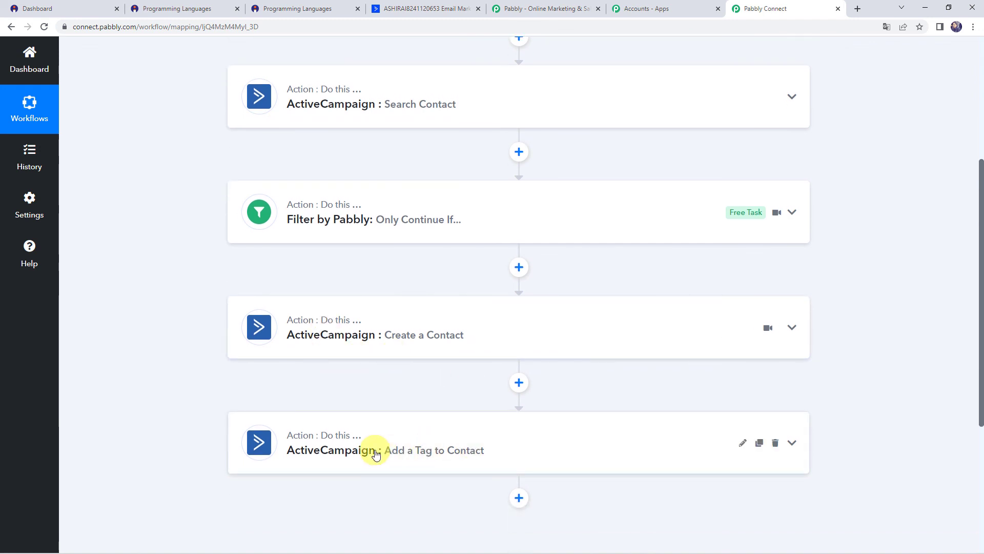
scroll(188, 339, "up", 5)
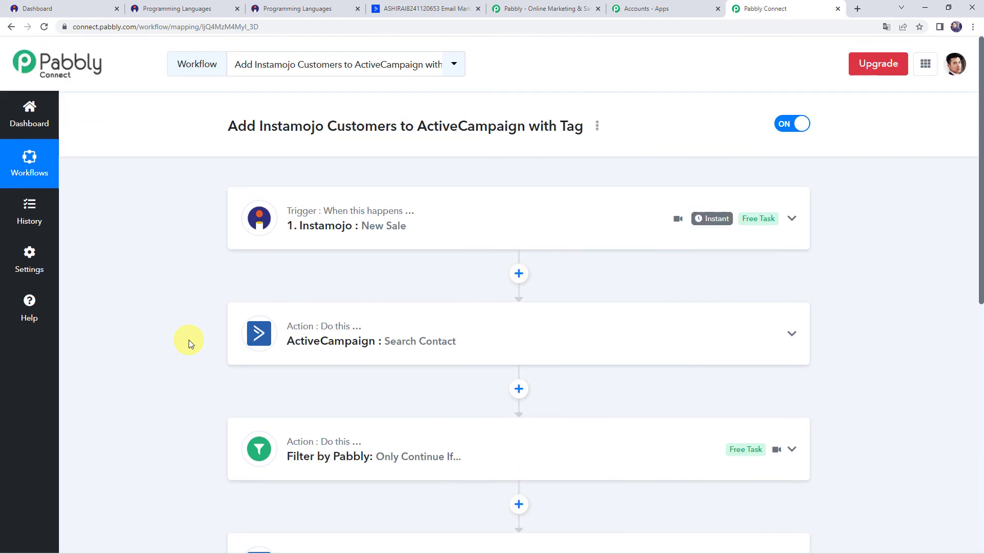